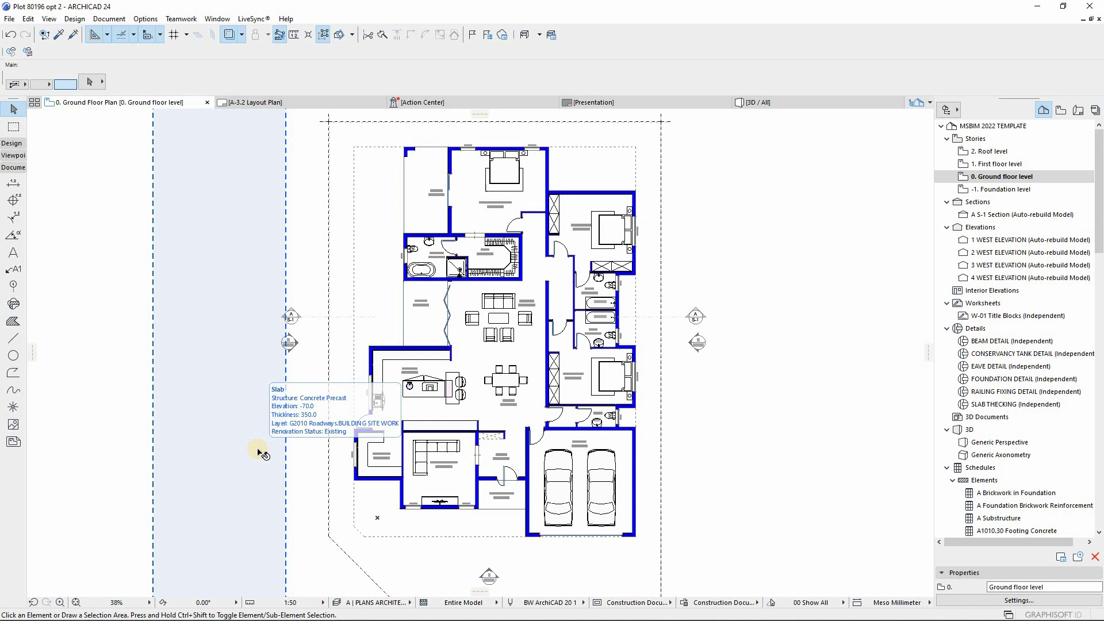
# Examine the 2D representation settings of the kitchen island's base cabinet, close them without changes and deselect the cabinet
pyautogui.scroll(10, 444, 399)
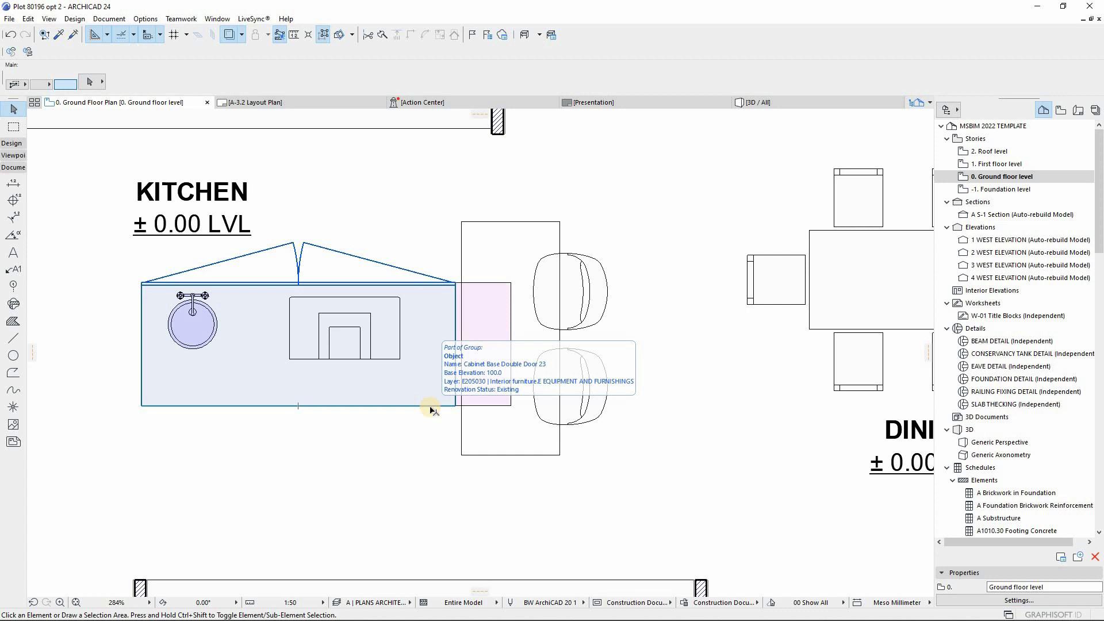
pyautogui.click(431, 409)
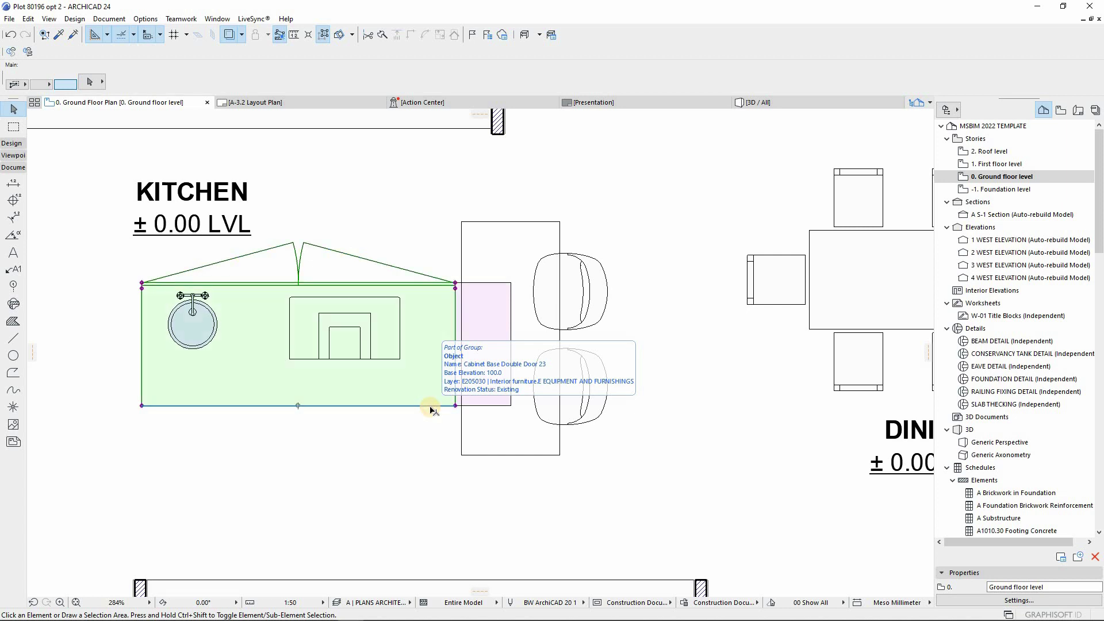
pyautogui.click(91, 84)
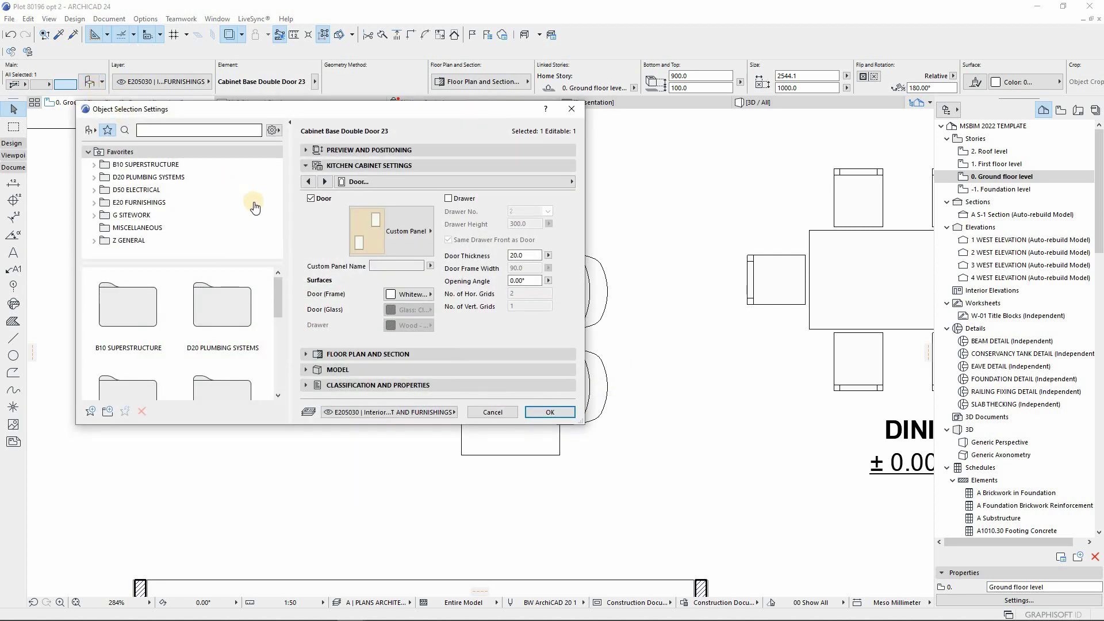
pyautogui.click(354, 184)
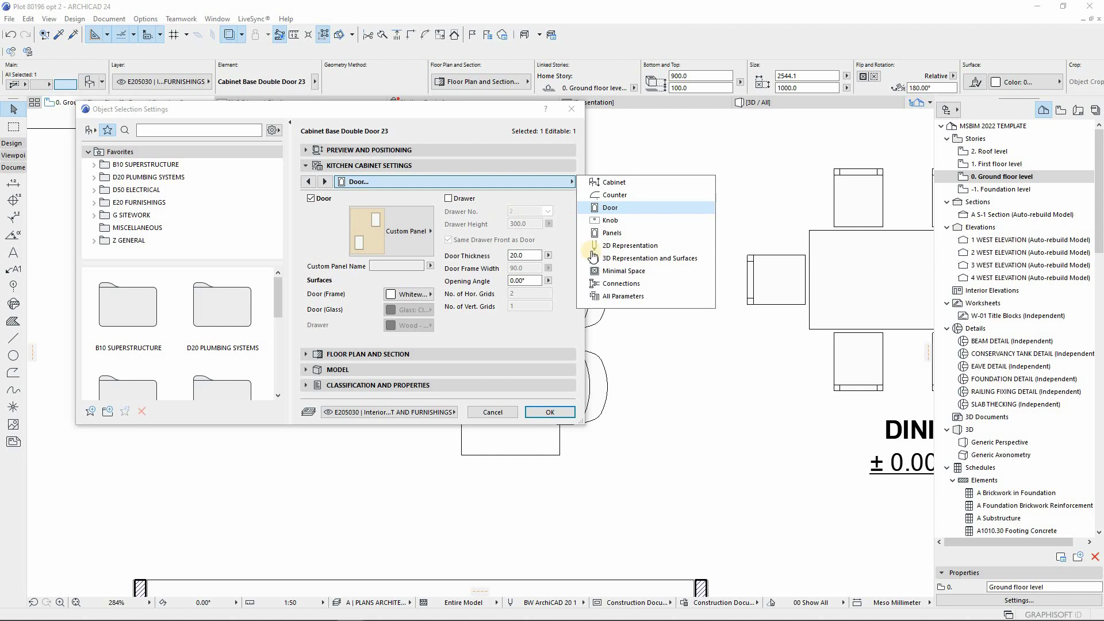
pyautogui.click(629, 246)
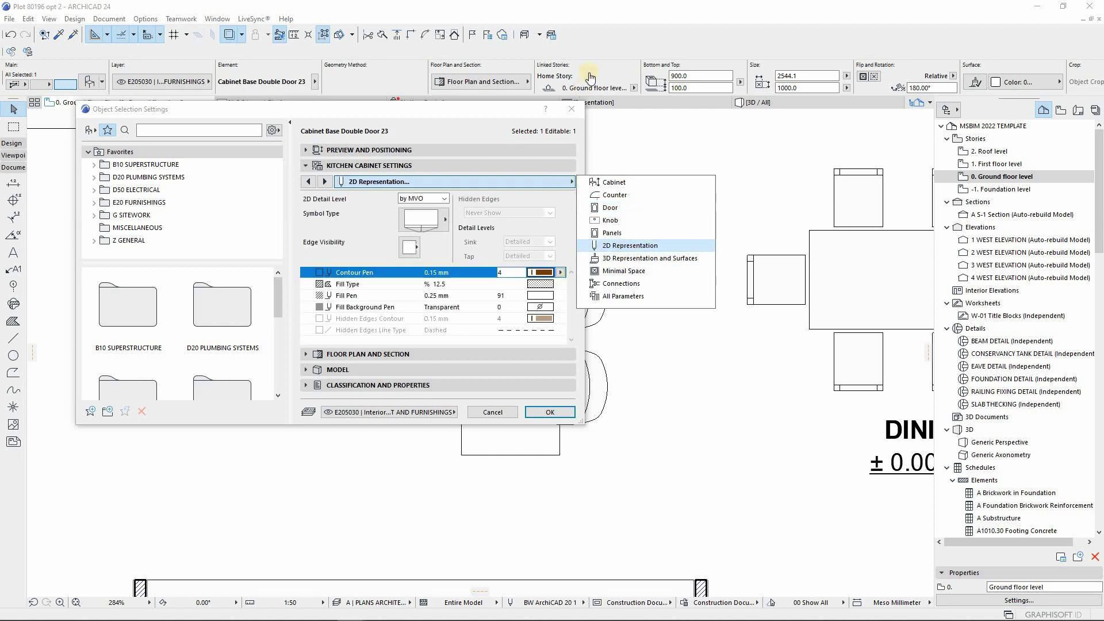
pyautogui.click(570, 110)
pyautogui.click(570, 109)
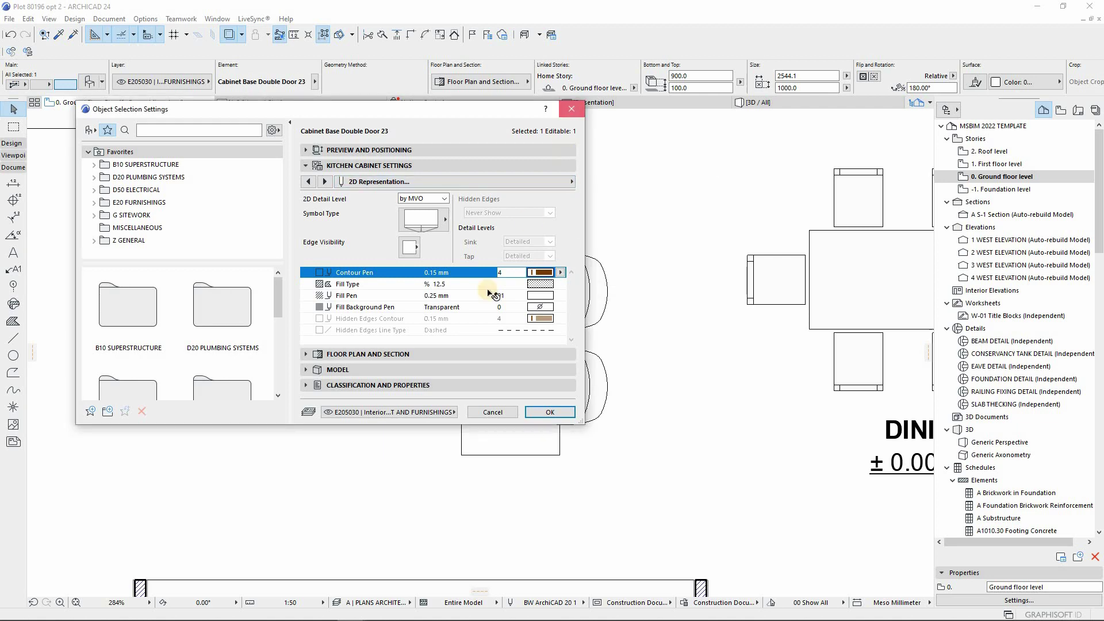
pyautogui.scroll(5, 446, 290)
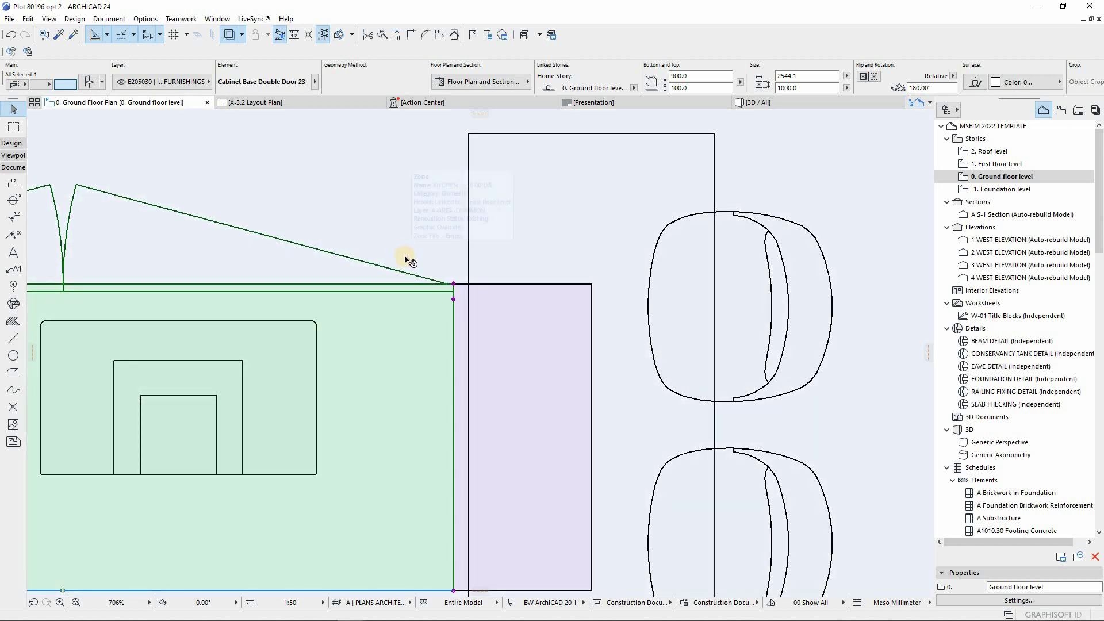
pyautogui.scroll(-10, 402, 261)
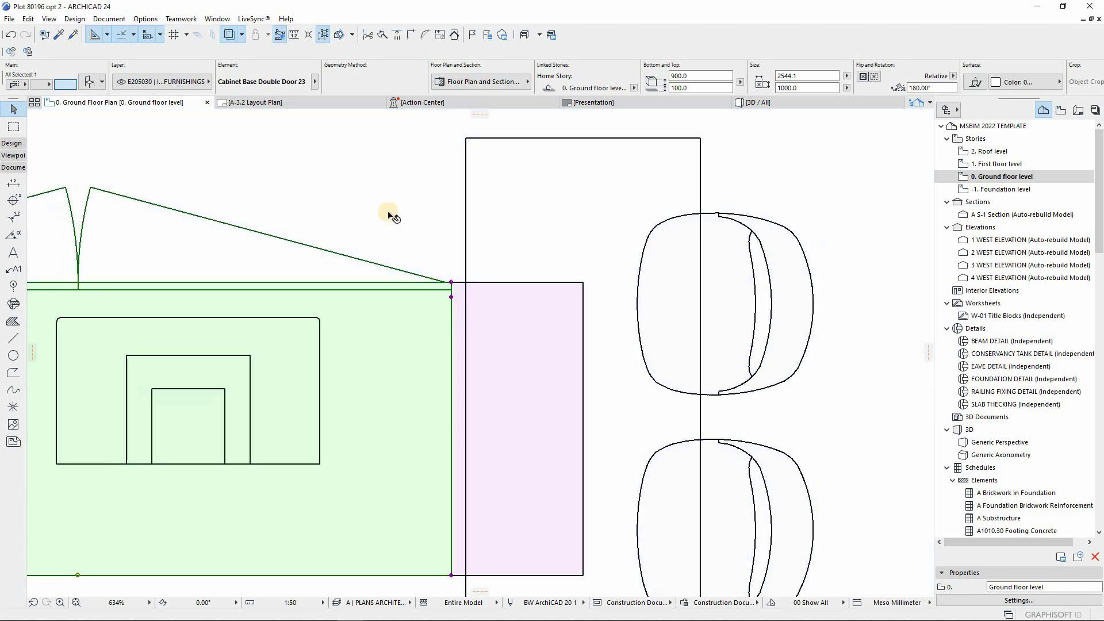
pyautogui.scroll(4, 398, 261)
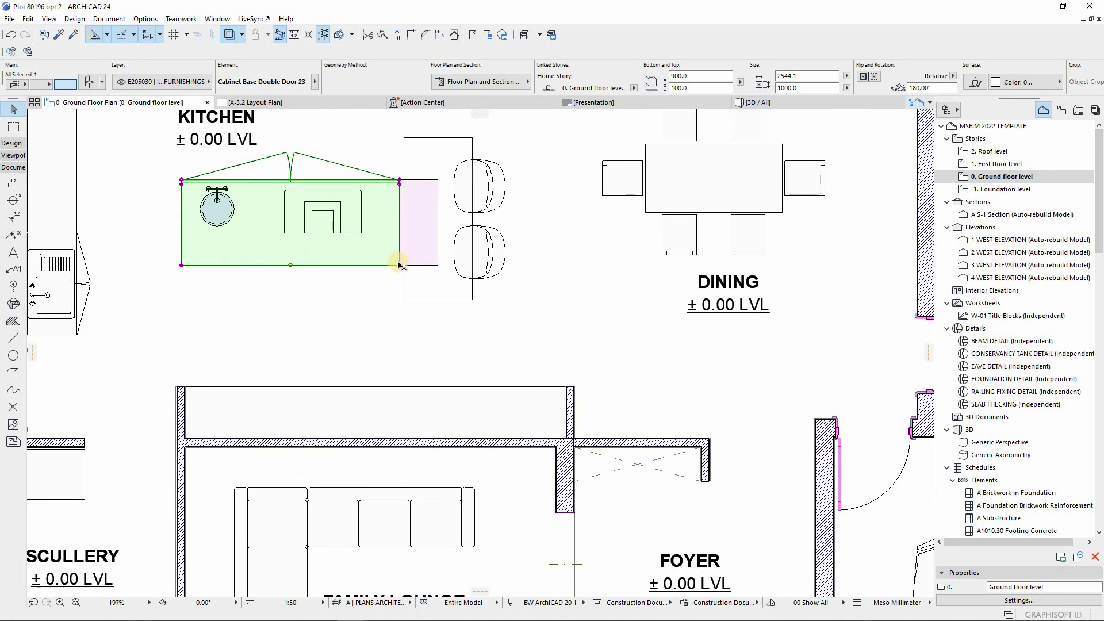
pyautogui.click(396, 278)
pyautogui.scroll(-4, 316, 229)
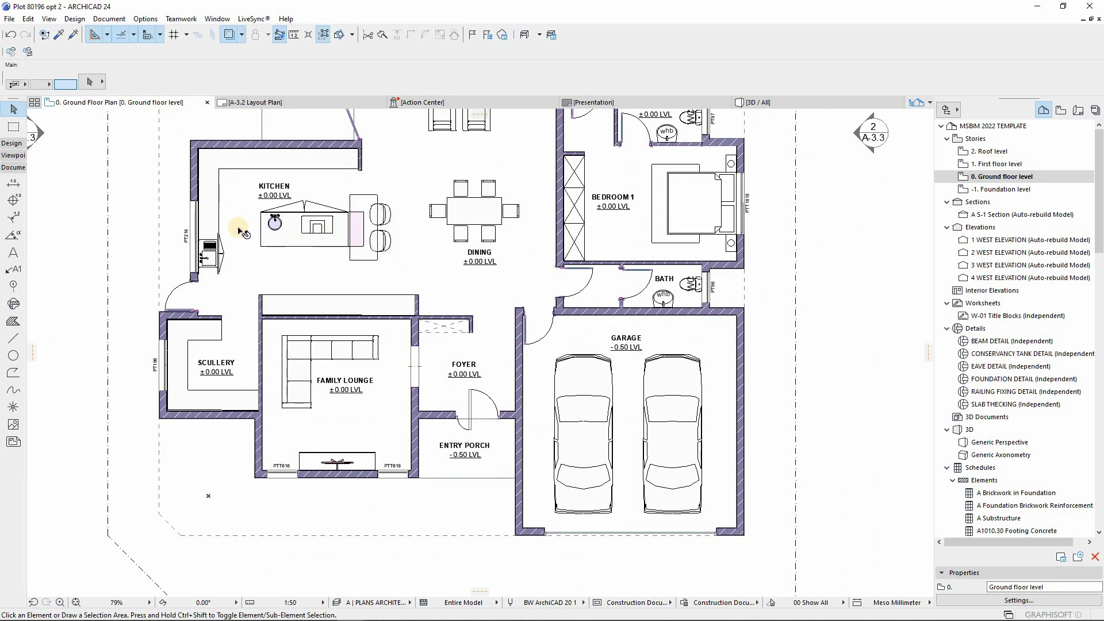
# Create a new graphic override combination named "Construction drawings"
pyautogui.click(111, 20)
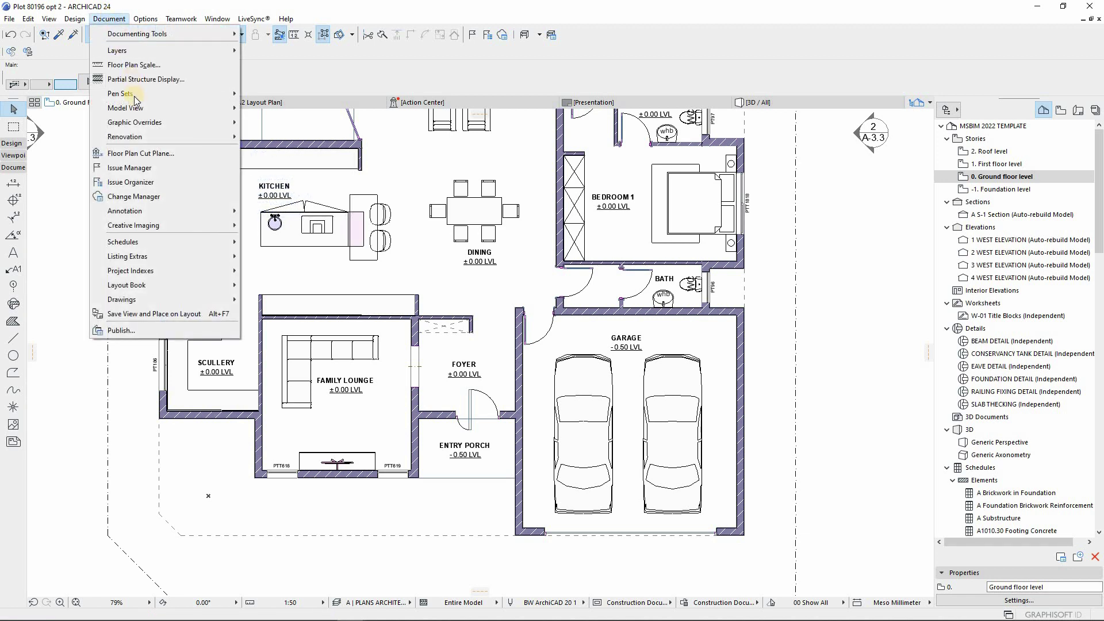
pyautogui.moveTo(137, 122)
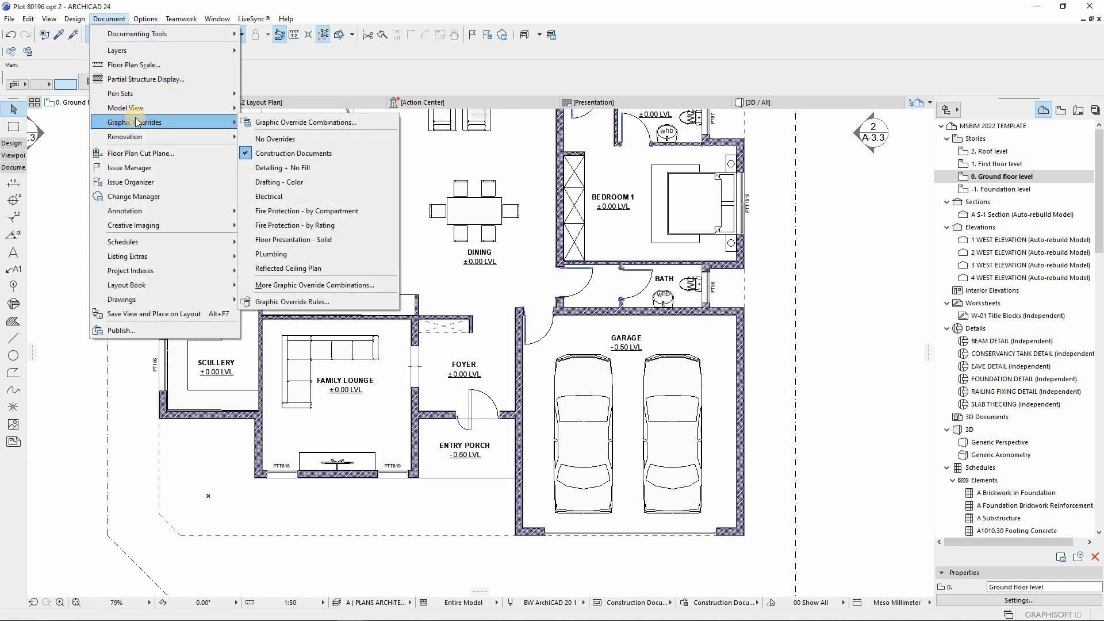
pyautogui.click(291, 123)
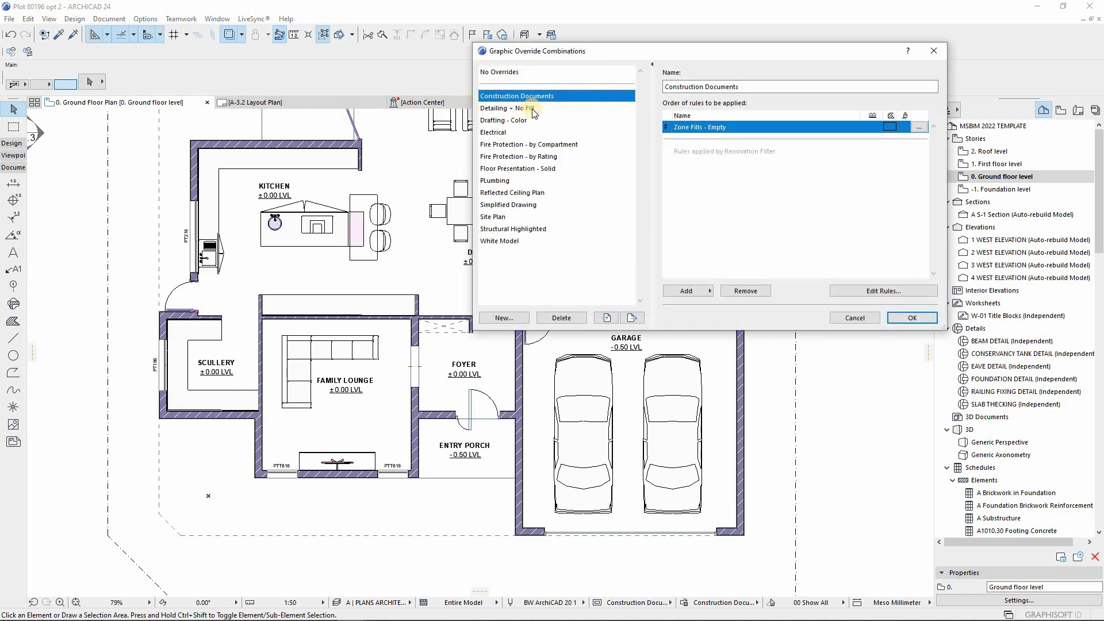
pyautogui.click(502, 319)
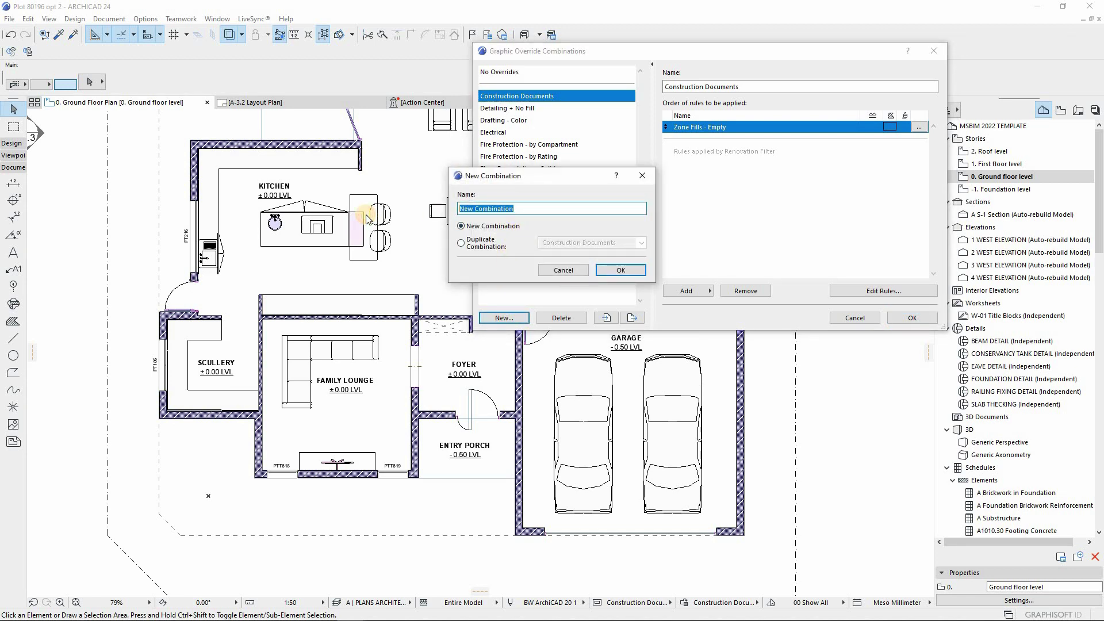
pyautogui.write('C')
pyautogui.write('onstruct')
pyautogui.write('ion d')
pyautogui.write('a')
pyautogui.write('rawings')
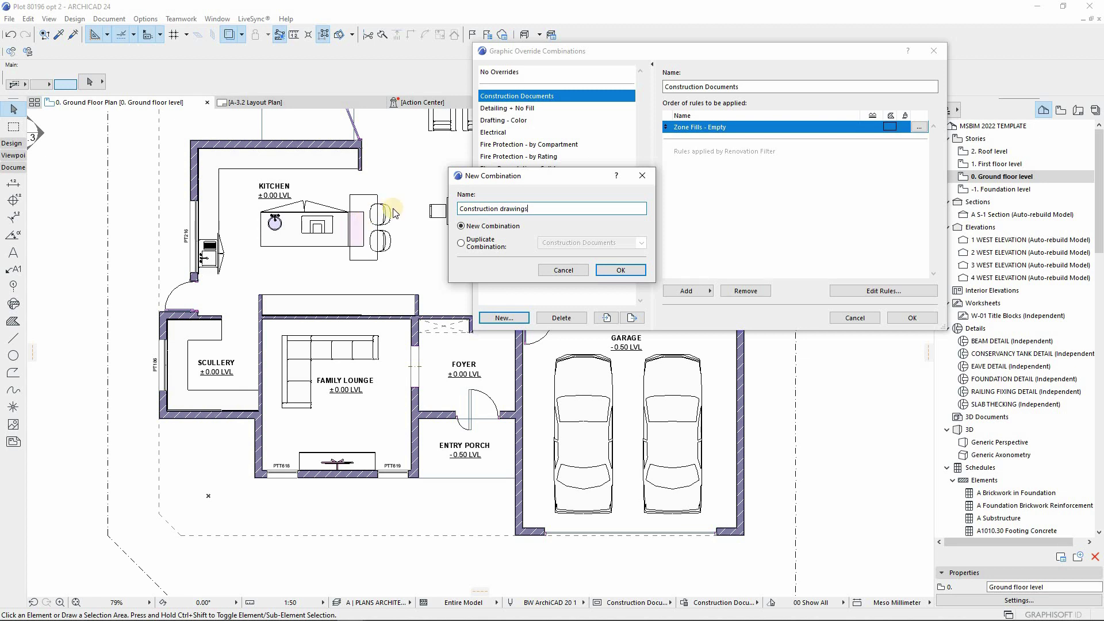
pyautogui.click(620, 271)
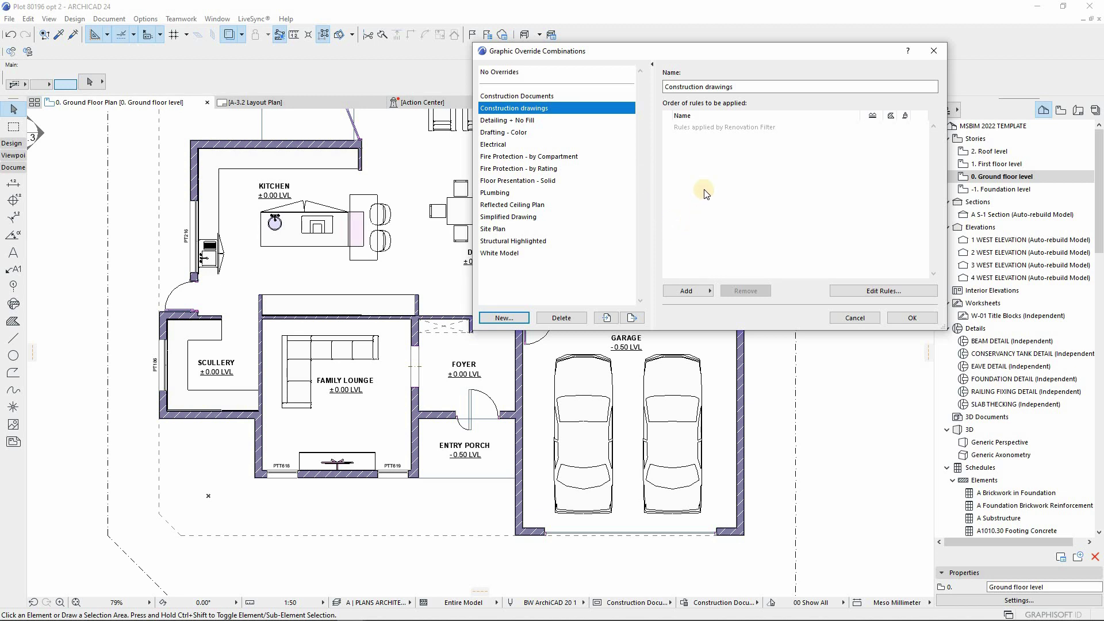
# Create a graphic override rule named "Wall-Rule" and set its element type criterion to Wall
pyautogui.click(862, 289)
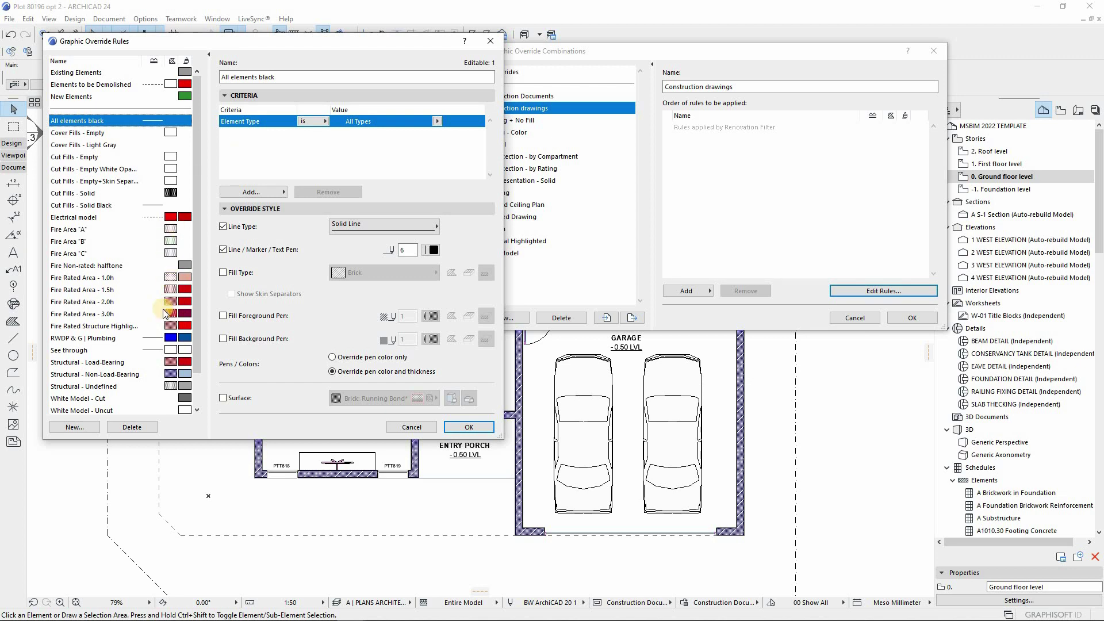
pyautogui.click(77, 428)
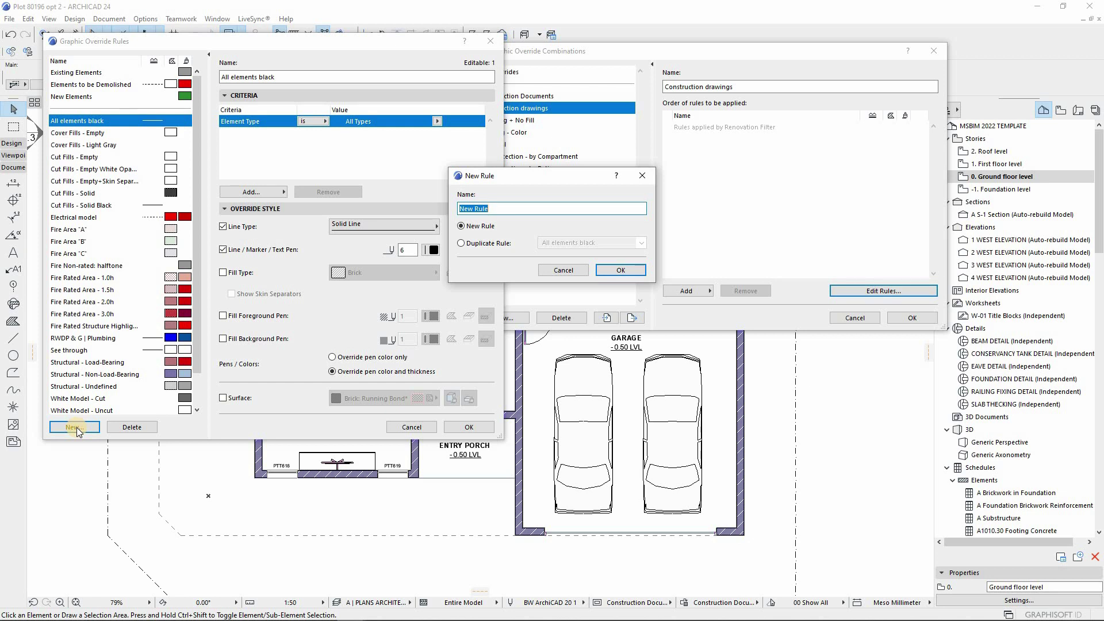
pyautogui.write('Wall-Rule')
pyautogui.click(627, 273)
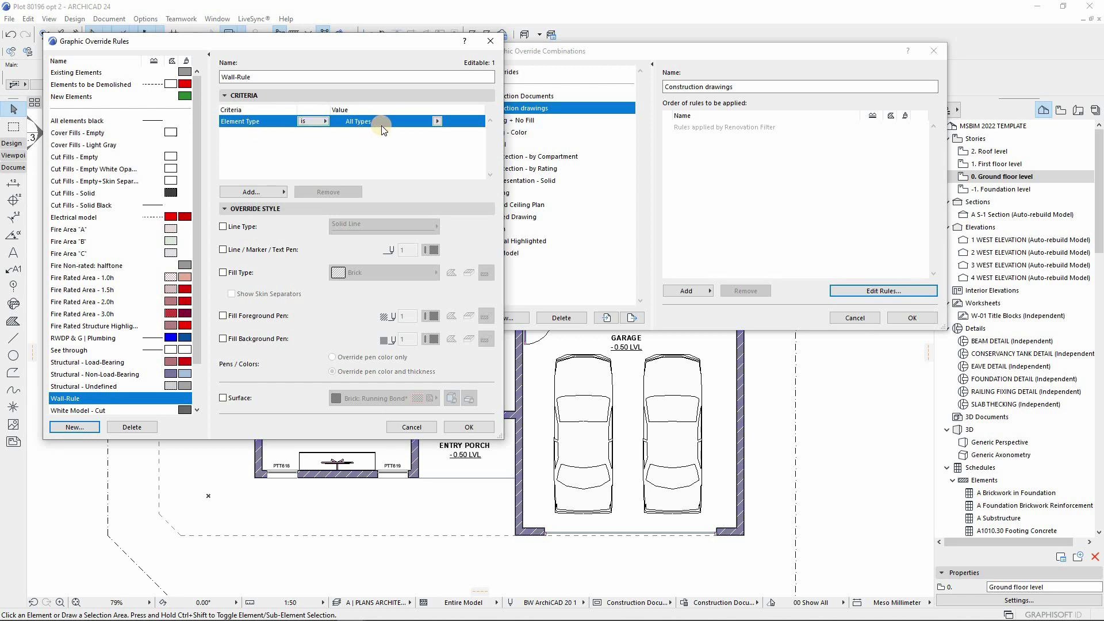
pyautogui.click(437, 123)
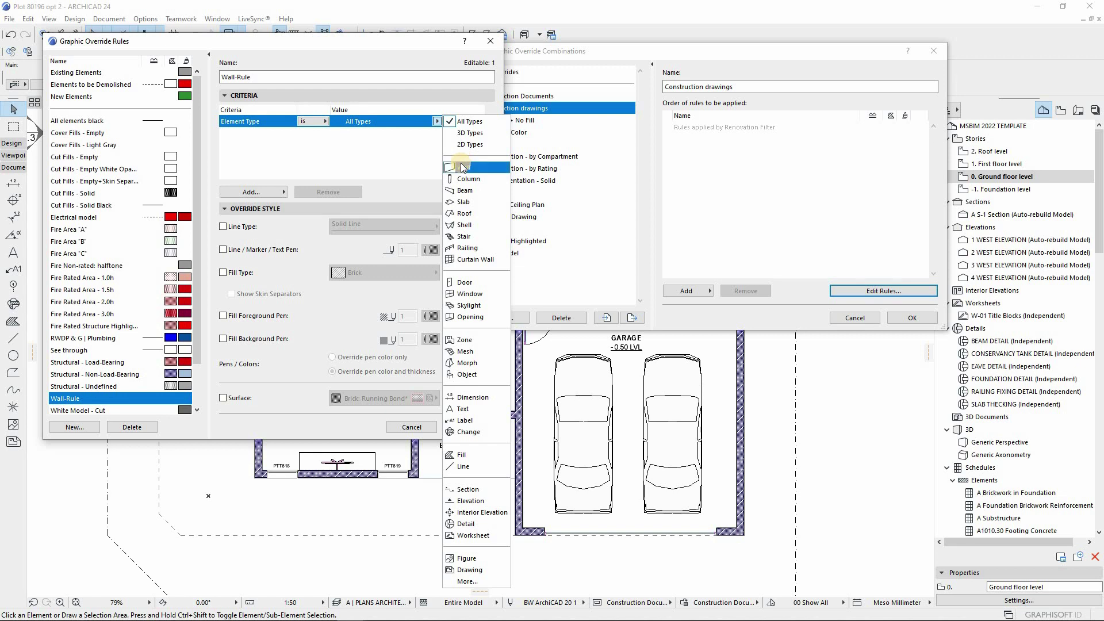
pyautogui.click(463, 166)
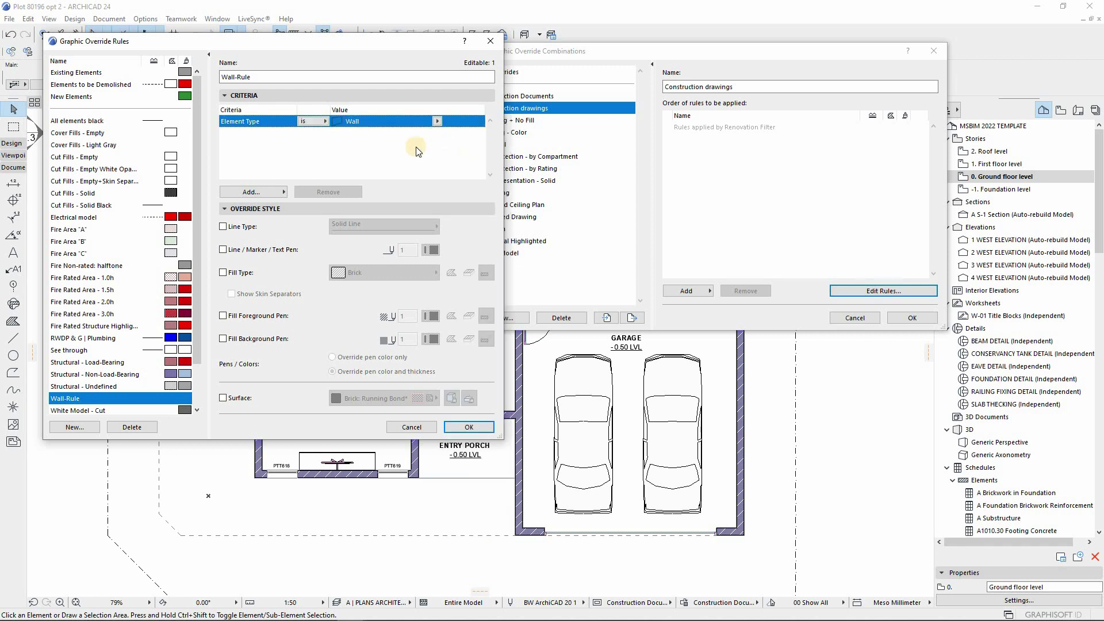
# Override Wall-Rule's style with Solid Line, line pen 144 and the Brick fill for all three fill categories
pyautogui.click(223, 228)
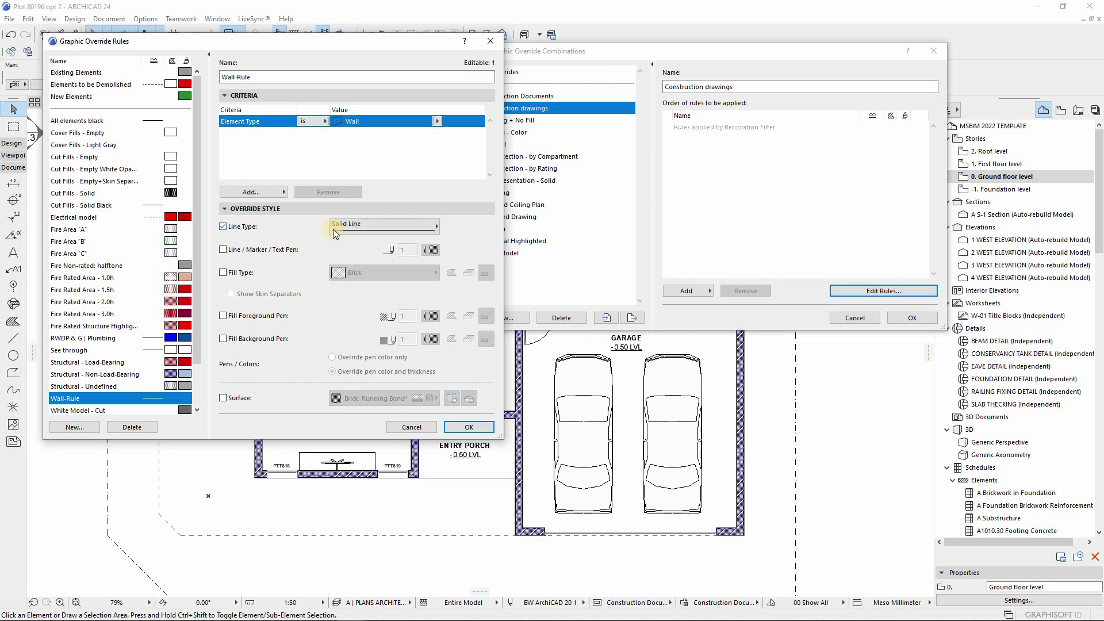
pyautogui.click(340, 230)
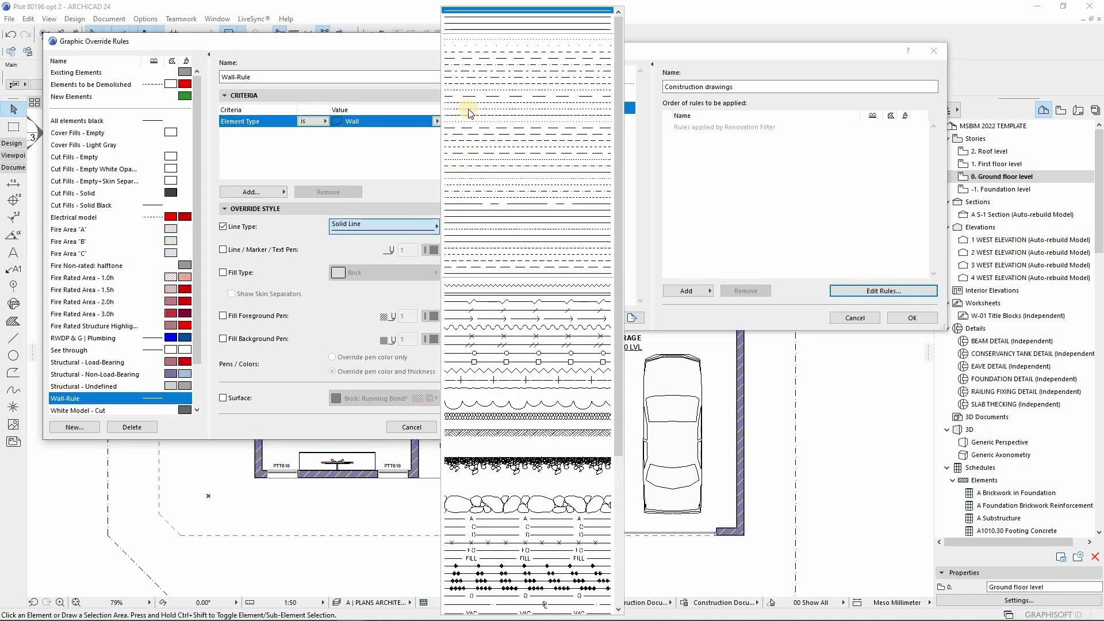
pyautogui.click(455, 219)
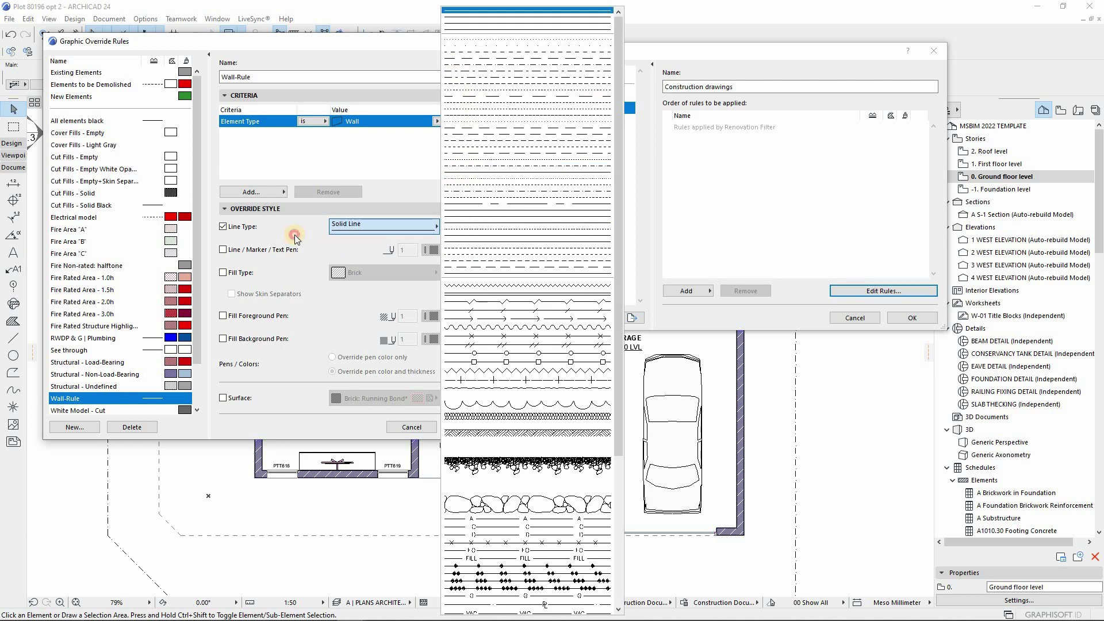
pyautogui.click(224, 251)
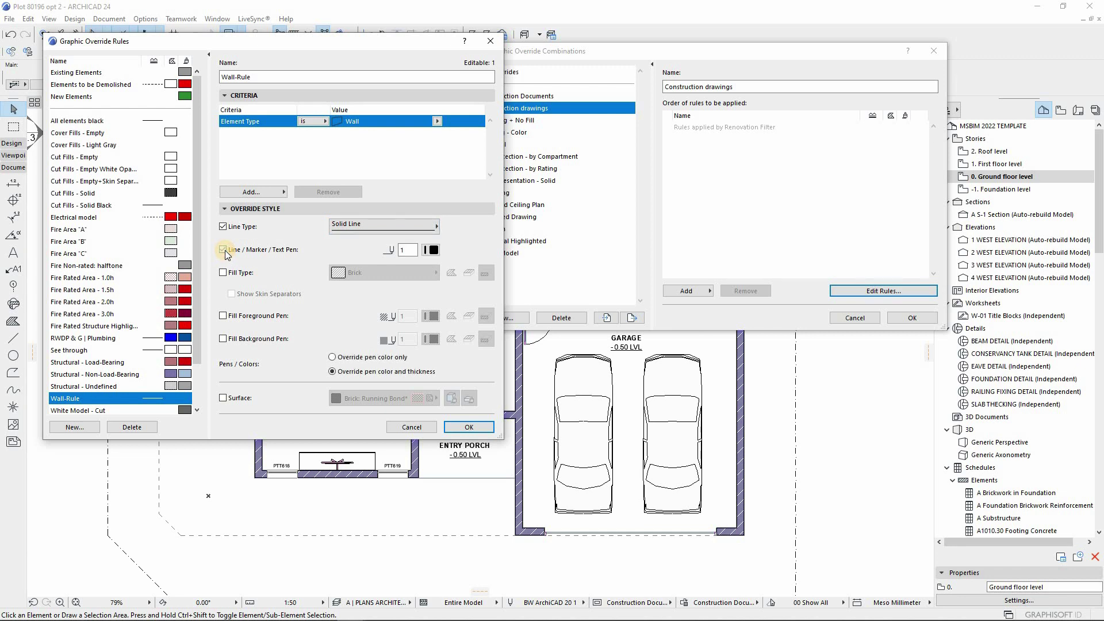
pyautogui.click(433, 251)
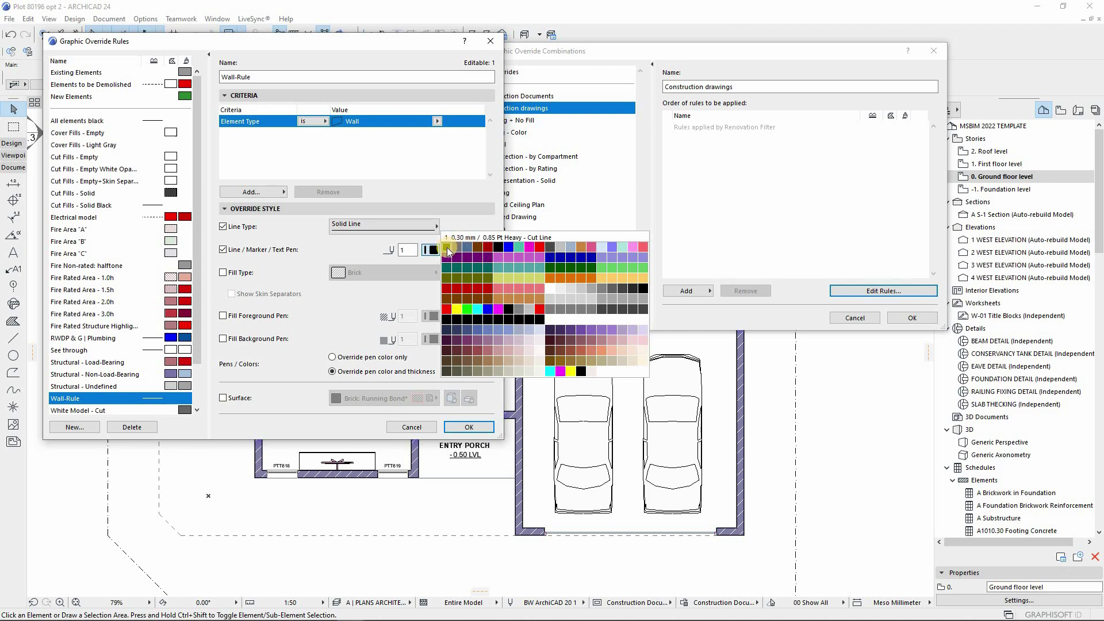
pyautogui.click(469, 315)
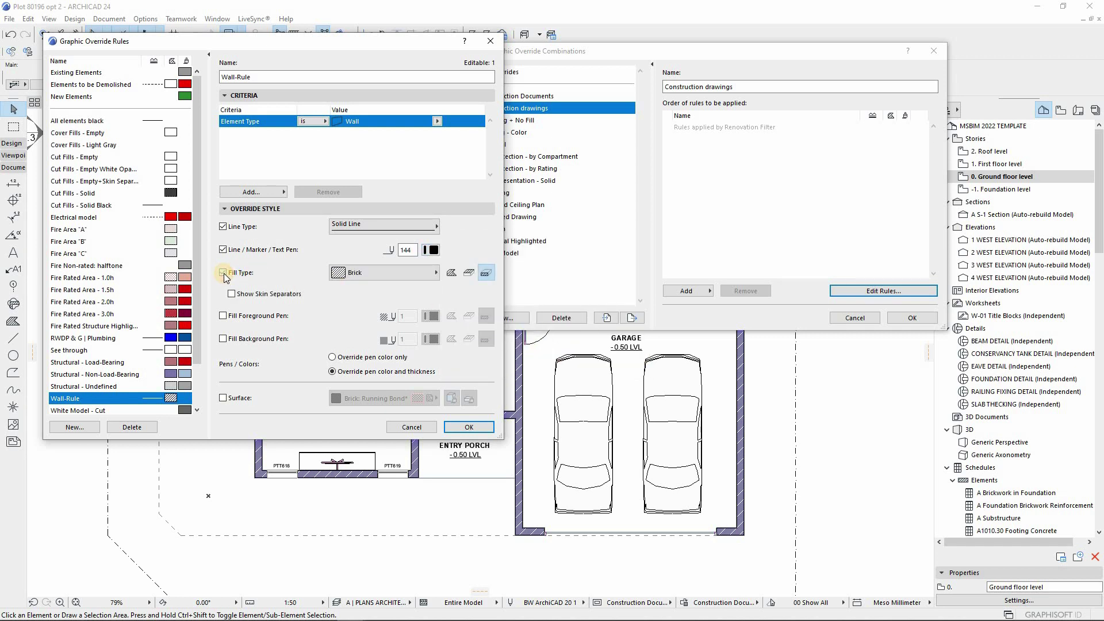
pyautogui.click(372, 272)
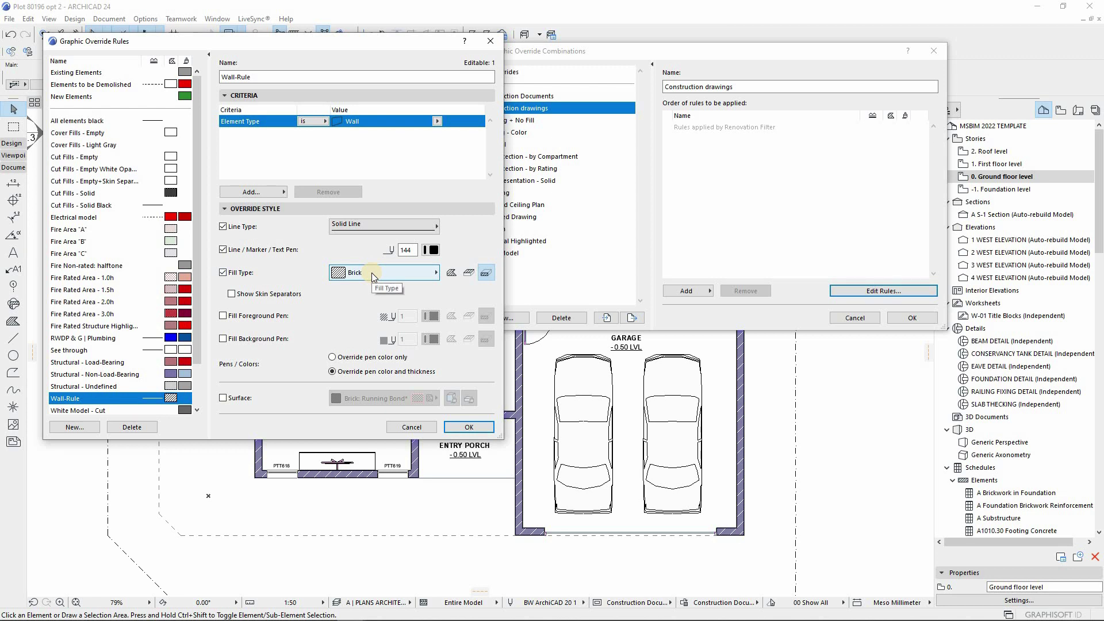
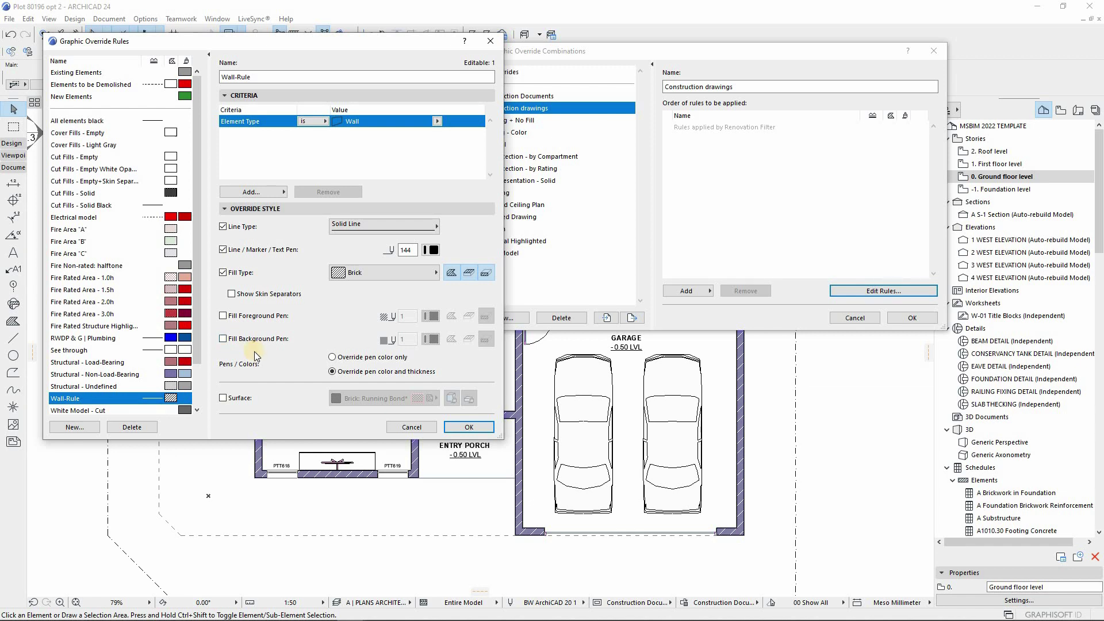
# Create another graphic override rule named "Cut fill-hatched" and set its element type criterion to Wall
pyautogui.click(73, 426)
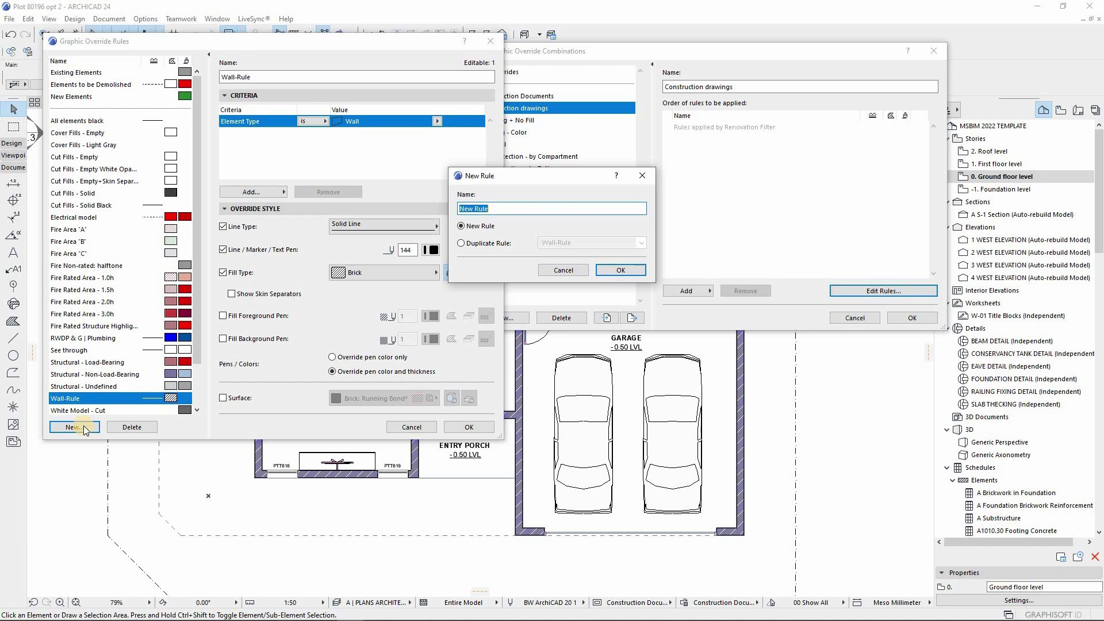
pyautogui.write('Cut fill-hatched')
pyautogui.click(615, 271)
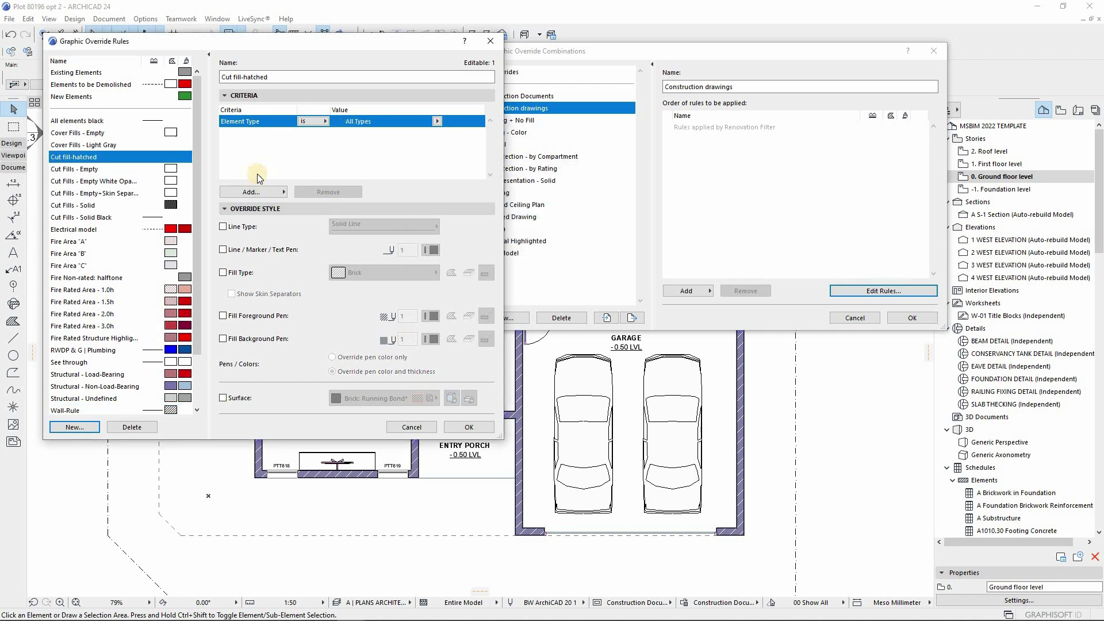
pyautogui.click(435, 123)
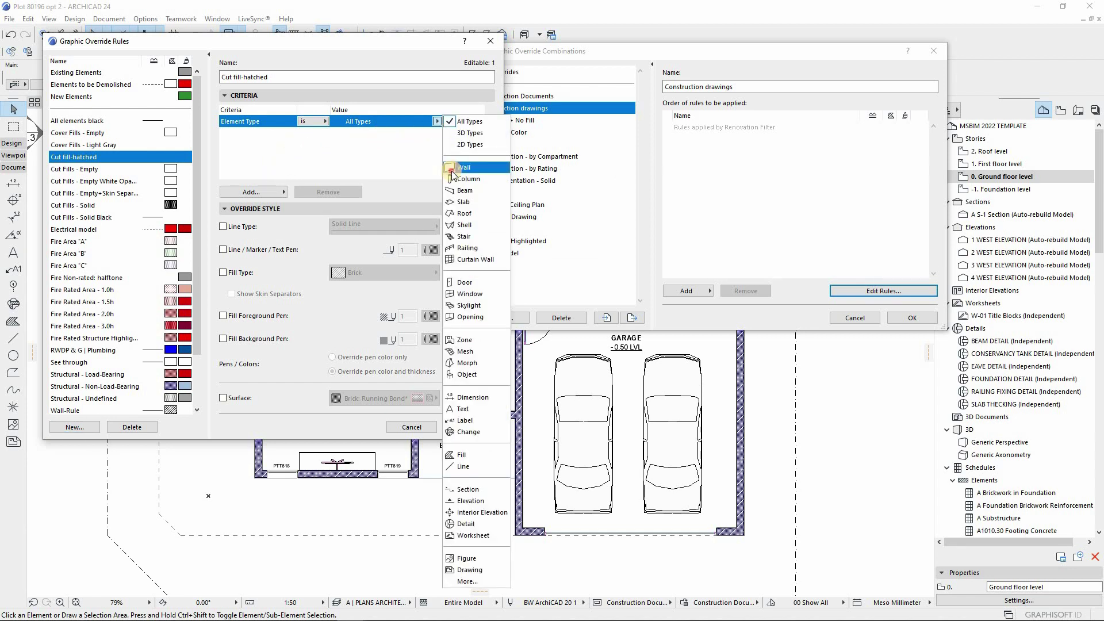
pyautogui.press('Return')
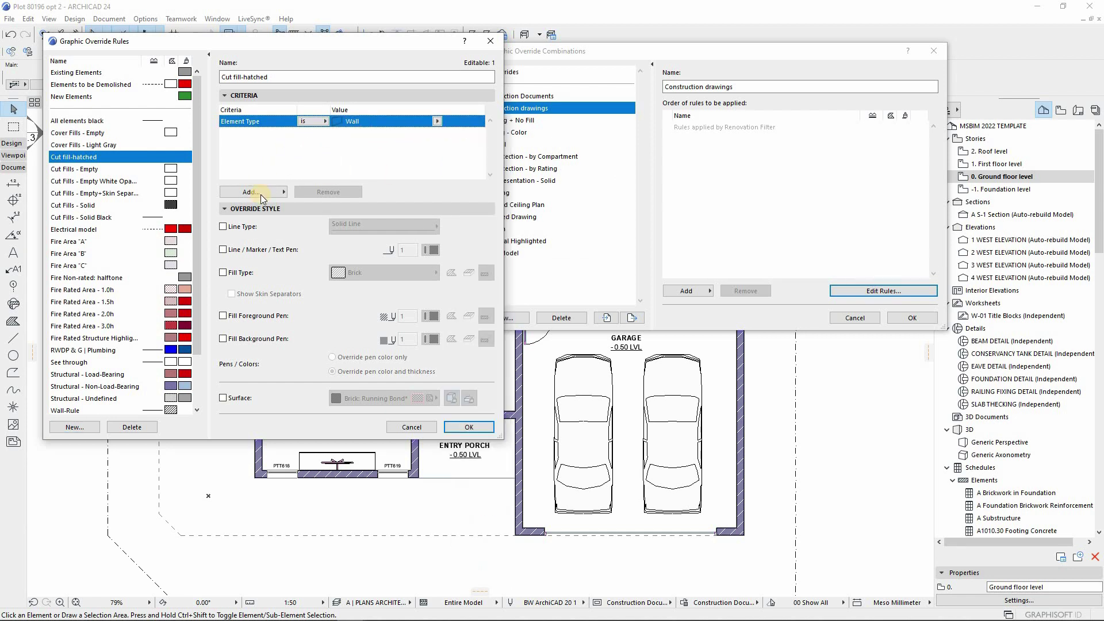
# Override the Cut fill-hatched rule's style with Solid Line, line pen 2 and the Brick fill for all three fill categories
pyautogui.click(223, 227)
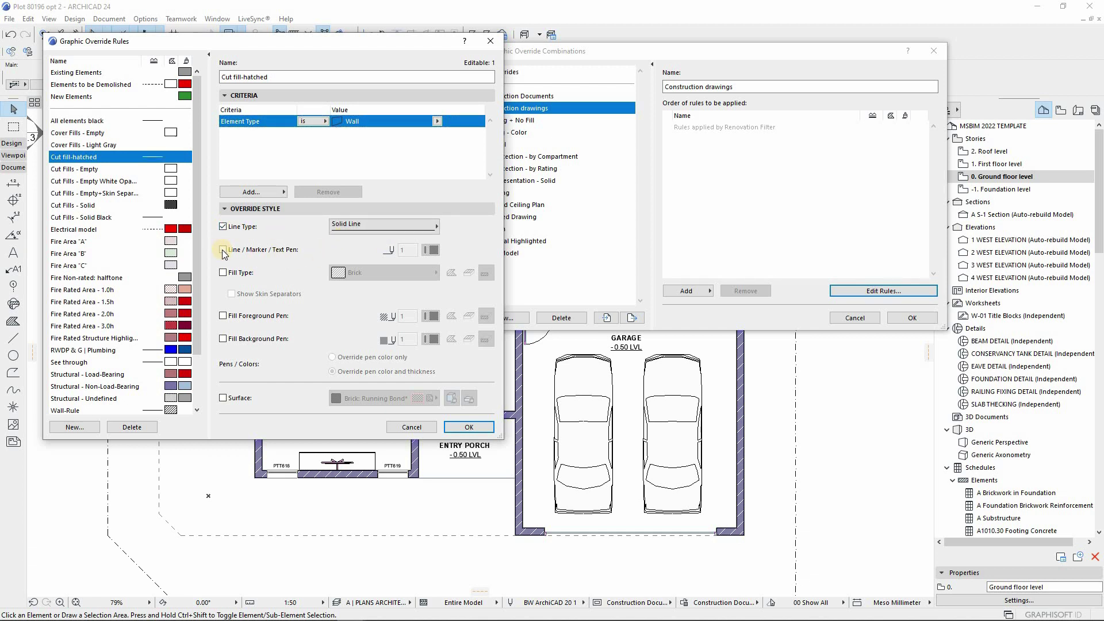
pyautogui.click(223, 251)
pyautogui.click(433, 250)
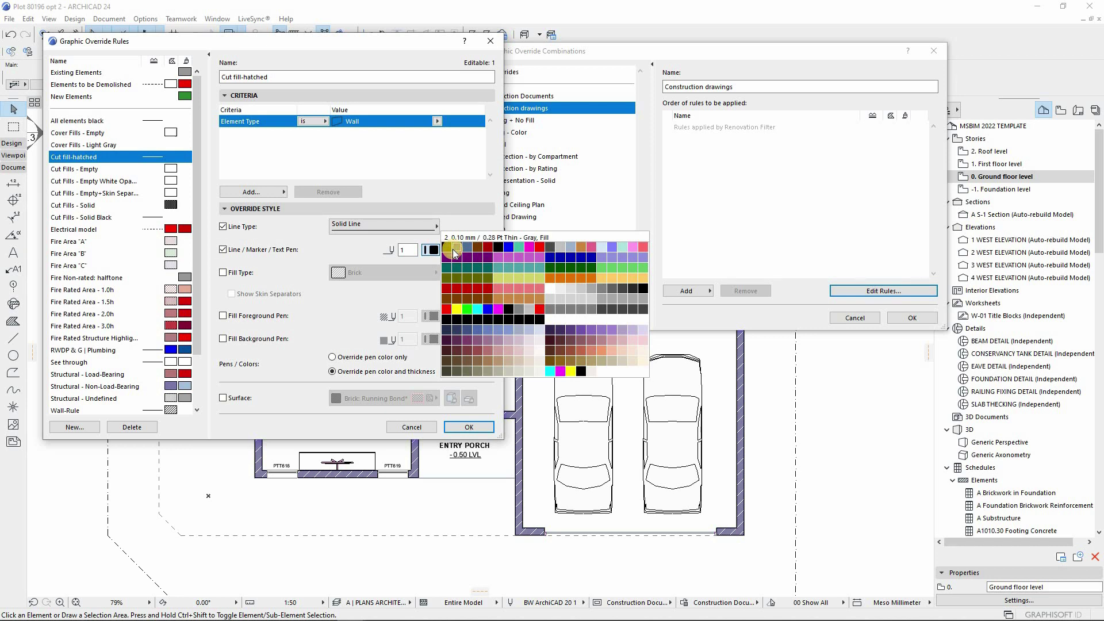
pyautogui.click(455, 249)
pyautogui.click(223, 274)
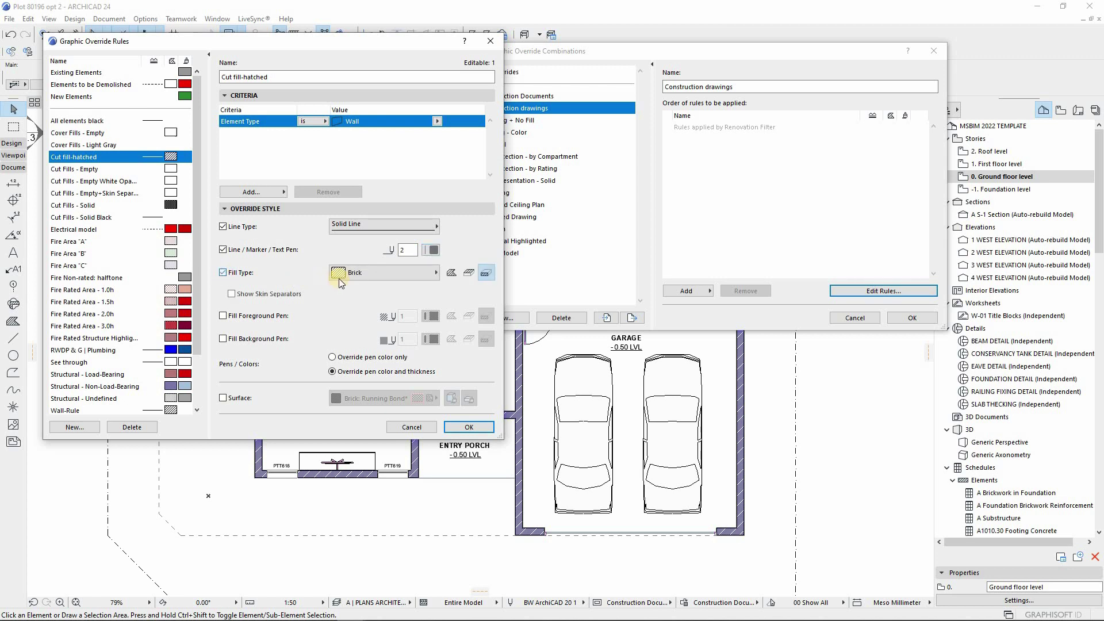
pyautogui.click(467, 273)
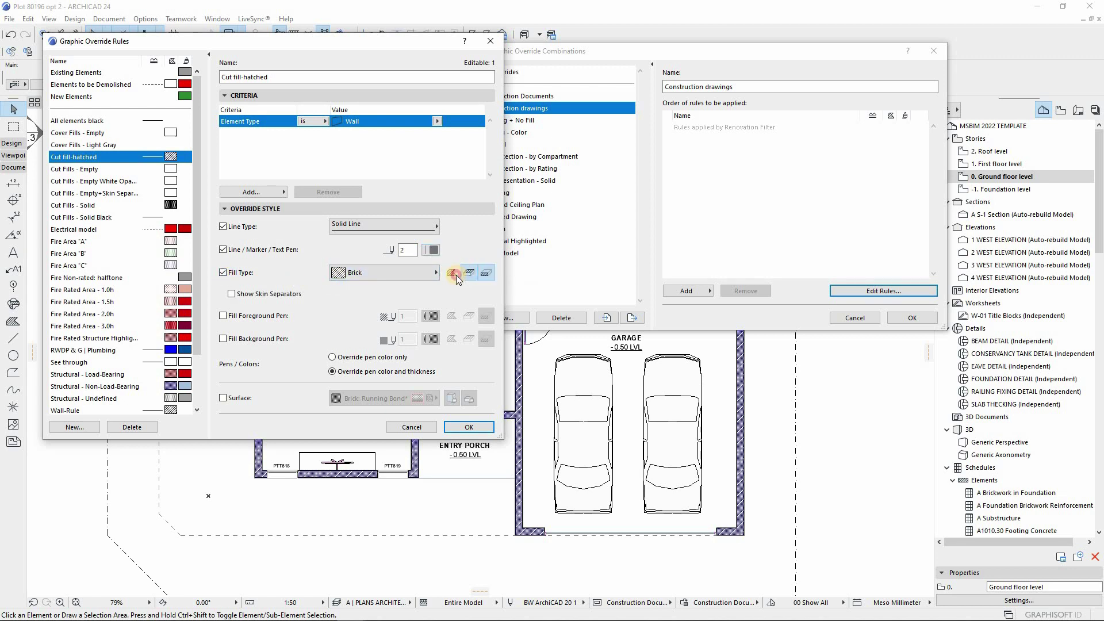
pyautogui.click(453, 274)
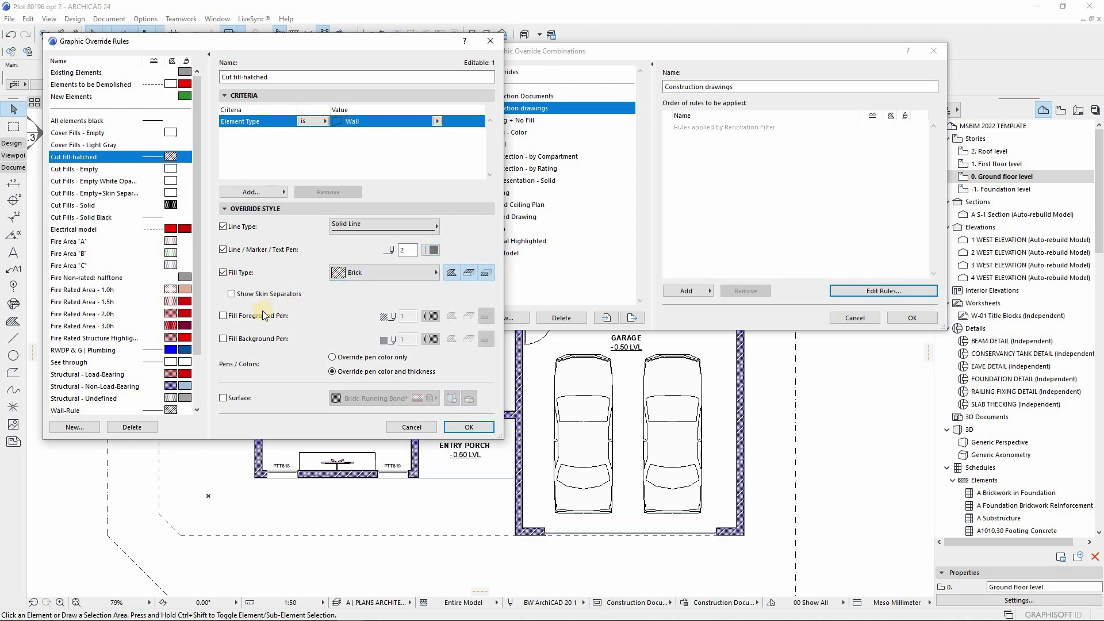
# Override the fill foreground pen of Cut fill-hatched with pen 2 for all three fill categories
pyautogui.click(223, 317)
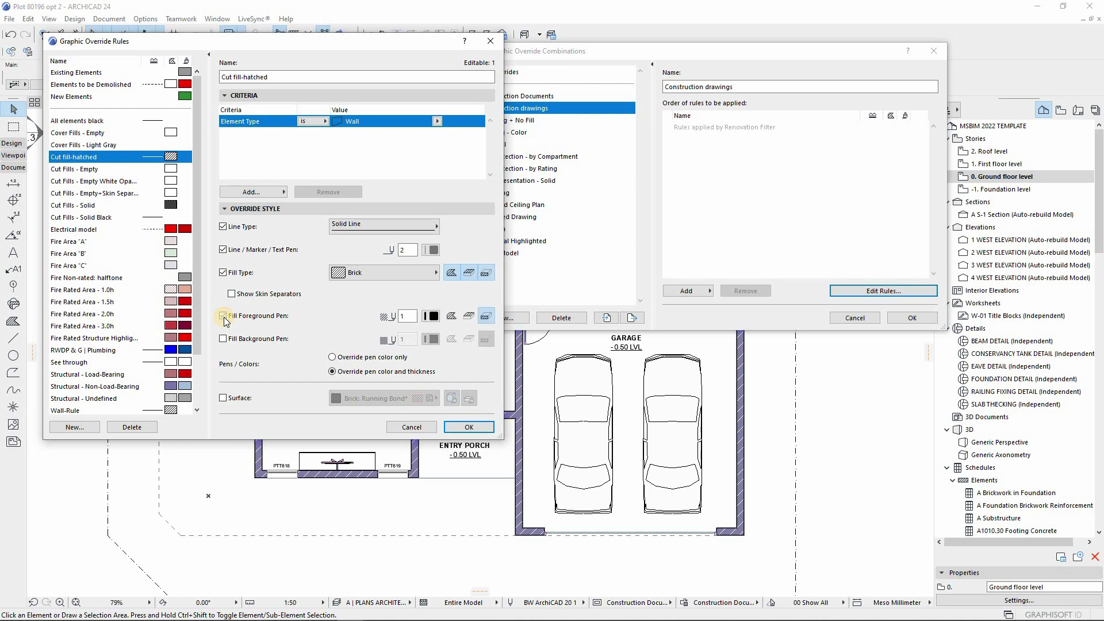
pyautogui.click(431, 317)
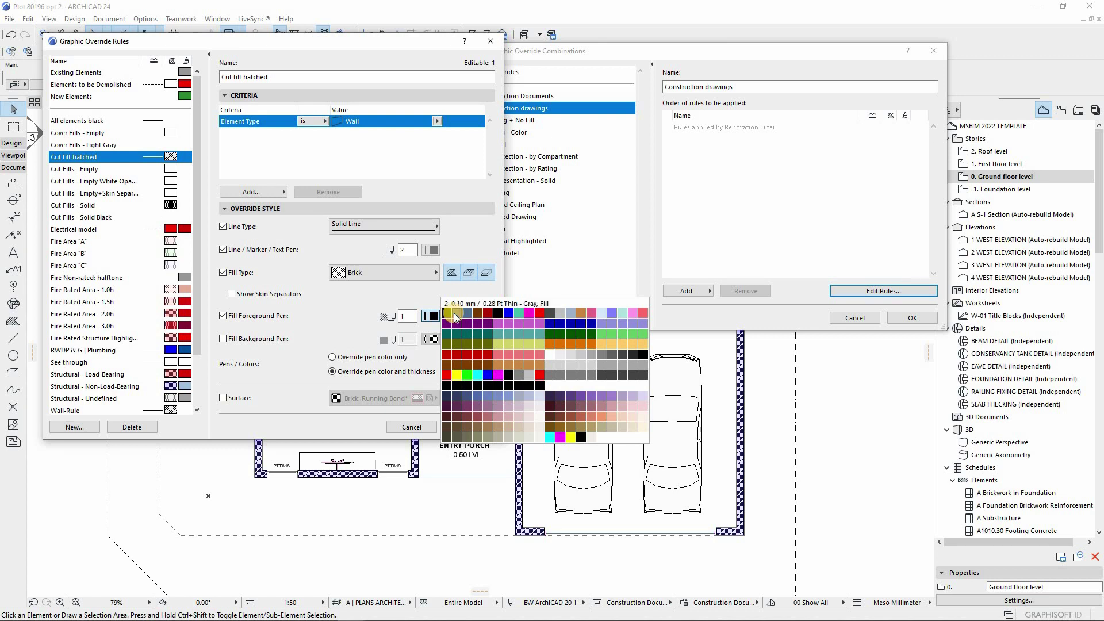
pyautogui.click(456, 315)
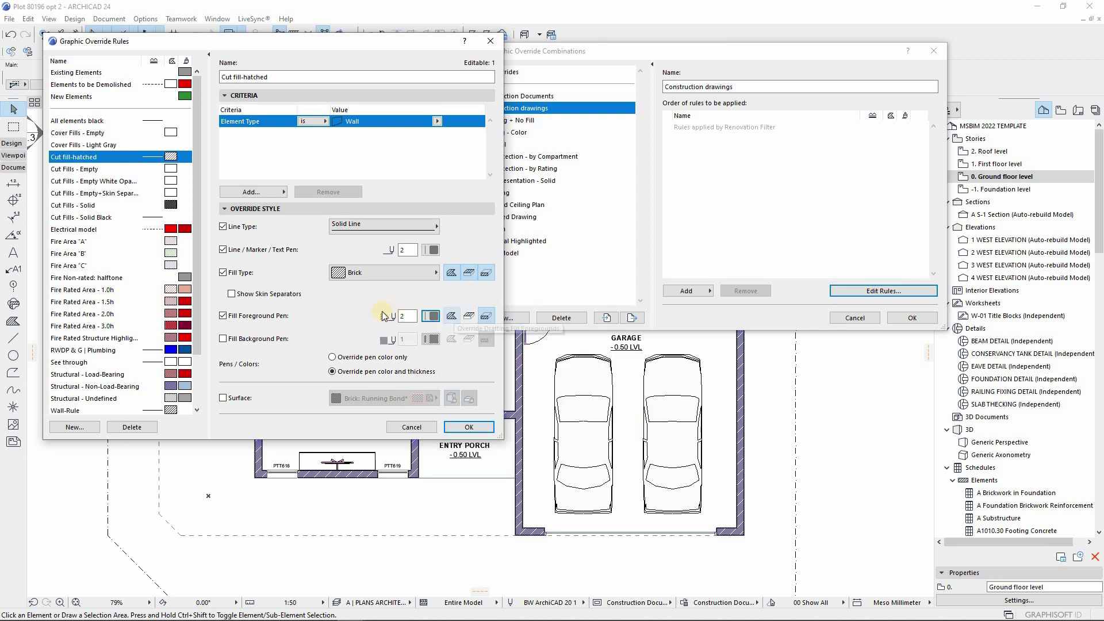
pyautogui.click(470, 317)
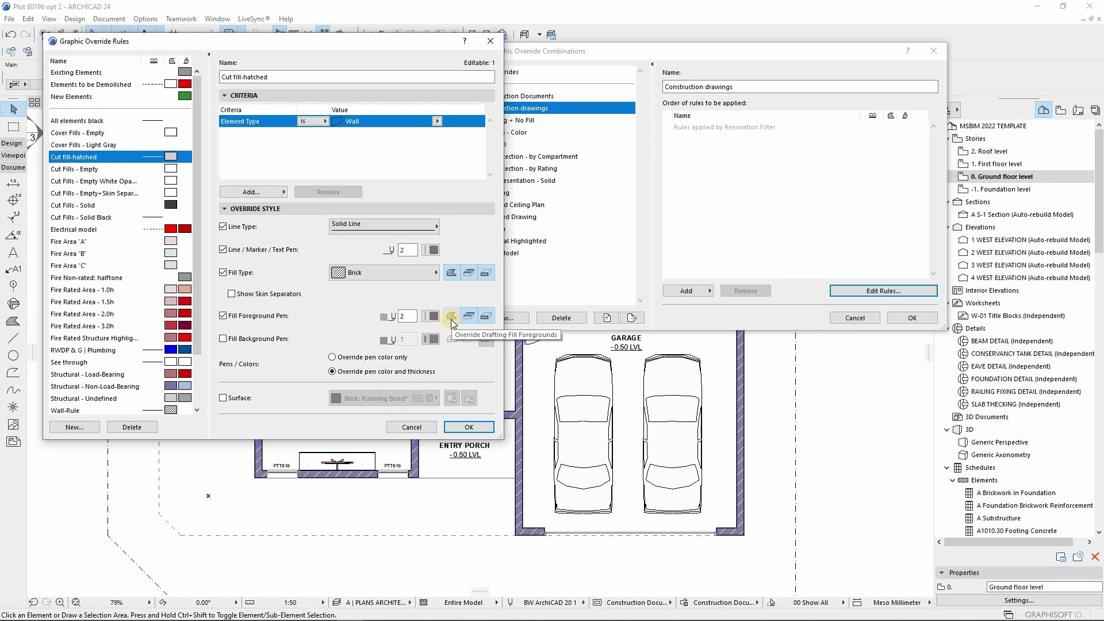
pyautogui.click(452, 318)
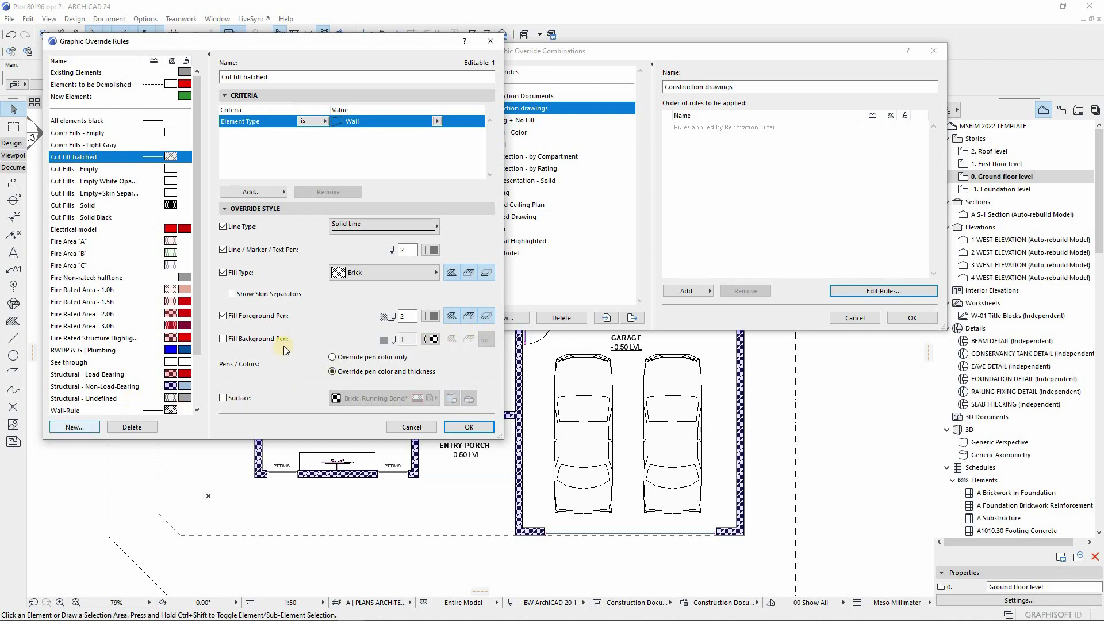
# Create a graphic override rule named "Furniture/Objects rule" and set its element type criterion to Object
pyautogui.click(62, 427)
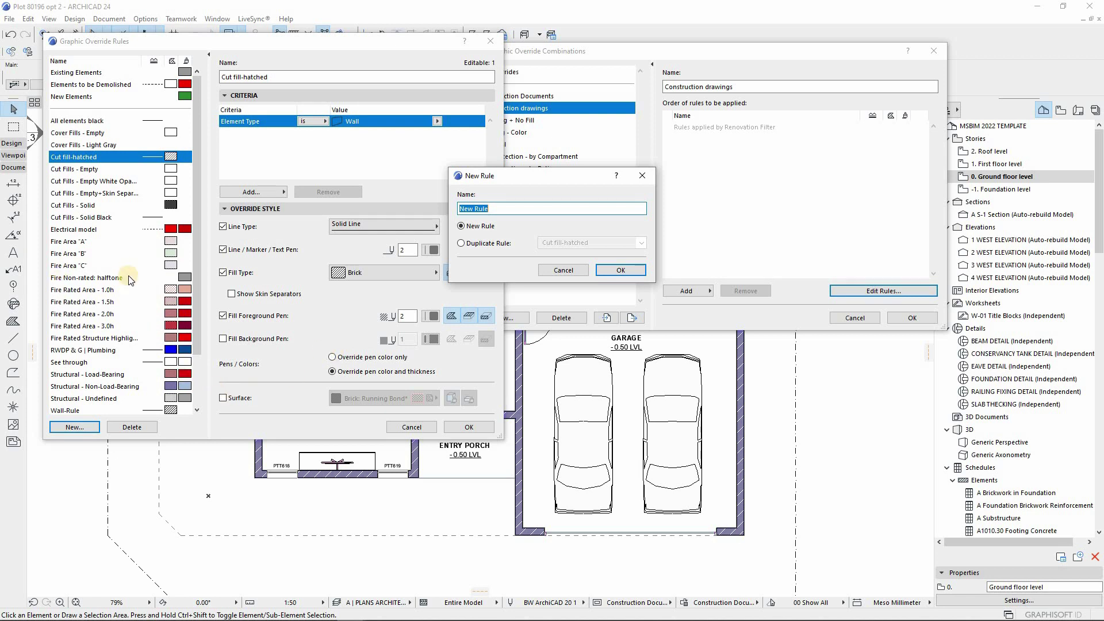
pyautogui.write('Furniture')
pyautogui.write('/Objects rule')
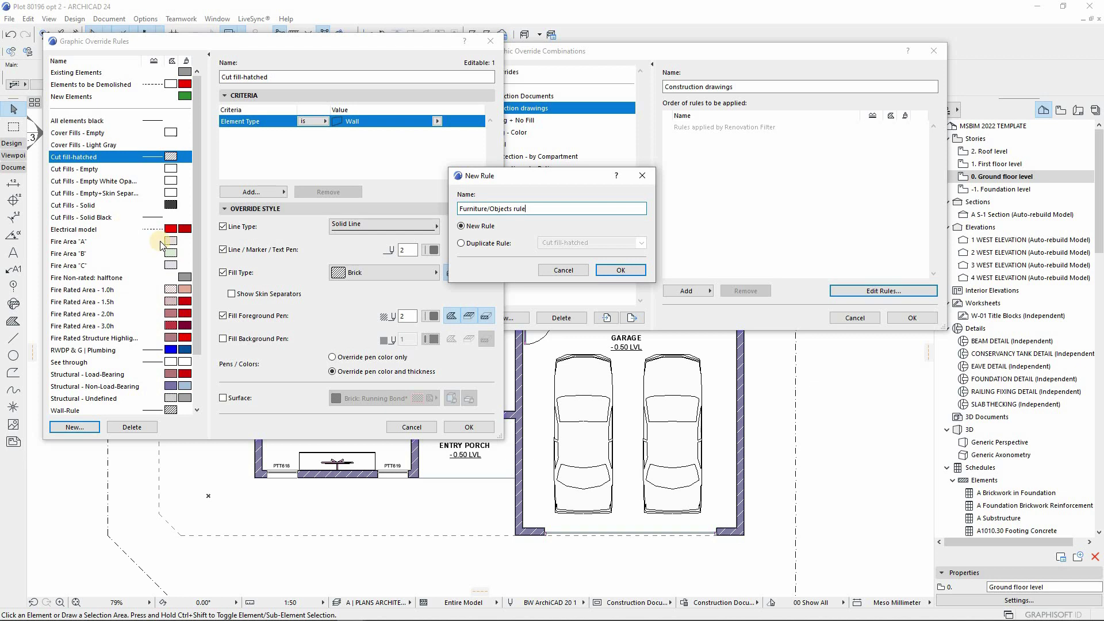
pyautogui.click(632, 274)
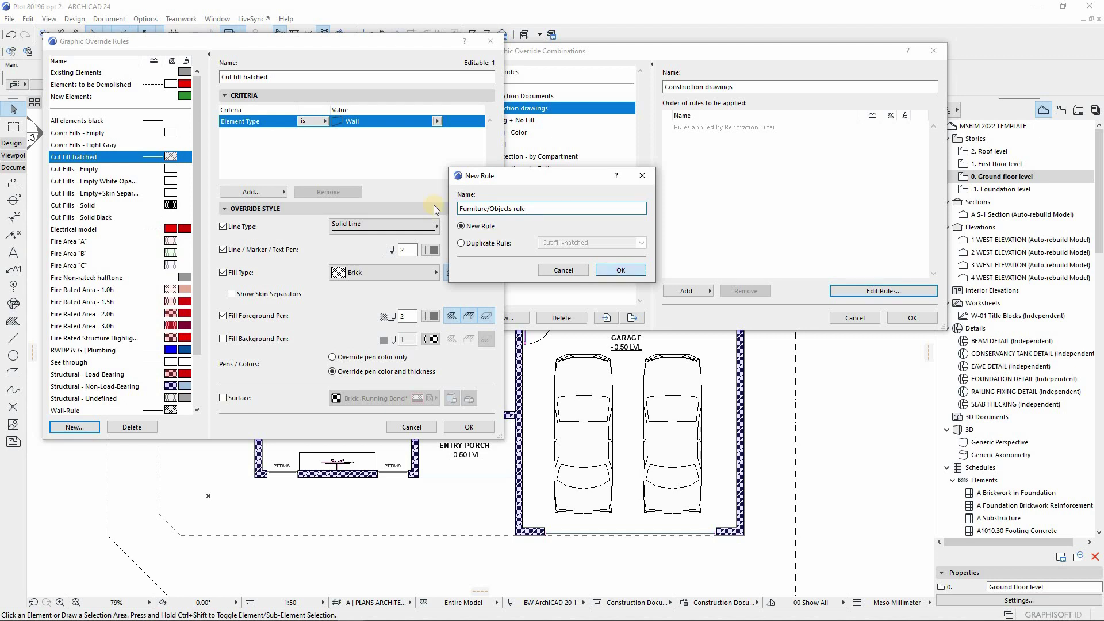
pyautogui.click(437, 121)
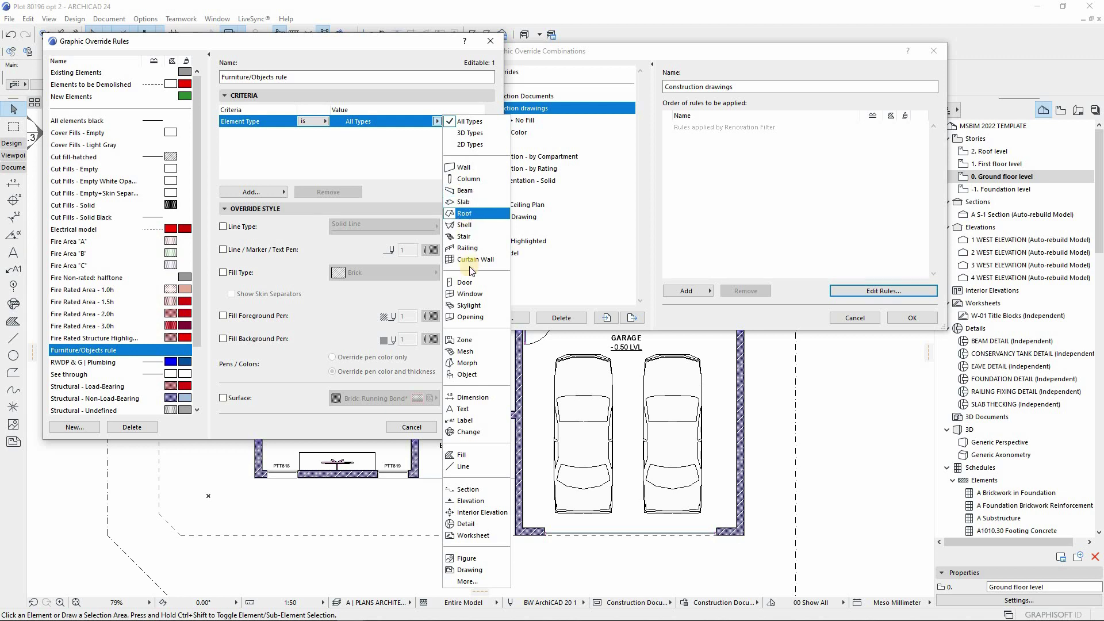
pyautogui.click(467, 374)
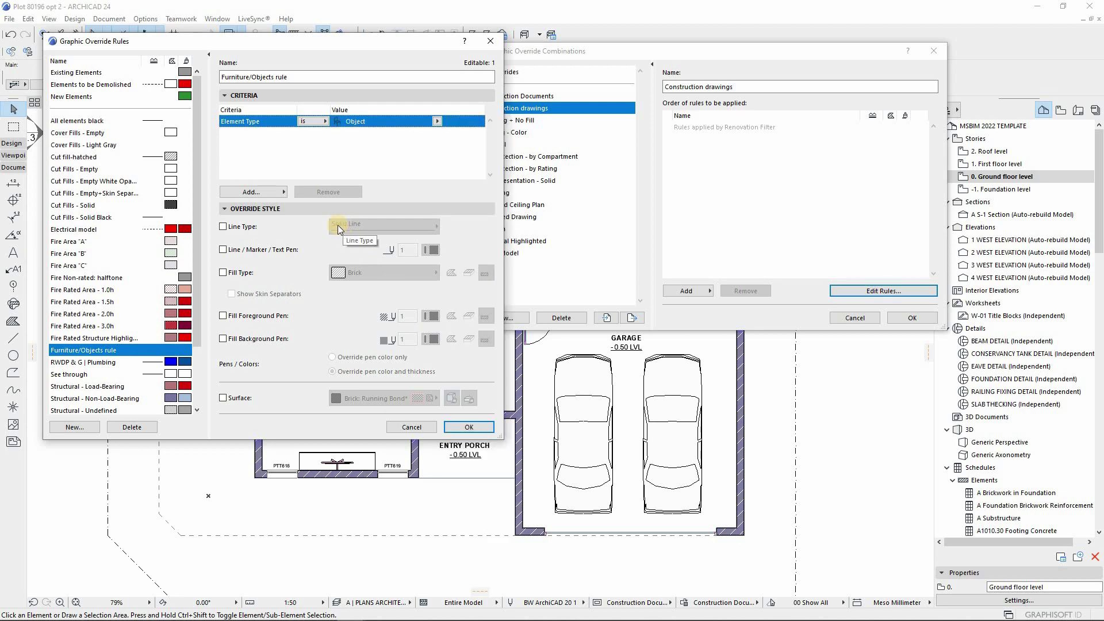
# Override the Furniture/Objects rule's style with Solid Line and line/marker/text pen 6, without a fill override
pyautogui.click(224, 227)
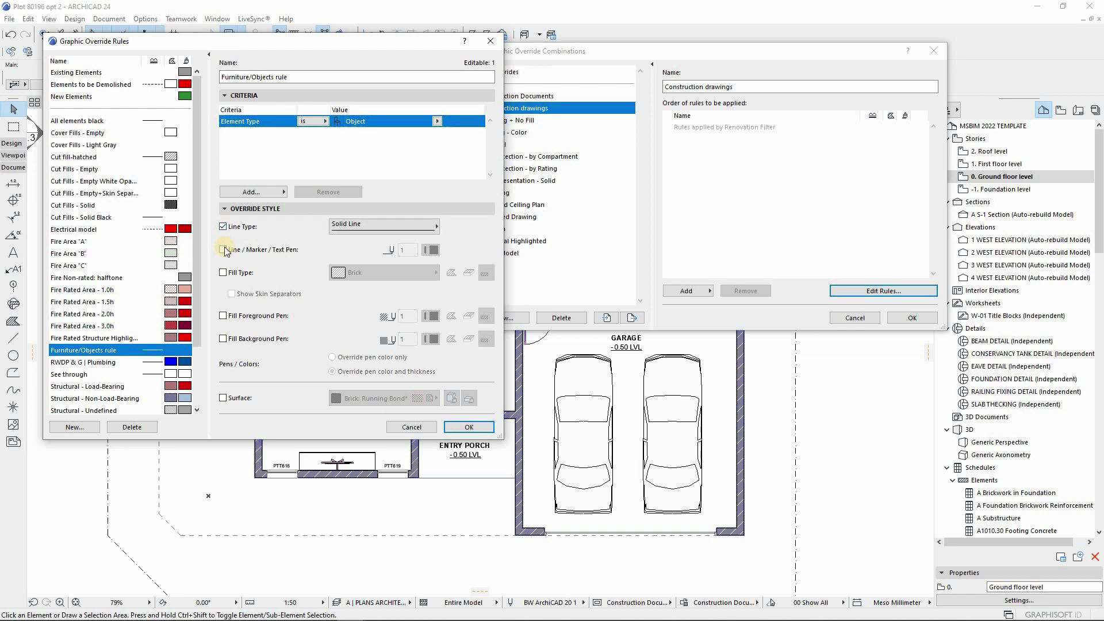
pyautogui.click(223, 250)
pyautogui.click(365, 230)
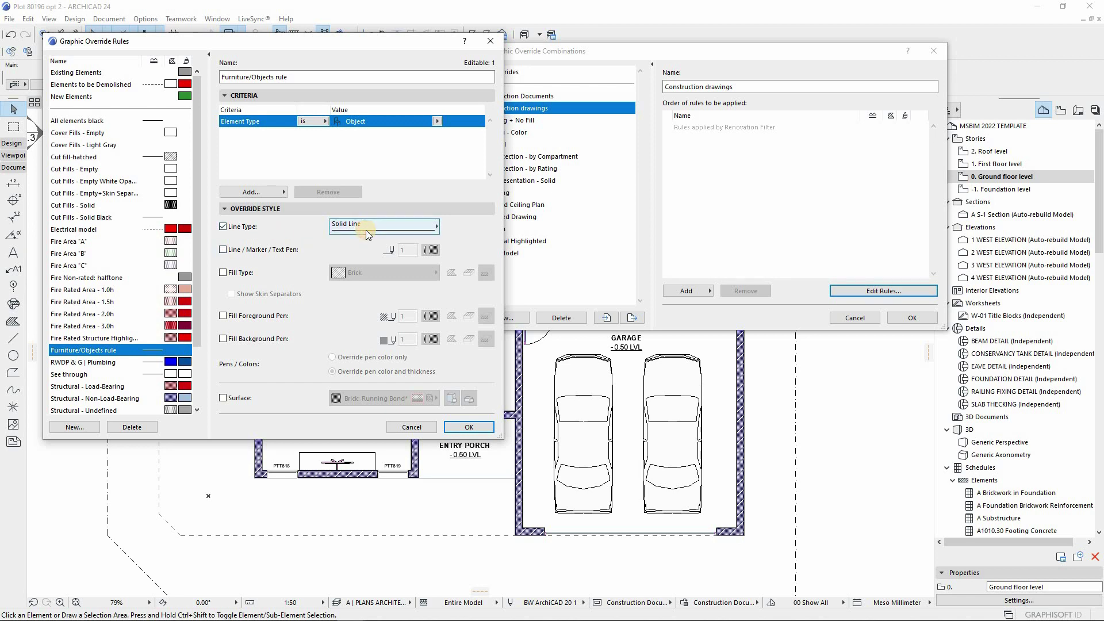
pyautogui.click(366, 230)
pyautogui.click(241, 250)
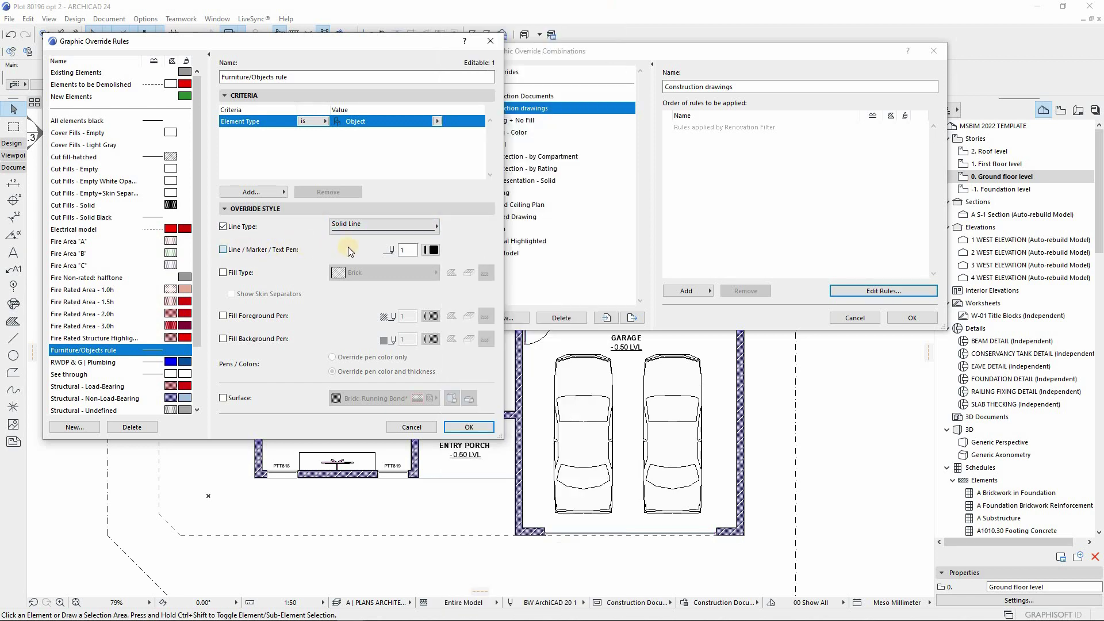
pyautogui.click(430, 249)
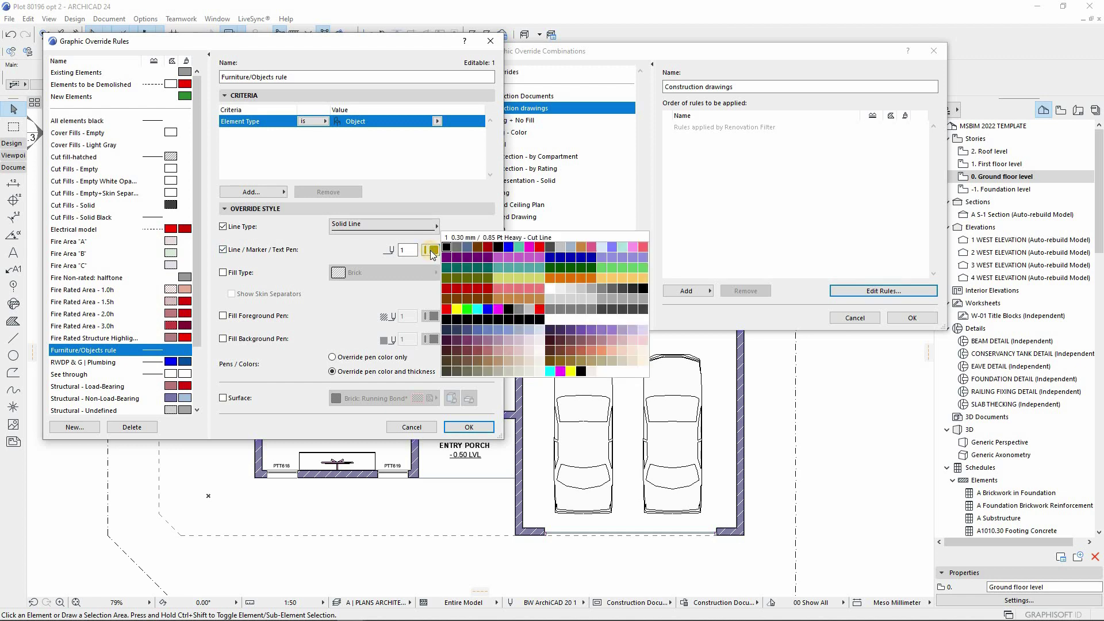
pyautogui.click(497, 250)
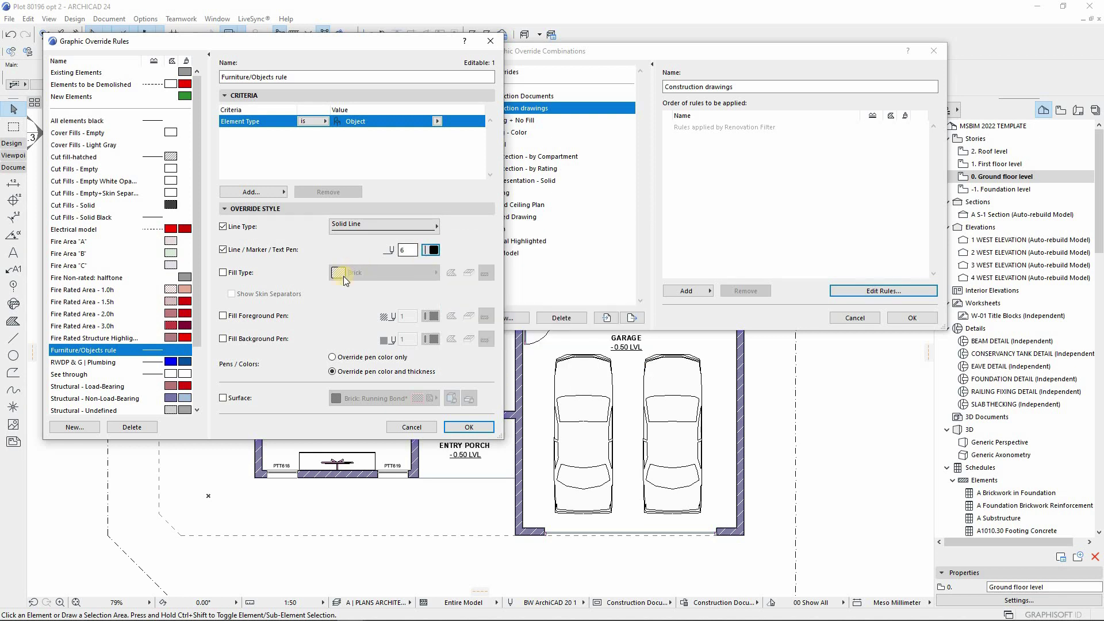
pyautogui.click(232, 276)
# Create a graphic override rule named "Annotation" and set its element type criterion to Dimension
pyautogui.click(73, 427)
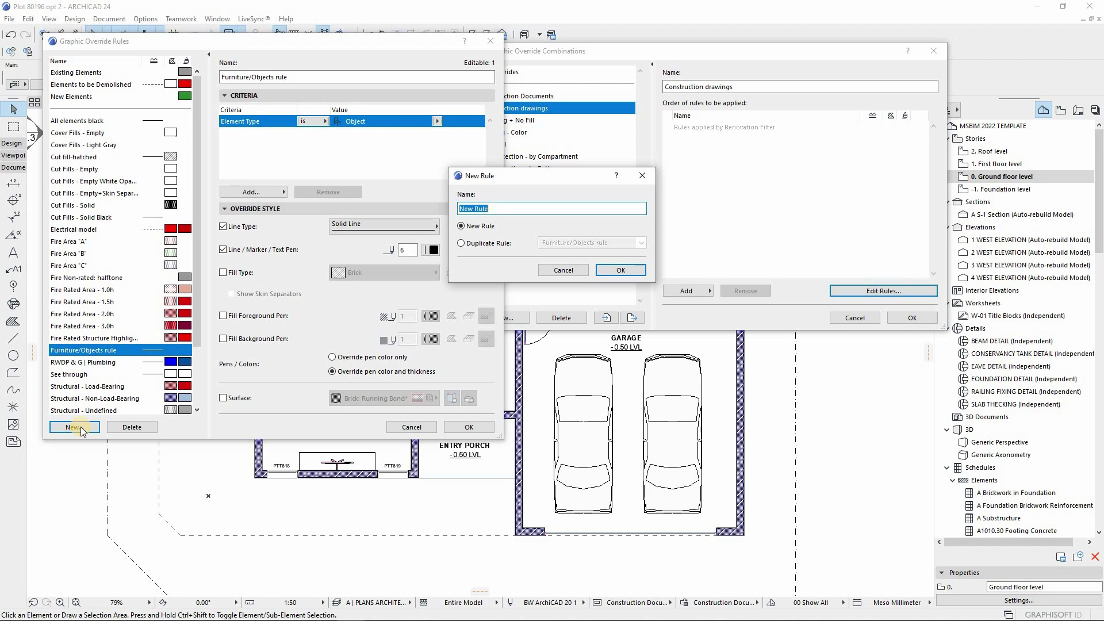
pyautogui.write('Annotation')
pyautogui.click(625, 273)
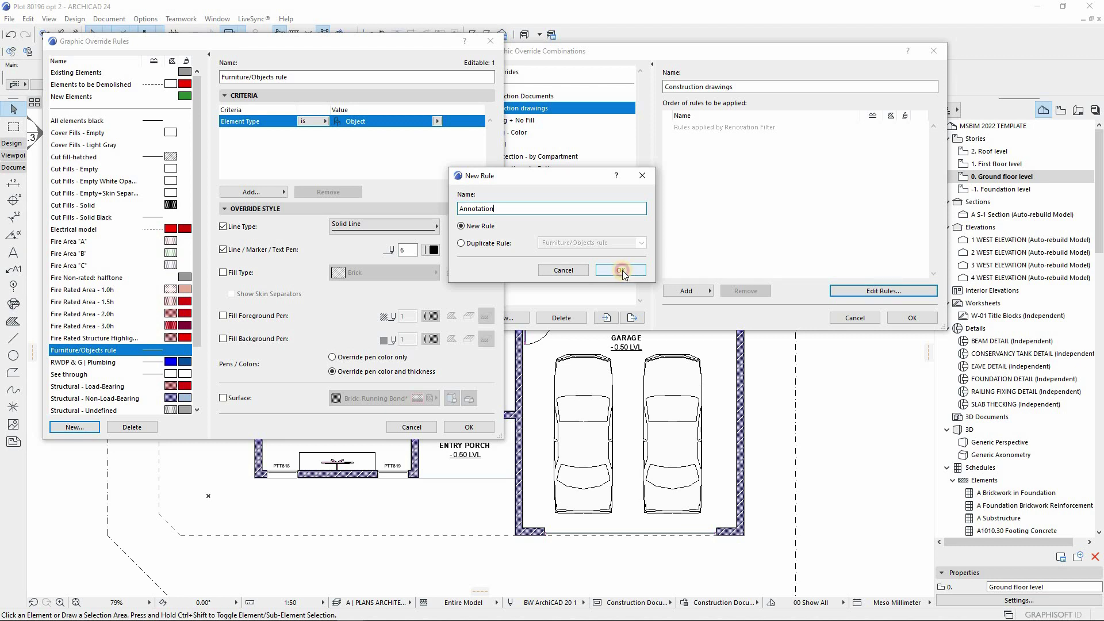
pyautogui.click(622, 270)
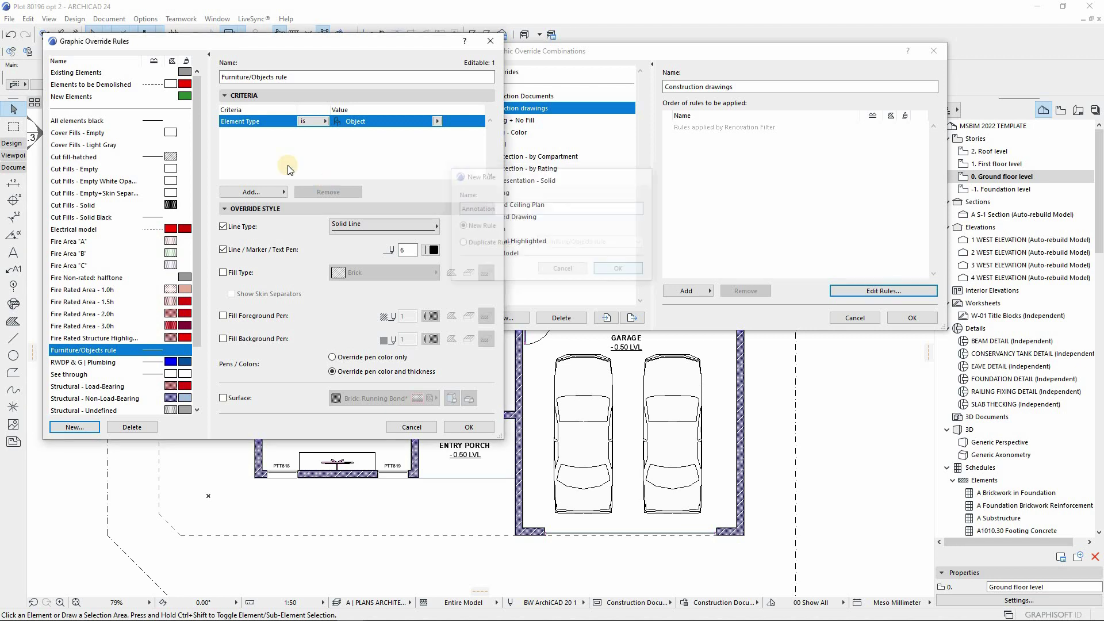
pyautogui.click(435, 124)
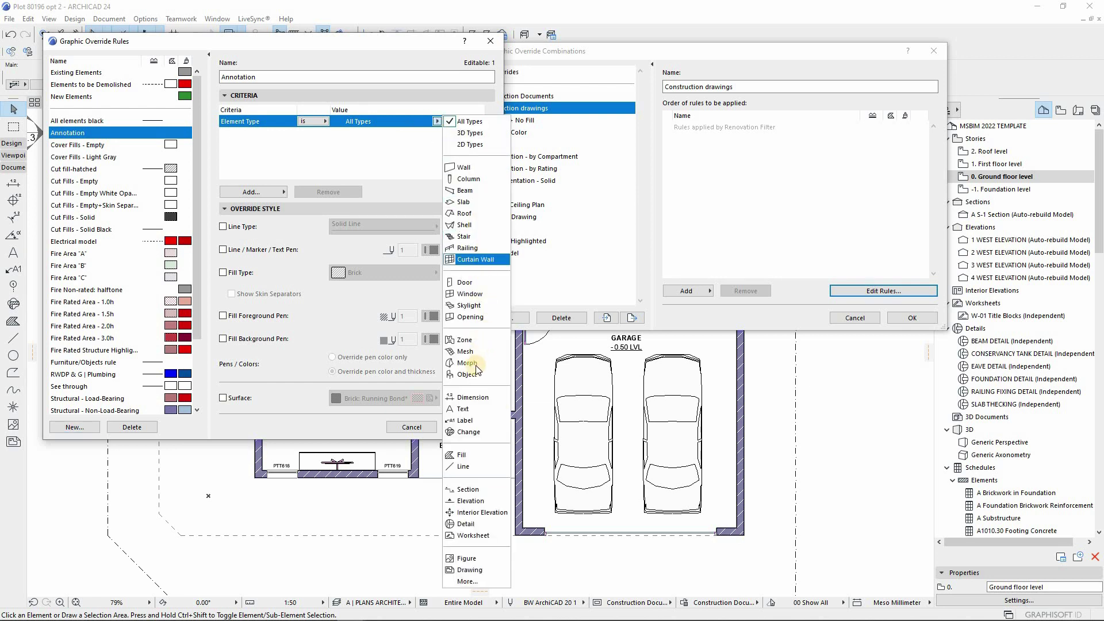
pyautogui.click(472, 397)
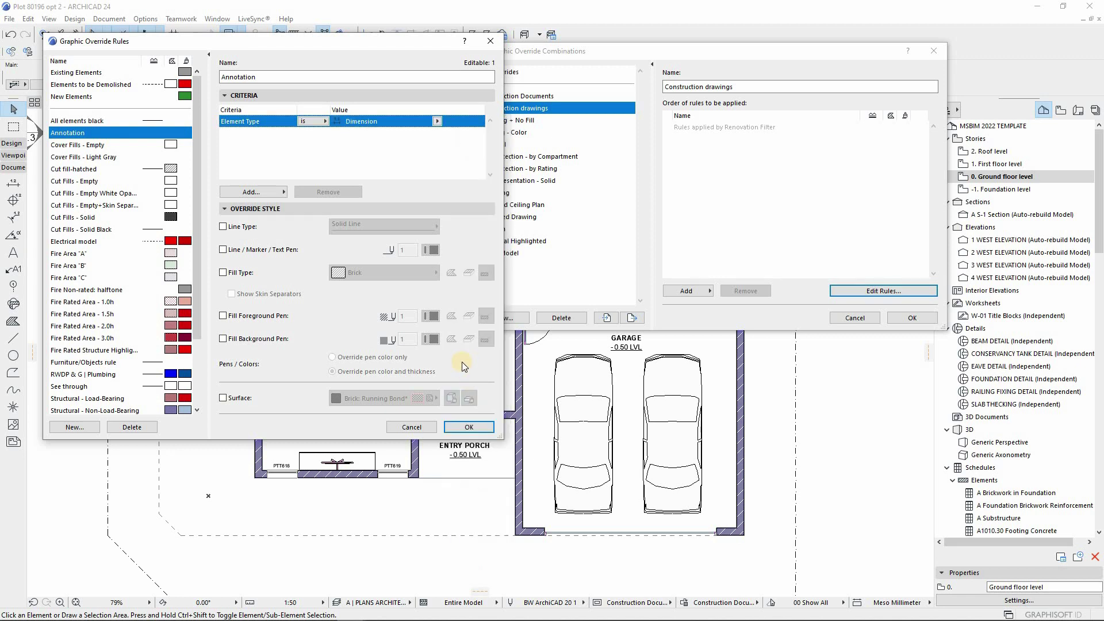
# Add a second element type criterion to the Annotation rule and set it to Text
pyautogui.click(436, 122)
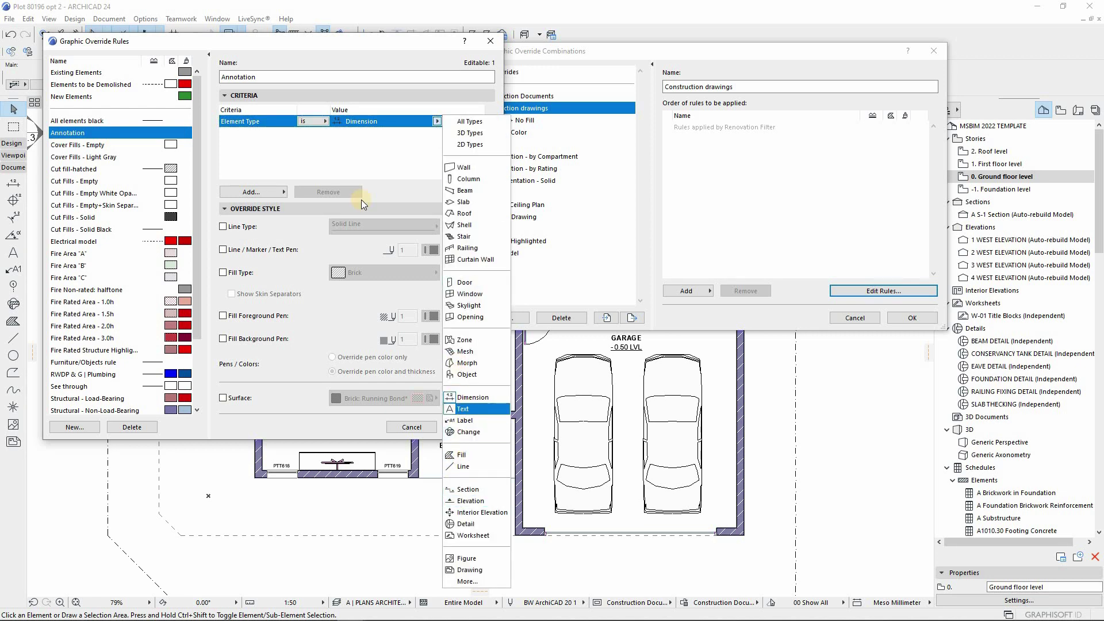
pyautogui.click(256, 191)
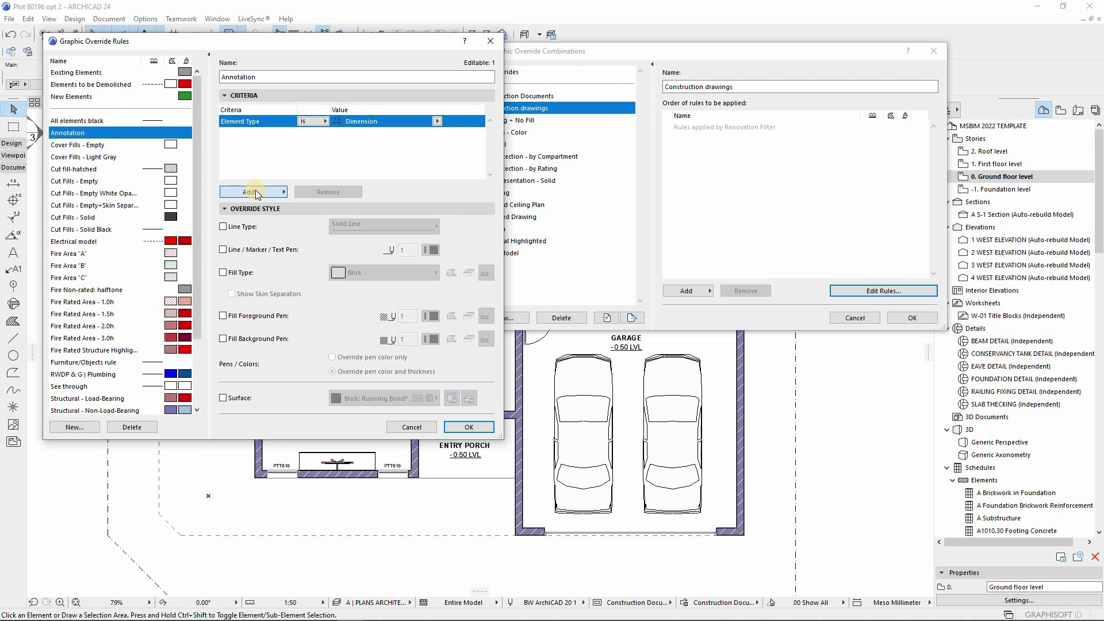
pyautogui.click(255, 191)
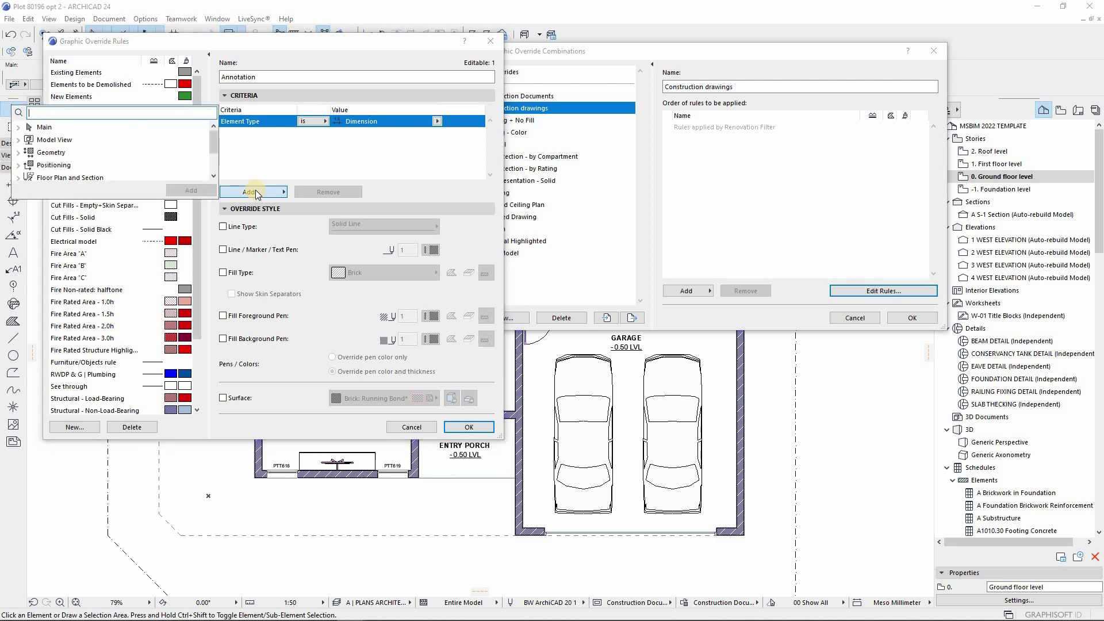
pyautogui.click(18, 127)
pyautogui.click(57, 141)
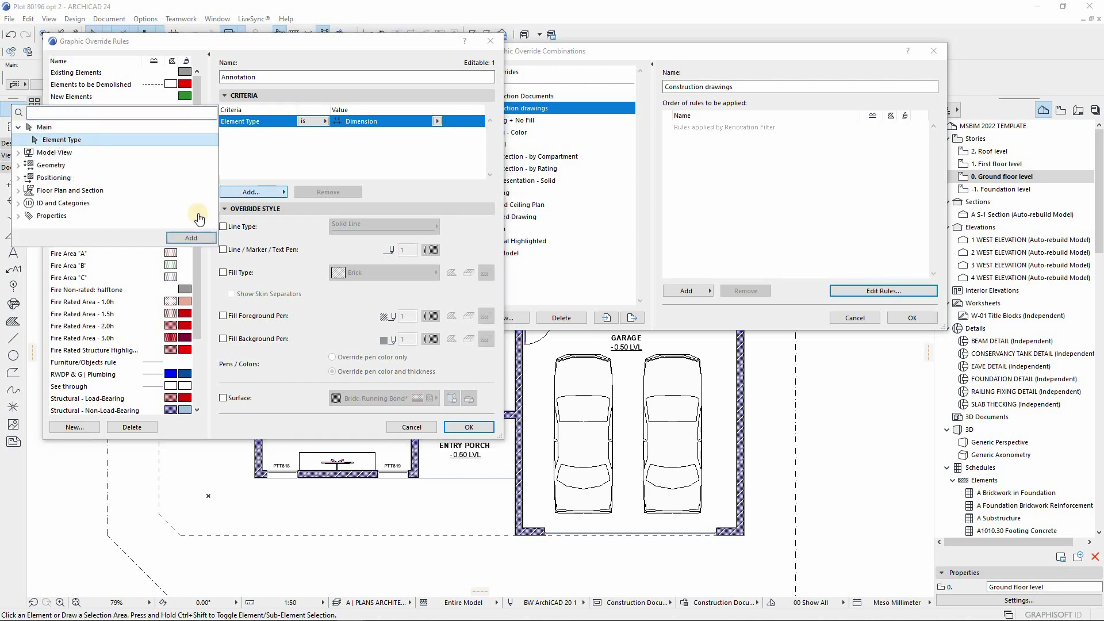
pyautogui.click(191, 237)
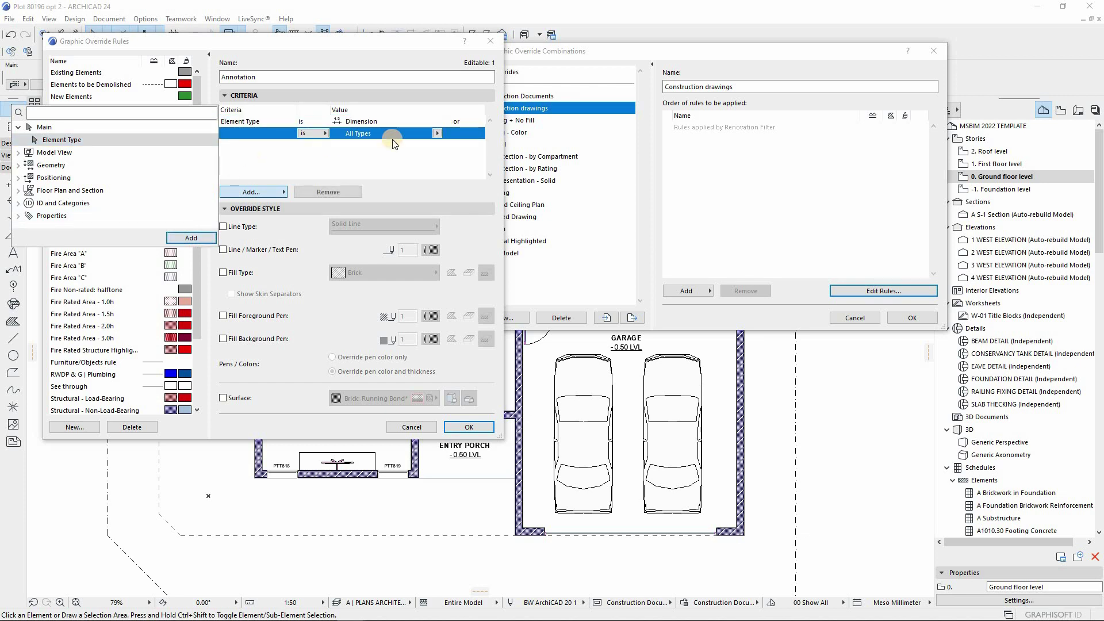
pyautogui.click(438, 134)
pyautogui.click(460, 422)
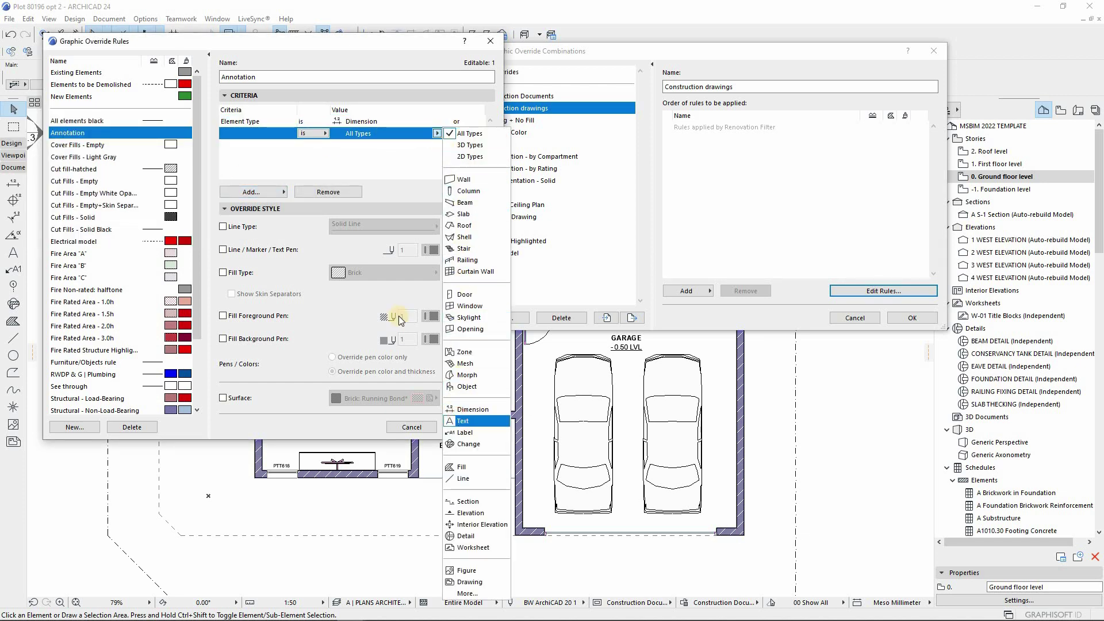
# Add a third element type criterion to the Annotation rule and set it to Label
pyautogui.click(245, 193)
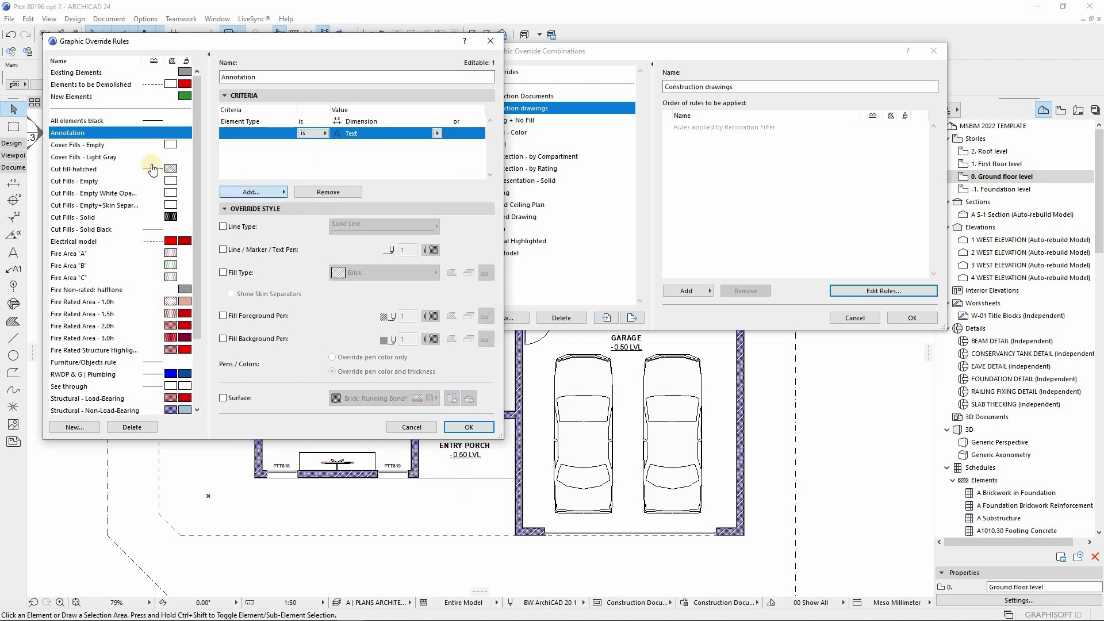
pyautogui.click(81, 141)
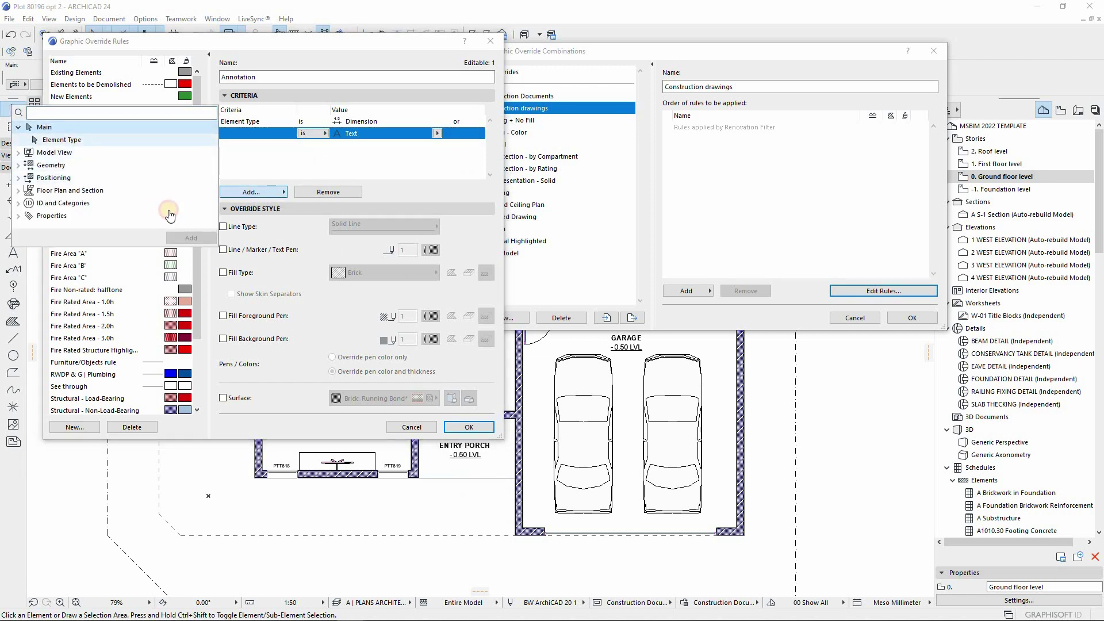
pyautogui.click(191, 237)
pyautogui.click(319, 155)
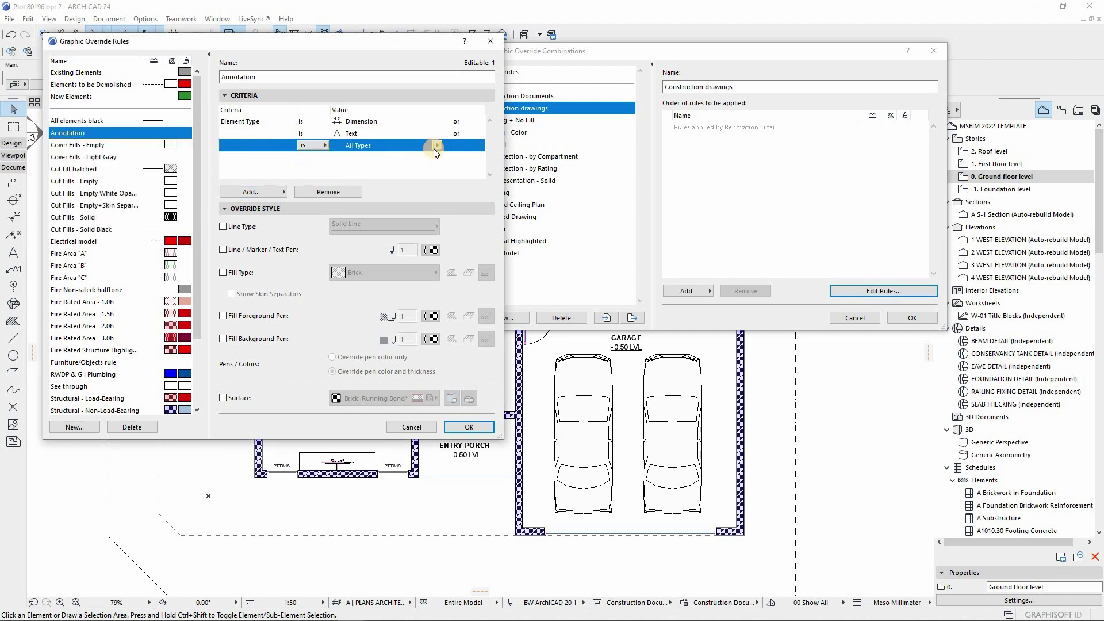
pyautogui.click(437, 147)
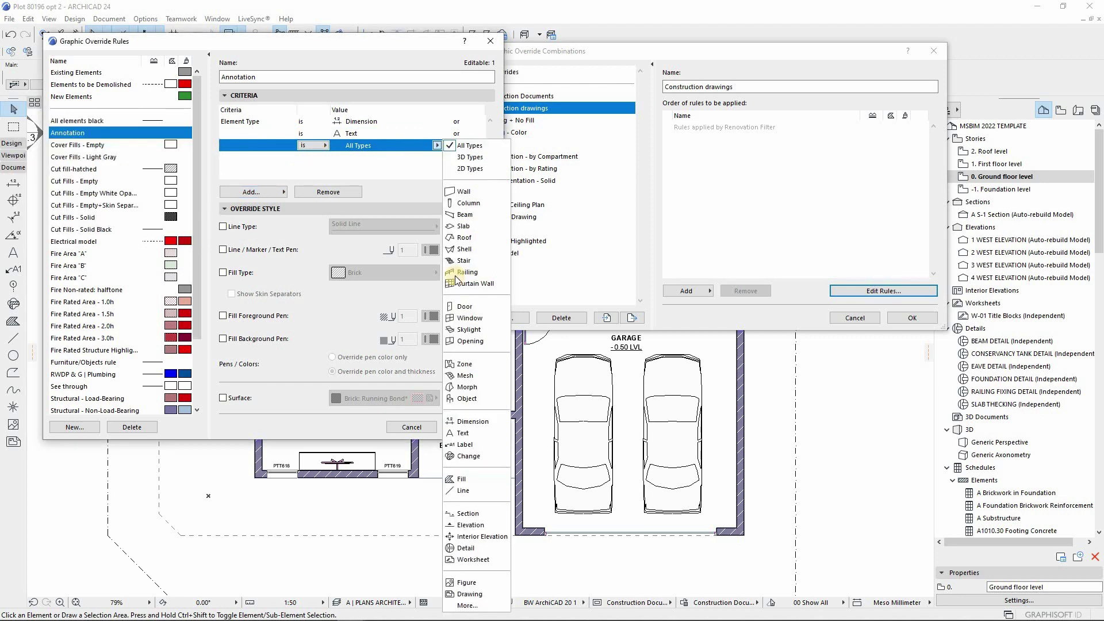
pyautogui.click(460, 445)
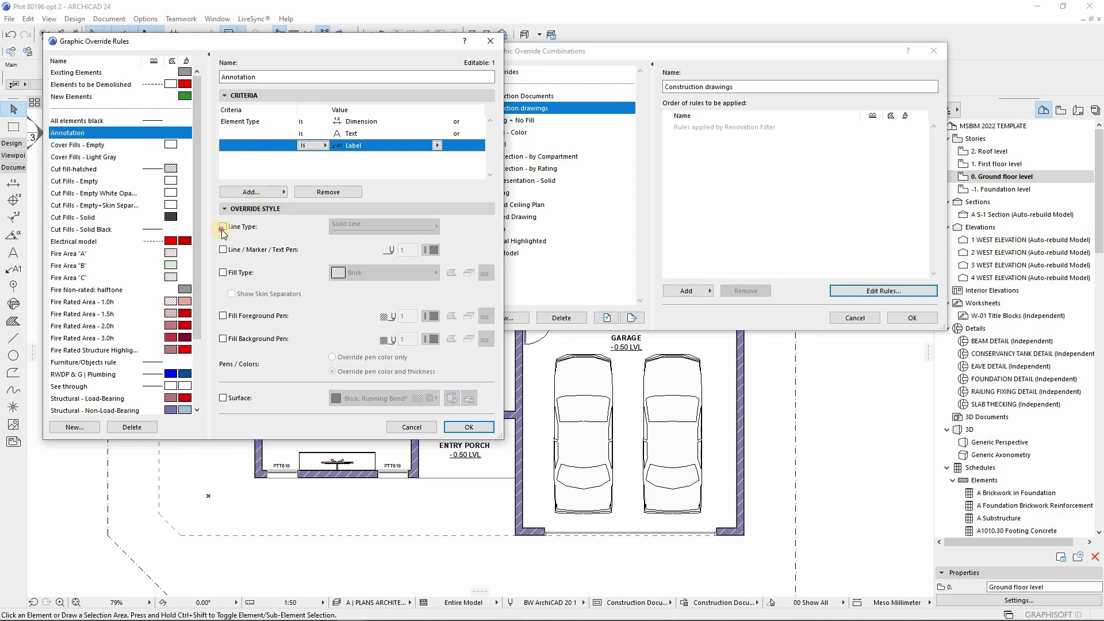
# Override the Annotation rule's style with Solid Line and line/marker/text pen 6
pyautogui.click(298, 226)
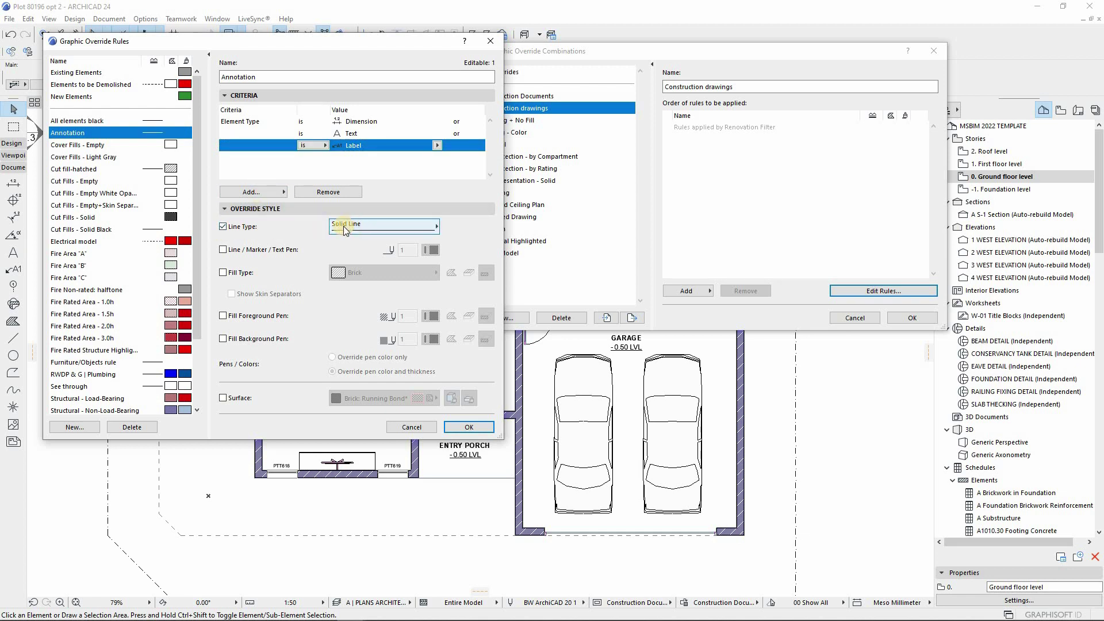
pyautogui.click(223, 250)
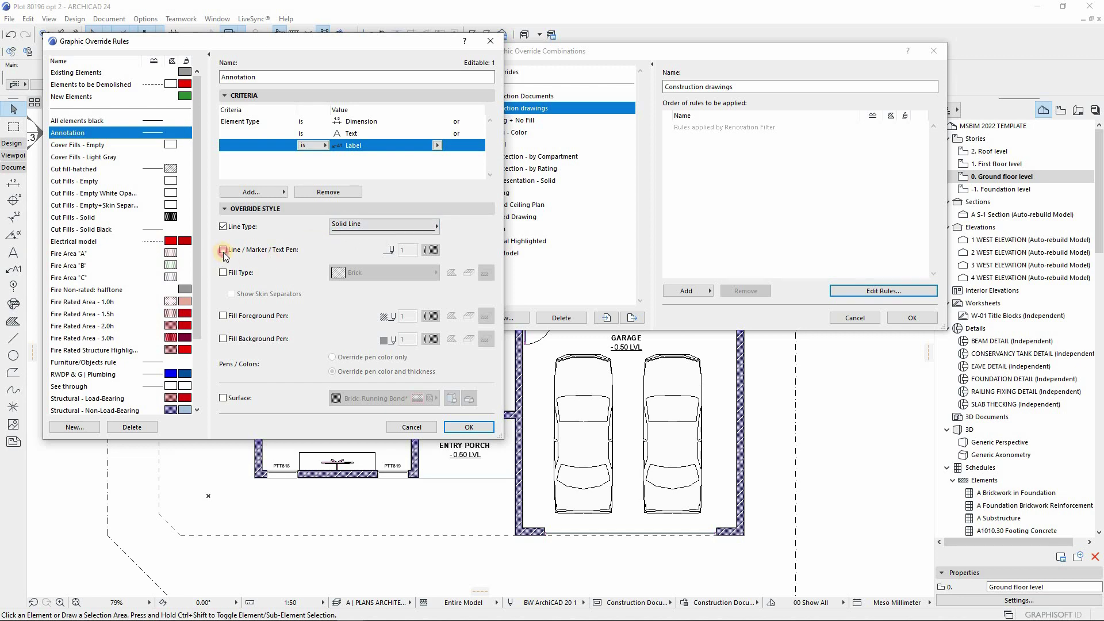
pyautogui.click(431, 250)
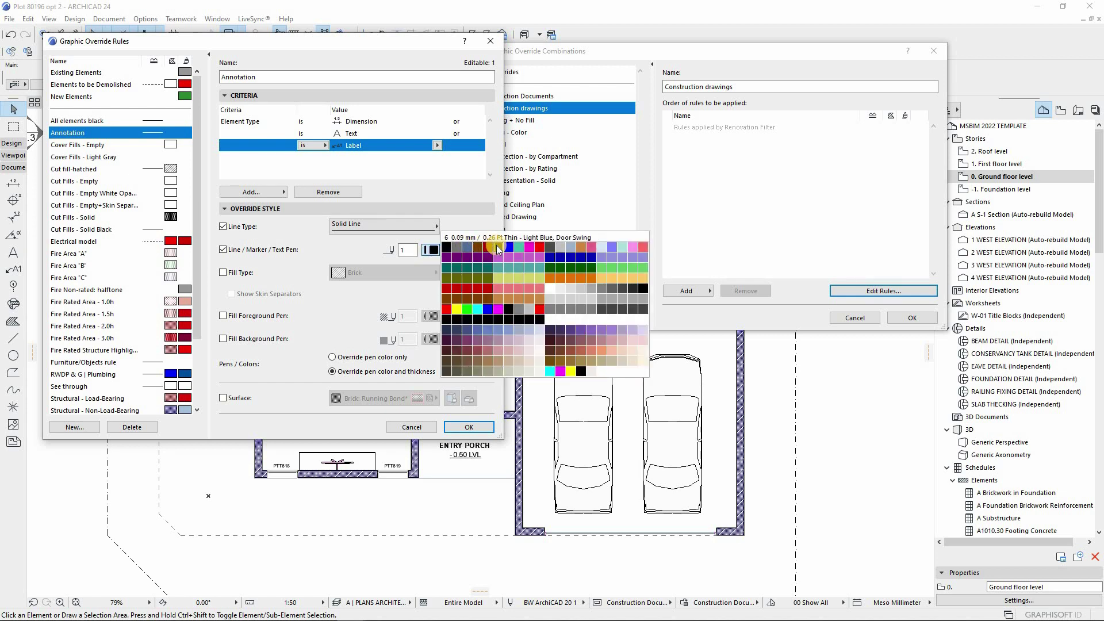
pyautogui.click(497, 247)
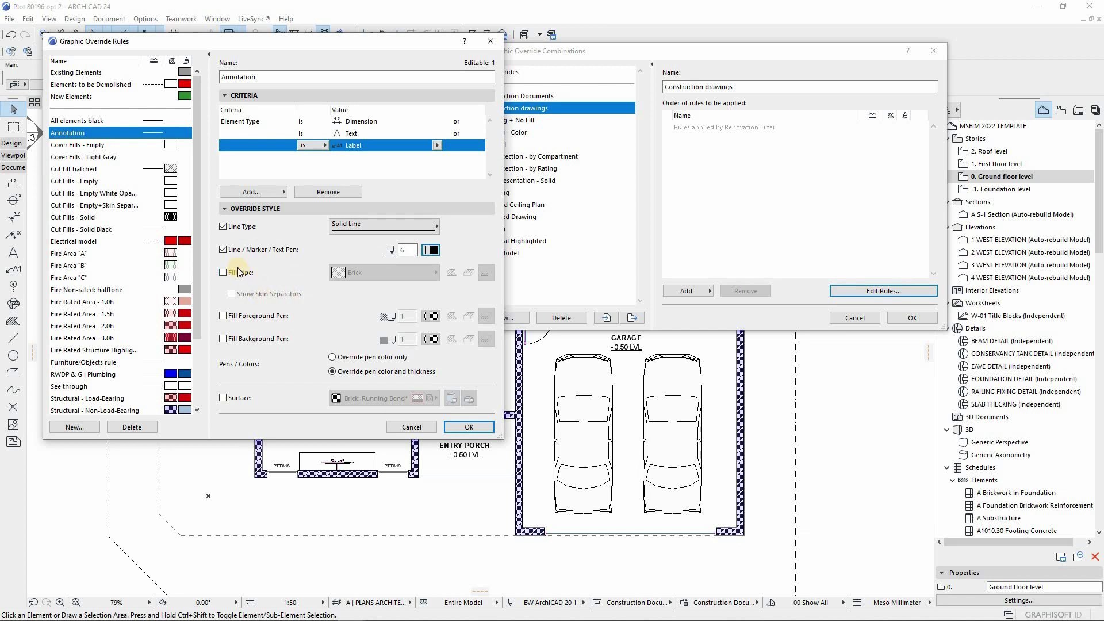
# Create a graphic override rule named "Slabs/beams" and set its element type criterion to Slab
pyautogui.click(74, 427)
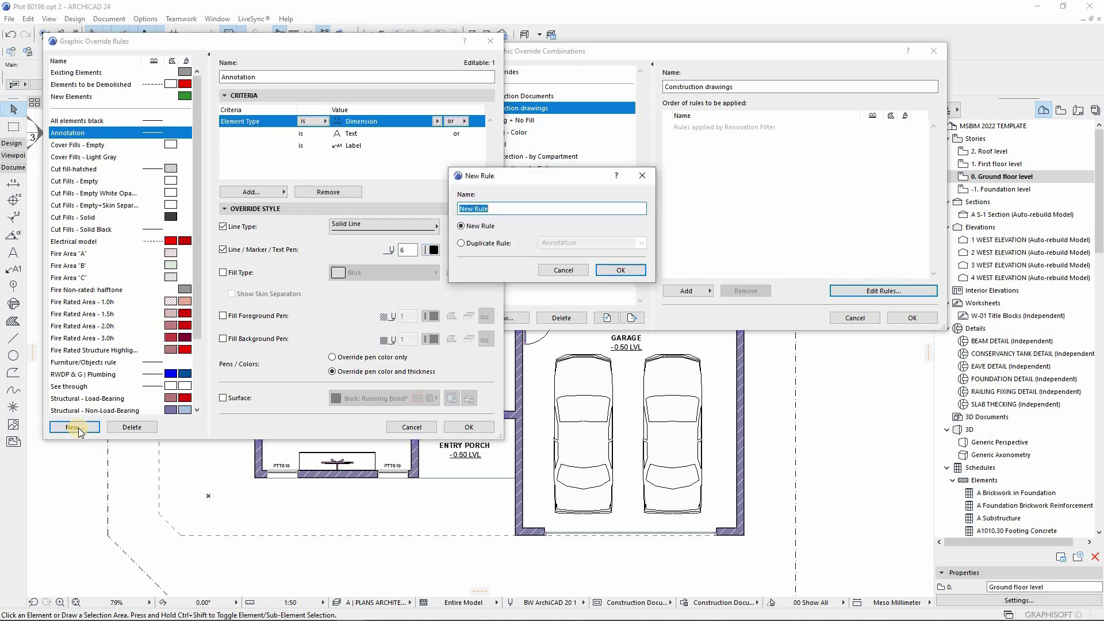
pyautogui.write('Slabs')
pyautogui.write('/beams')
pyautogui.click(615, 271)
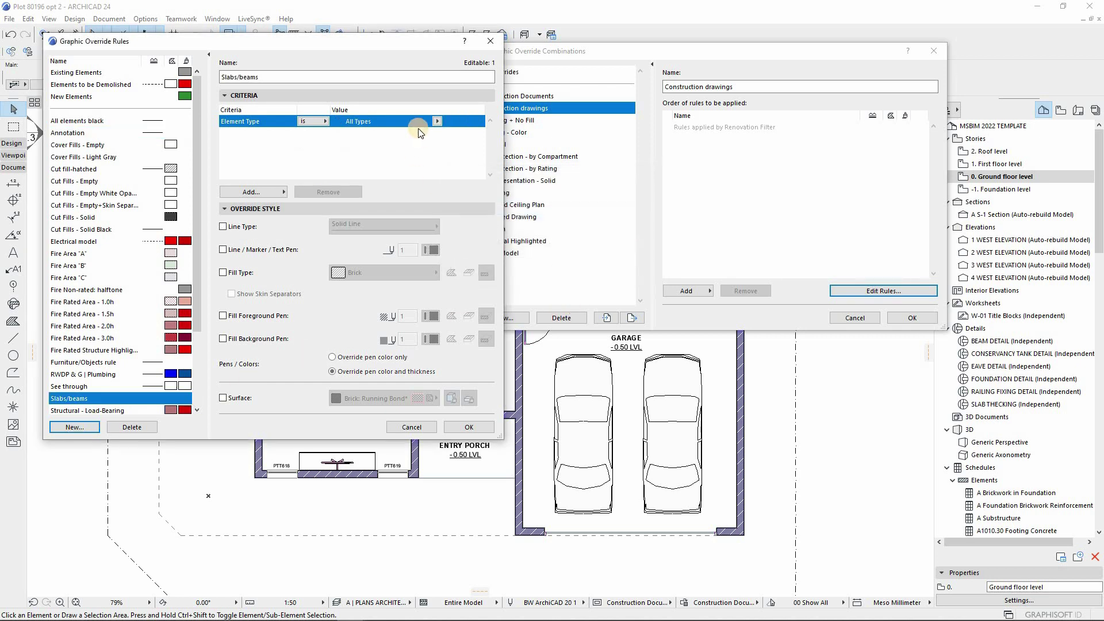
pyautogui.click(438, 121)
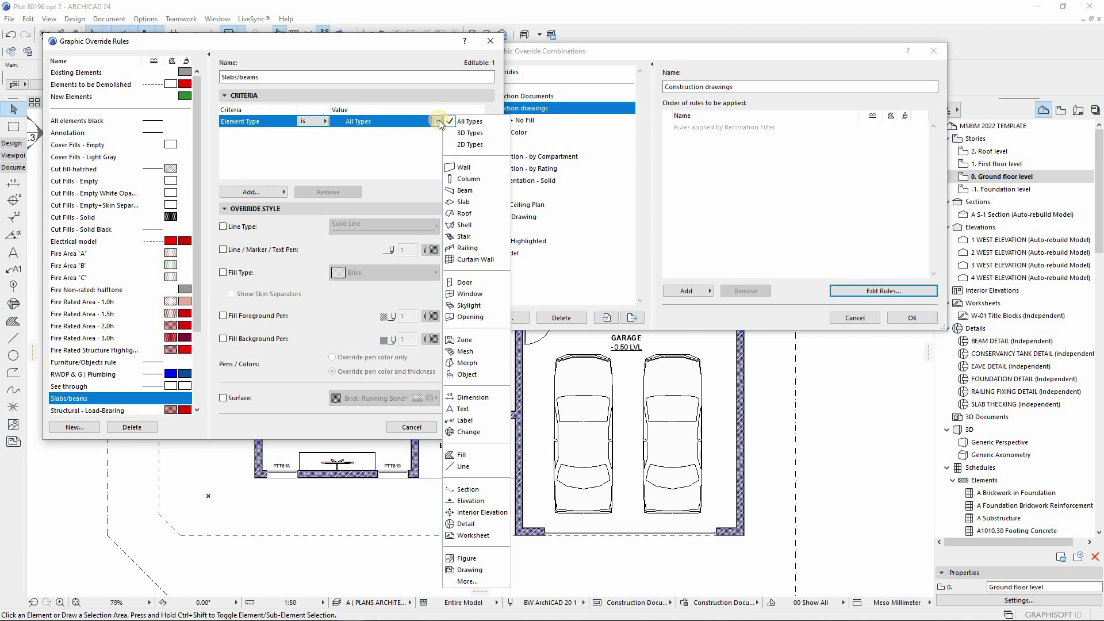
pyautogui.click(462, 202)
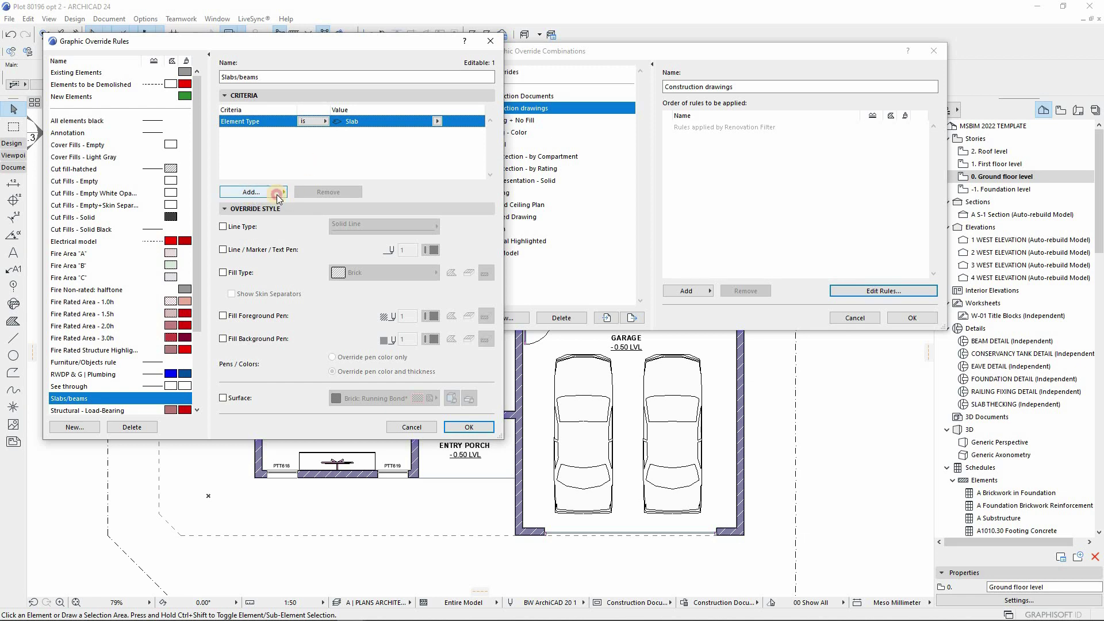
# Add a second element type criterion to the Slabs/beams rule and set it to Beam
pyautogui.click(253, 191)
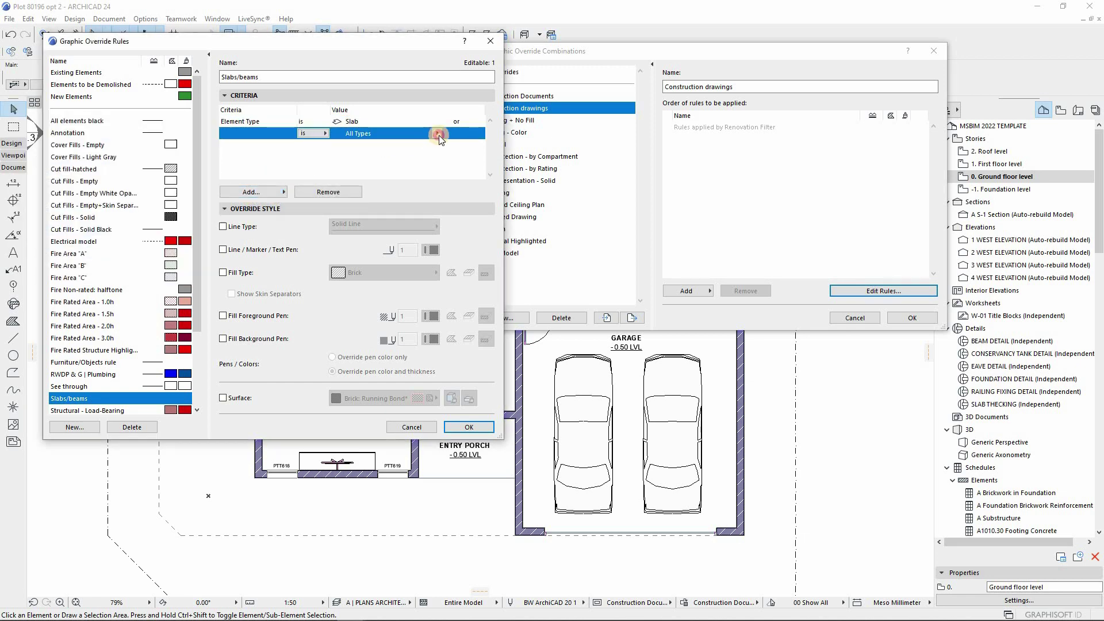
pyautogui.click(438, 133)
pyautogui.click(460, 202)
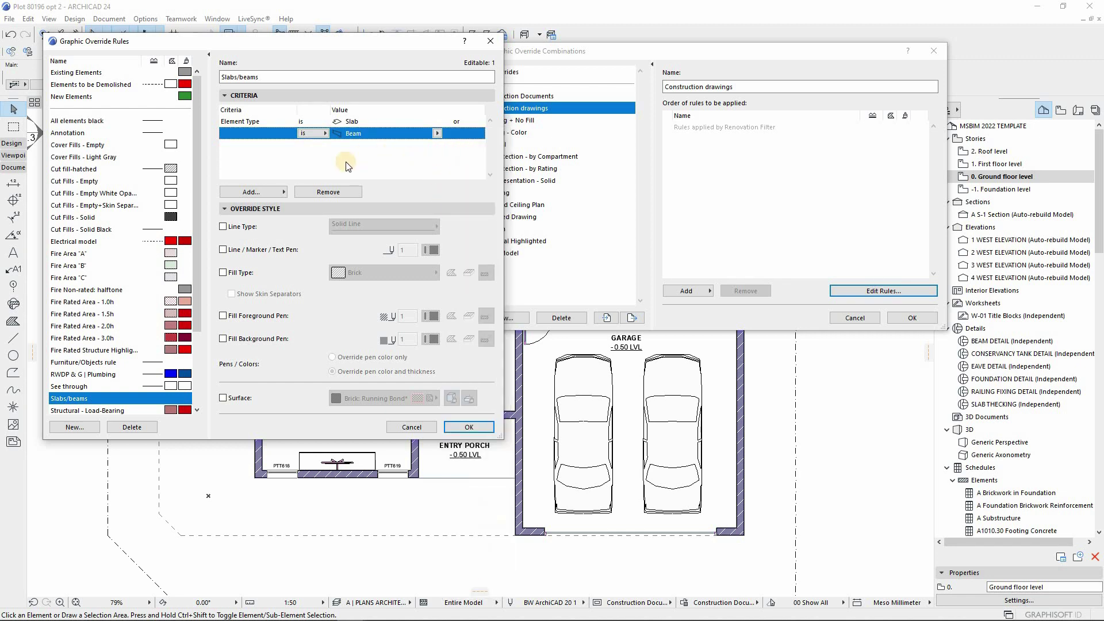
# Override the Slabs/beams rule's line type with Solid Line and its line/marker/text pen with 145
pyautogui.click(223, 227)
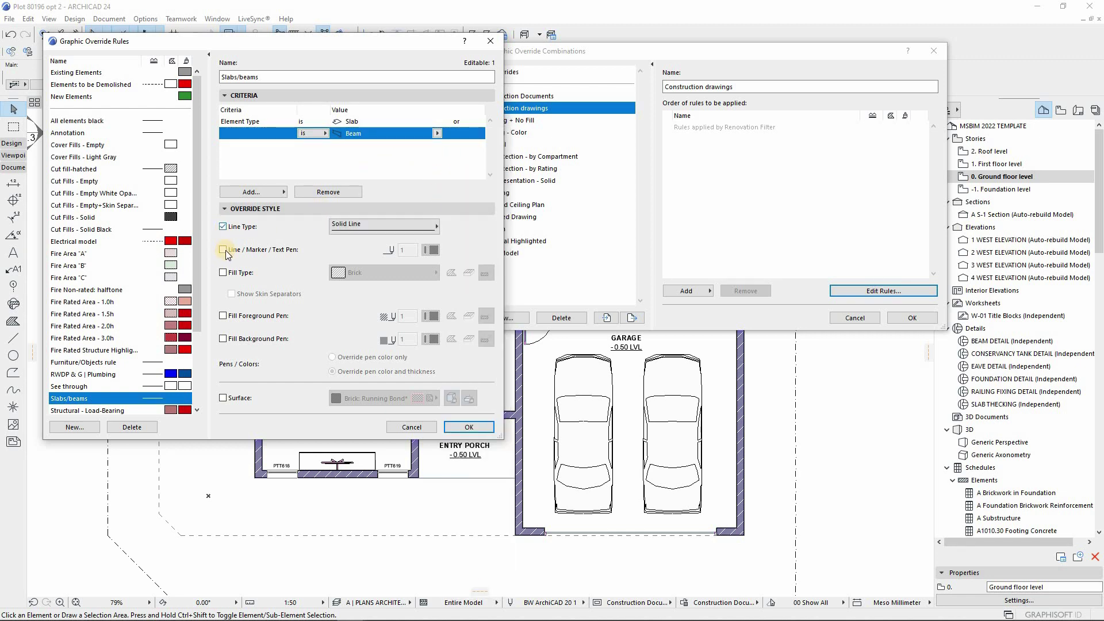
pyautogui.click(223, 250)
pyautogui.click(375, 224)
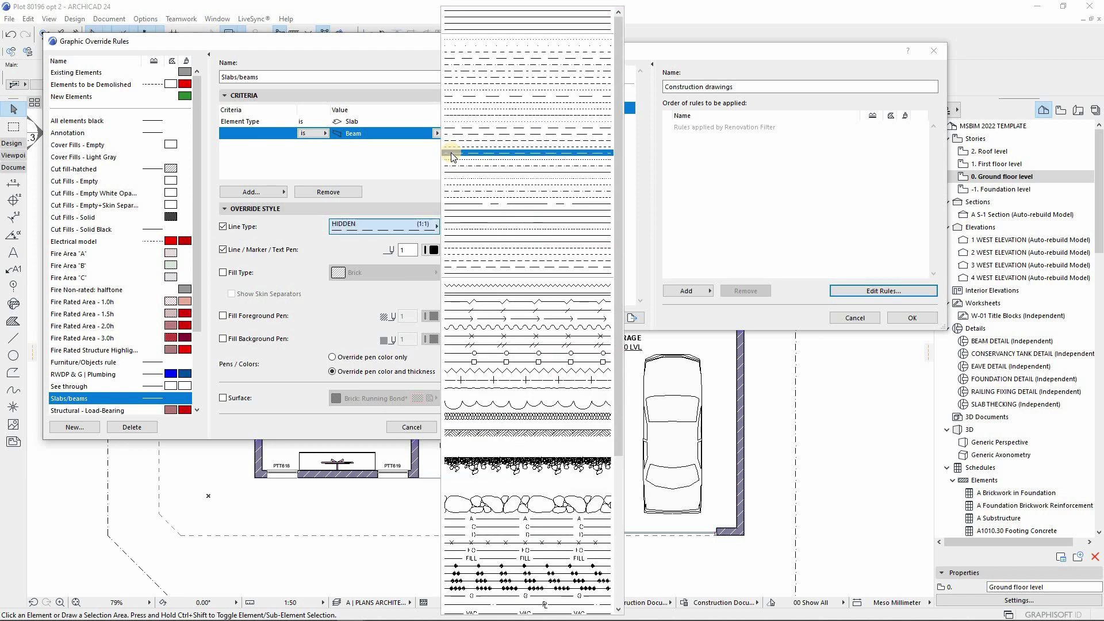
pyautogui.click(371, 226)
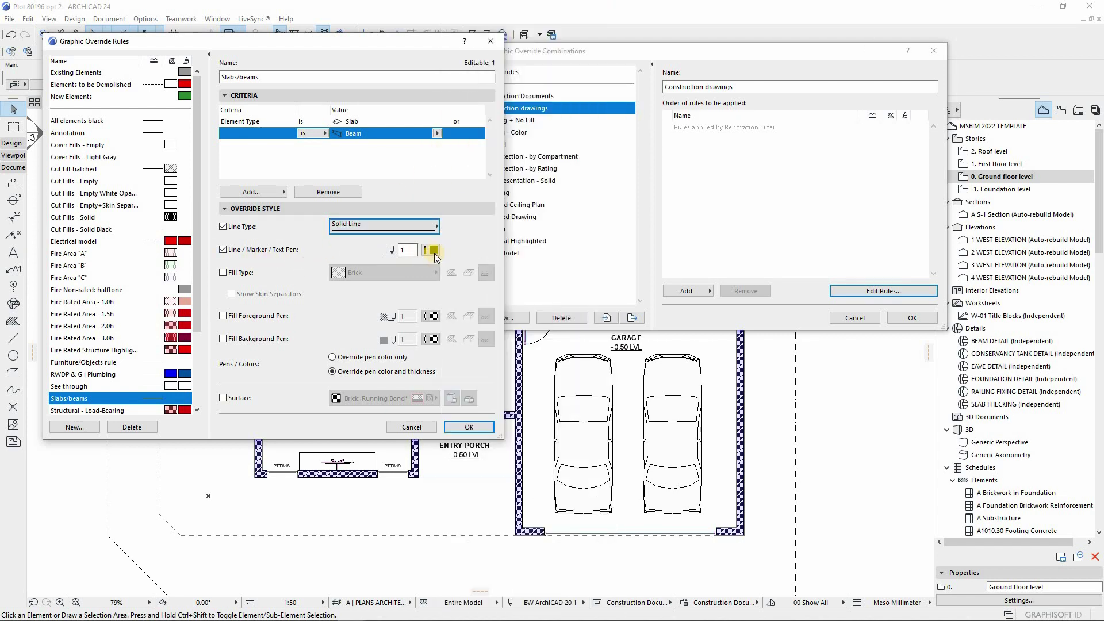
pyautogui.click(434, 253)
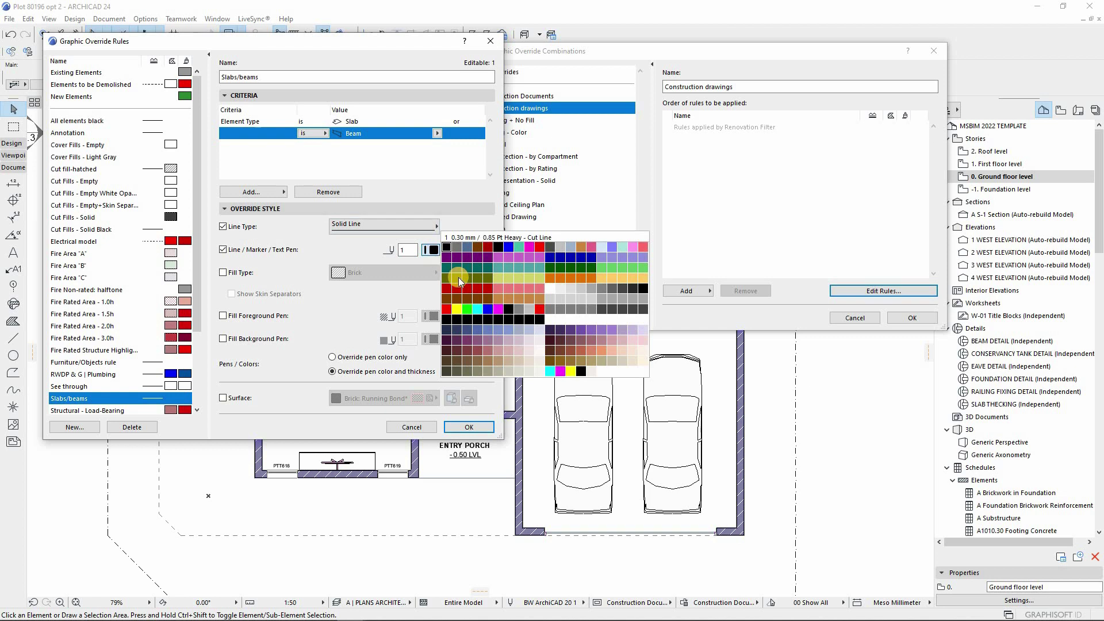
pyautogui.click(479, 319)
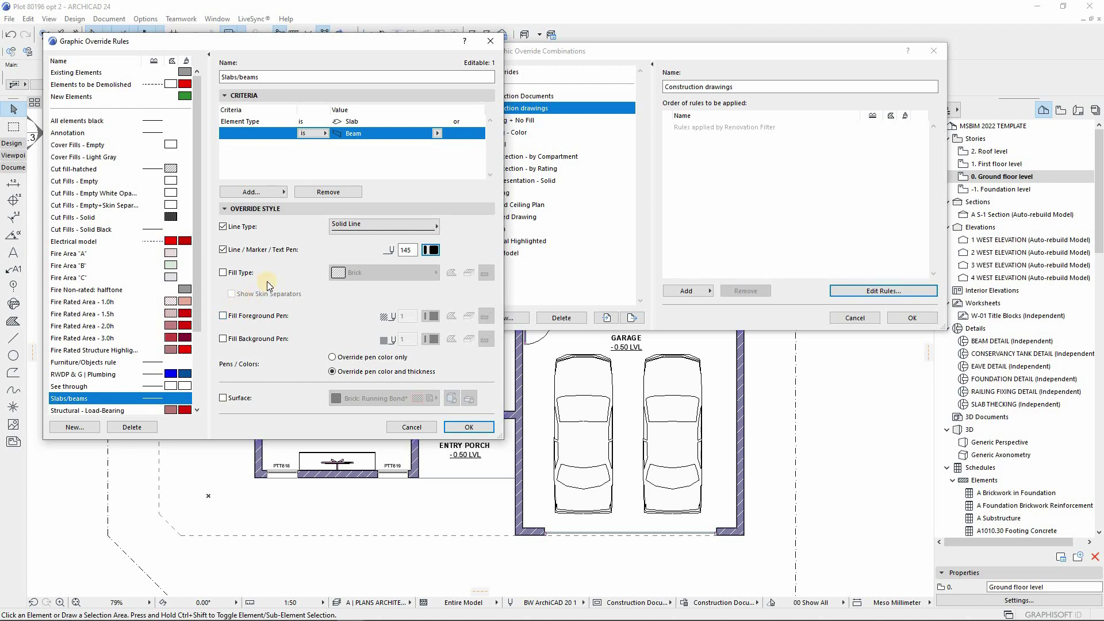
# Override the Slabs/beams rule's fill type with Concrete - Precast
pyautogui.click(223, 273)
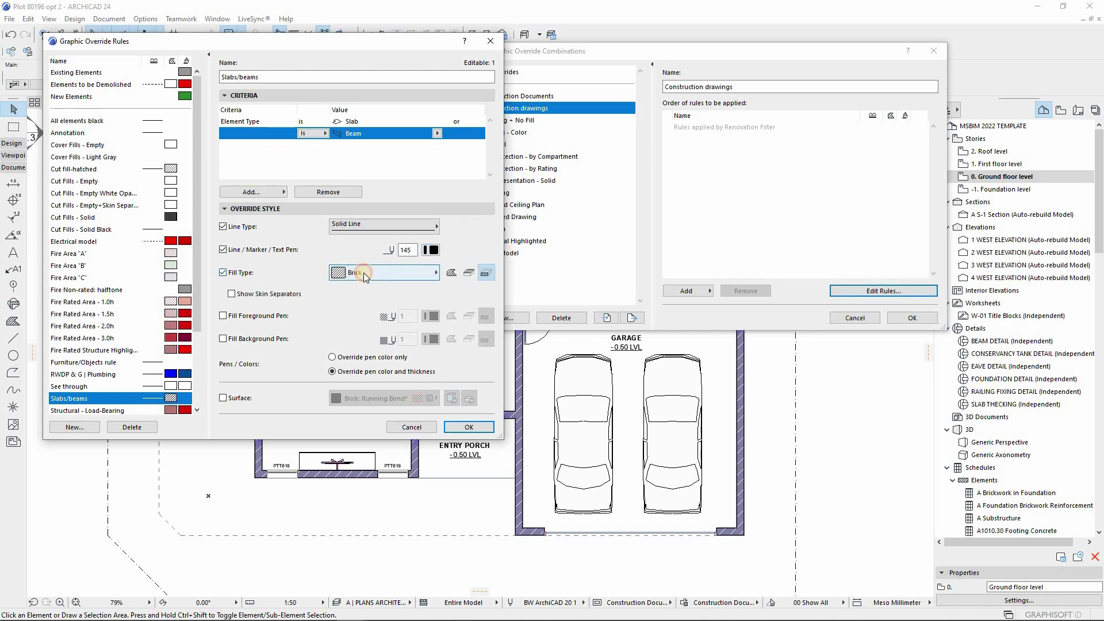
pyautogui.click(363, 273)
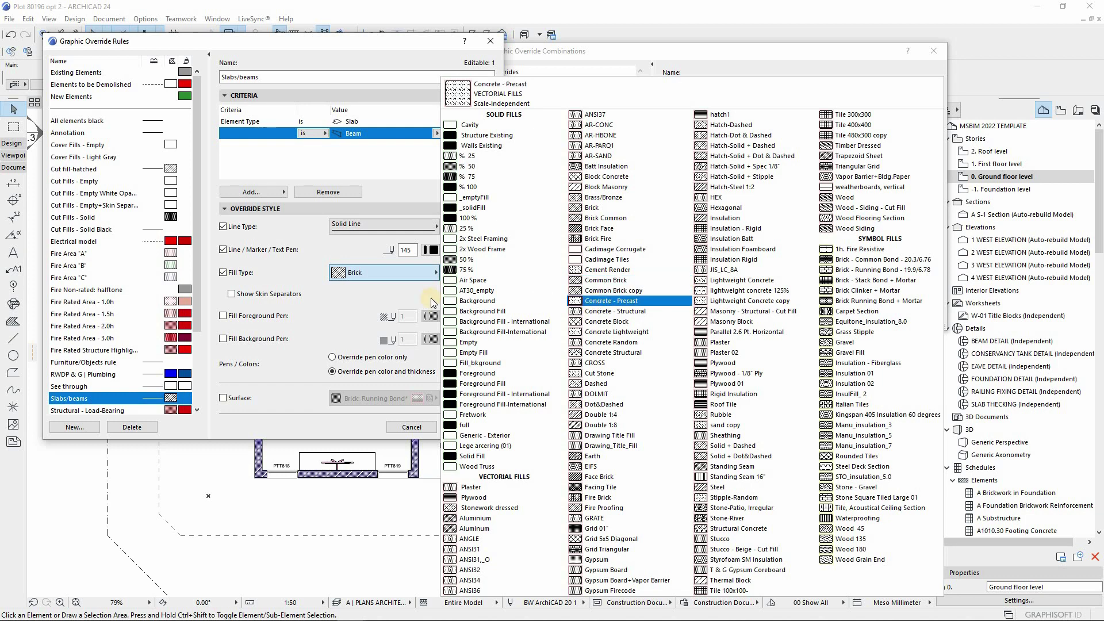
pyautogui.click(595, 302)
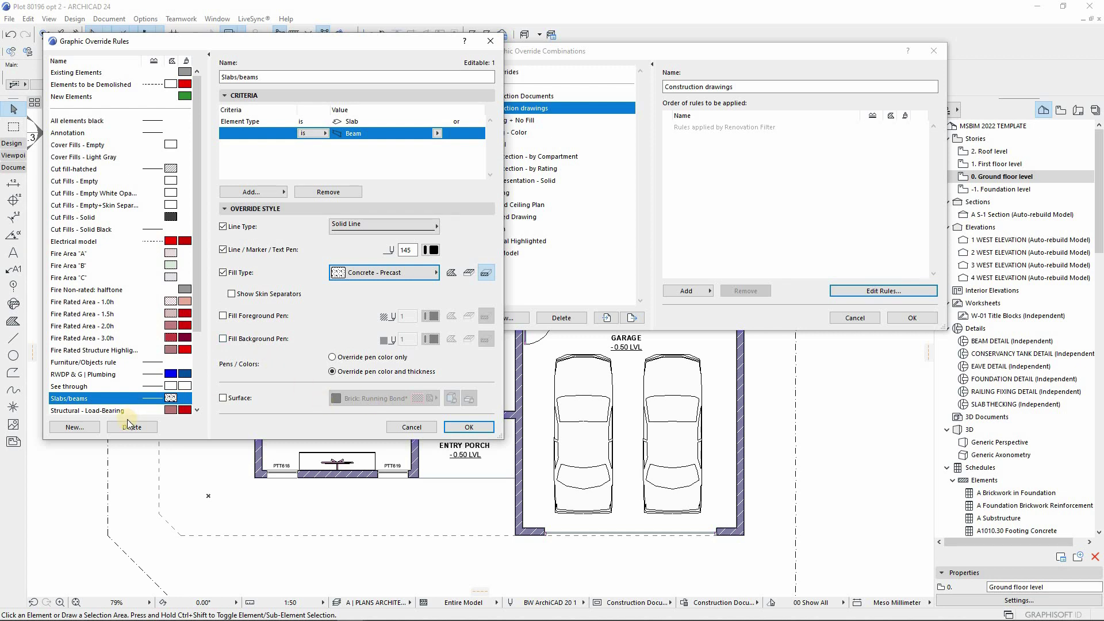
# Create a graphic override rule named "Openings" and set its element type criterion to Door
pyautogui.click(74, 427)
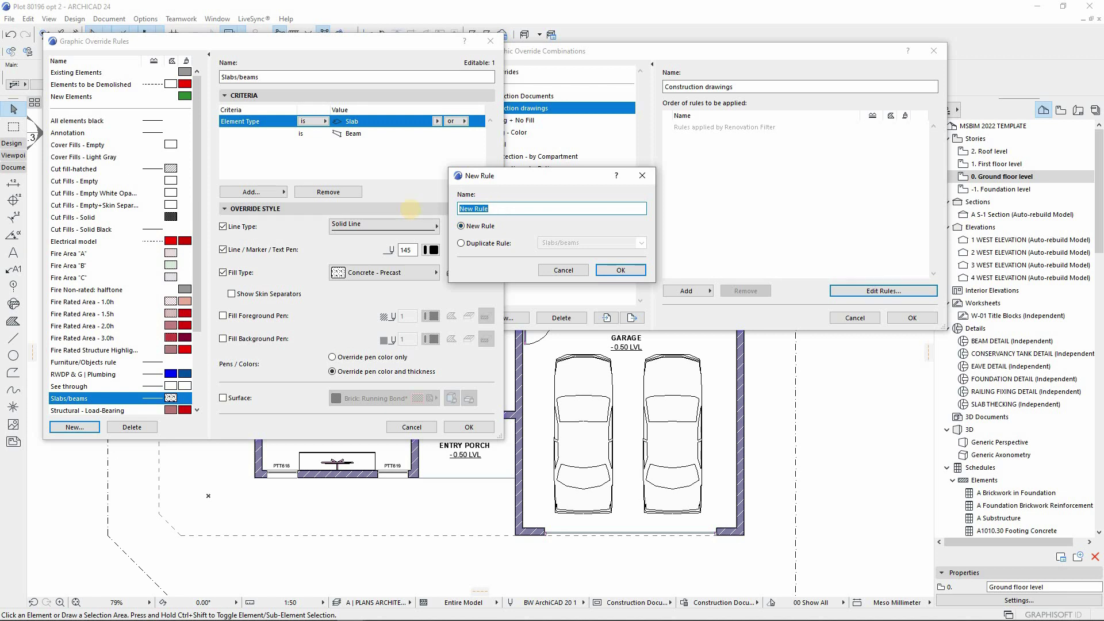
pyautogui.write('on')
pyautogui.press('BackSpace')
pyautogui.press('BackSpace')
pyautogui.press('BackSpace')
pyautogui.write('Openings')
pyautogui.click(609, 273)
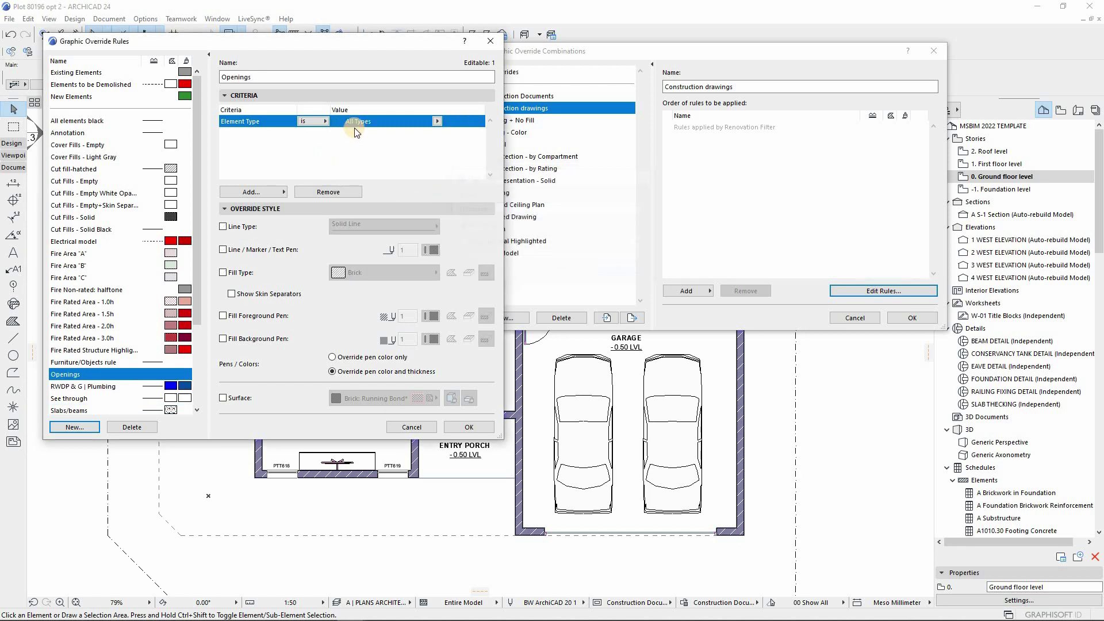
pyautogui.click(436, 121)
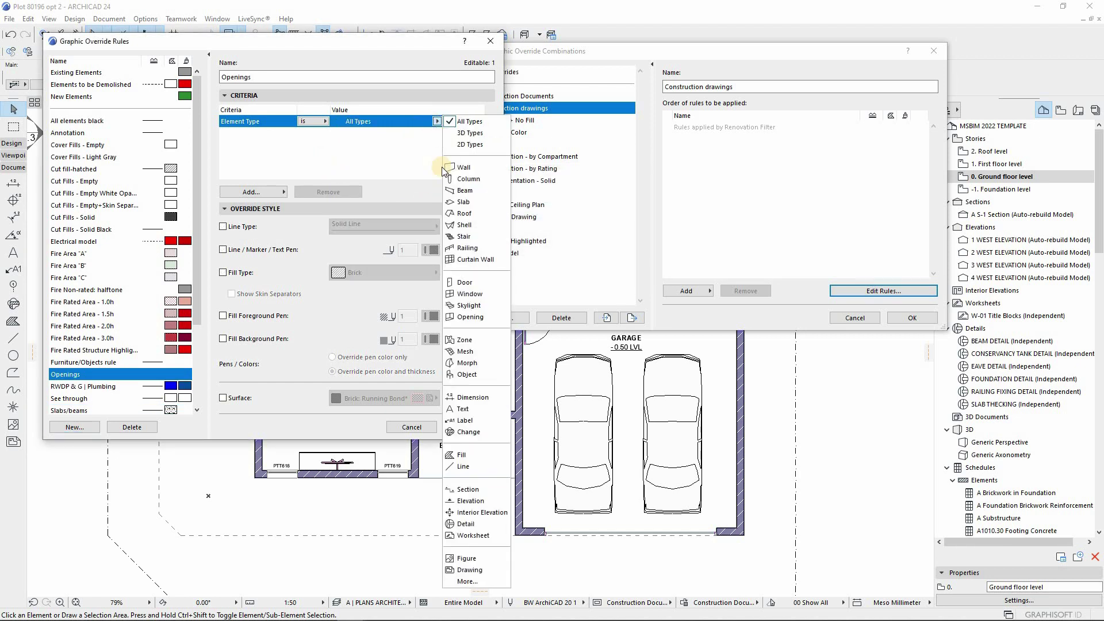
pyautogui.click(465, 282)
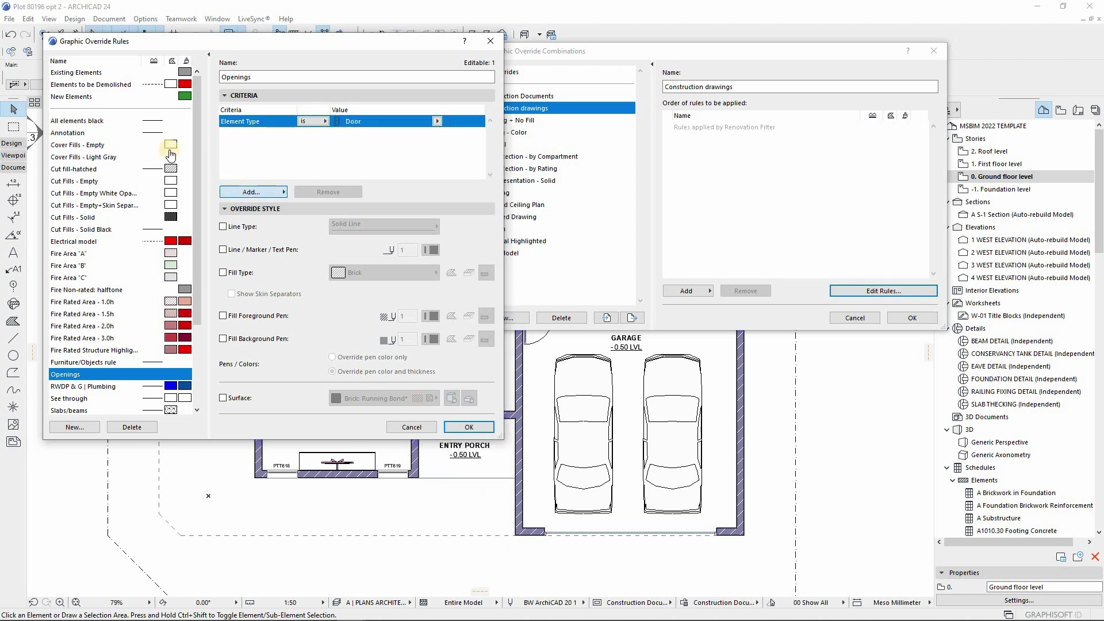
# Add a second element type criterion to the Openings rule and set it to Window
pyautogui.click(106, 141)
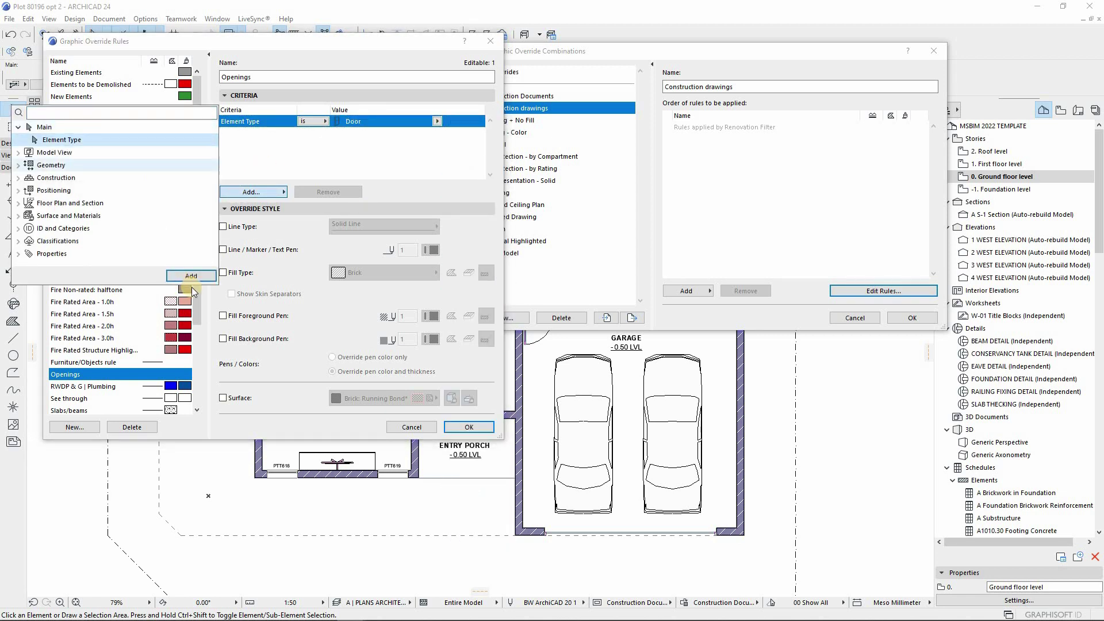
pyautogui.click(191, 276)
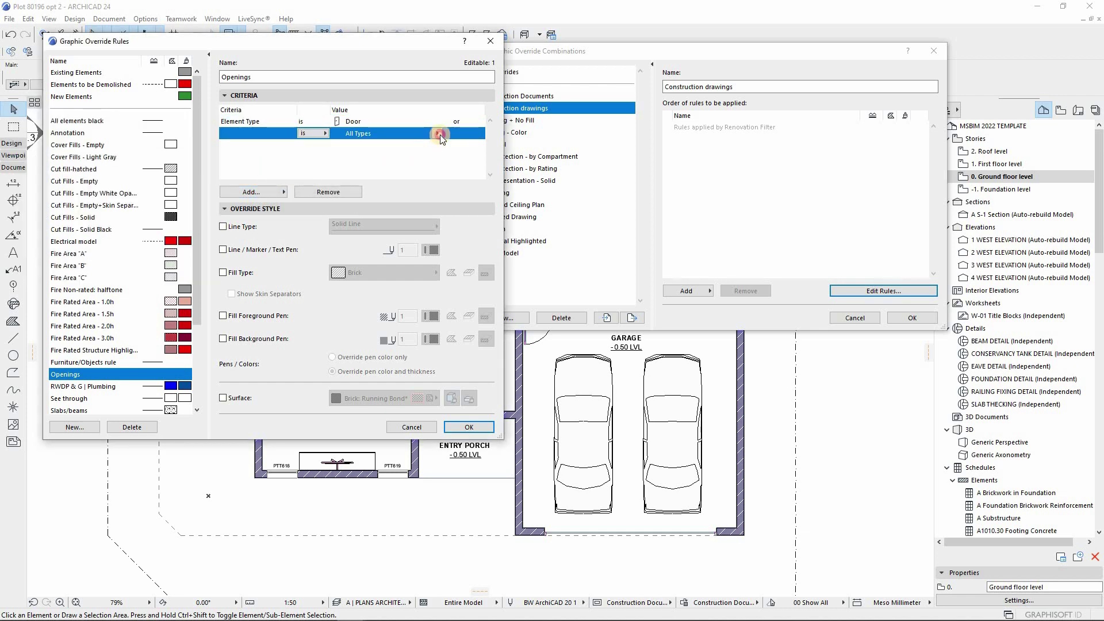
pyautogui.click(440, 135)
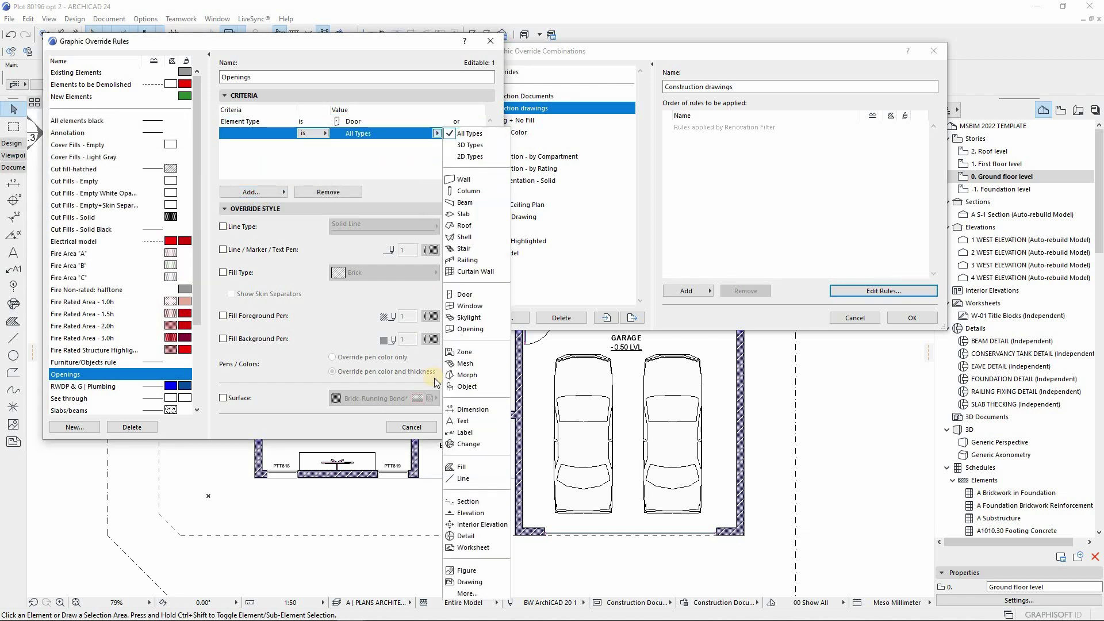
pyautogui.click(469, 306)
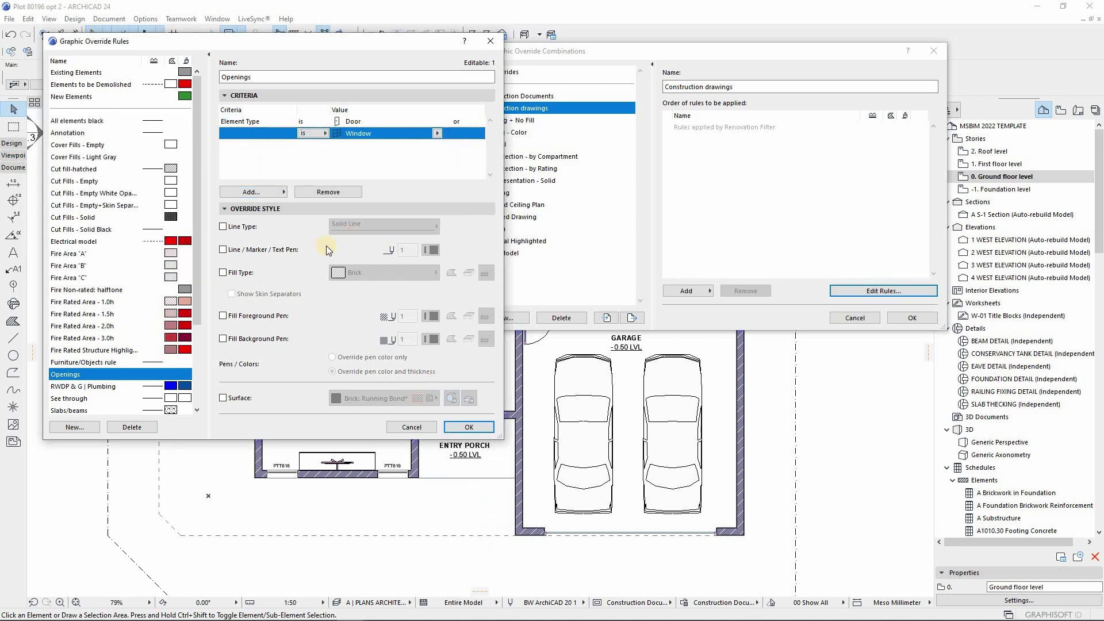
# Override the Openings rule's style with Solid Line and line/marker/text pen 142
pyautogui.click(224, 226)
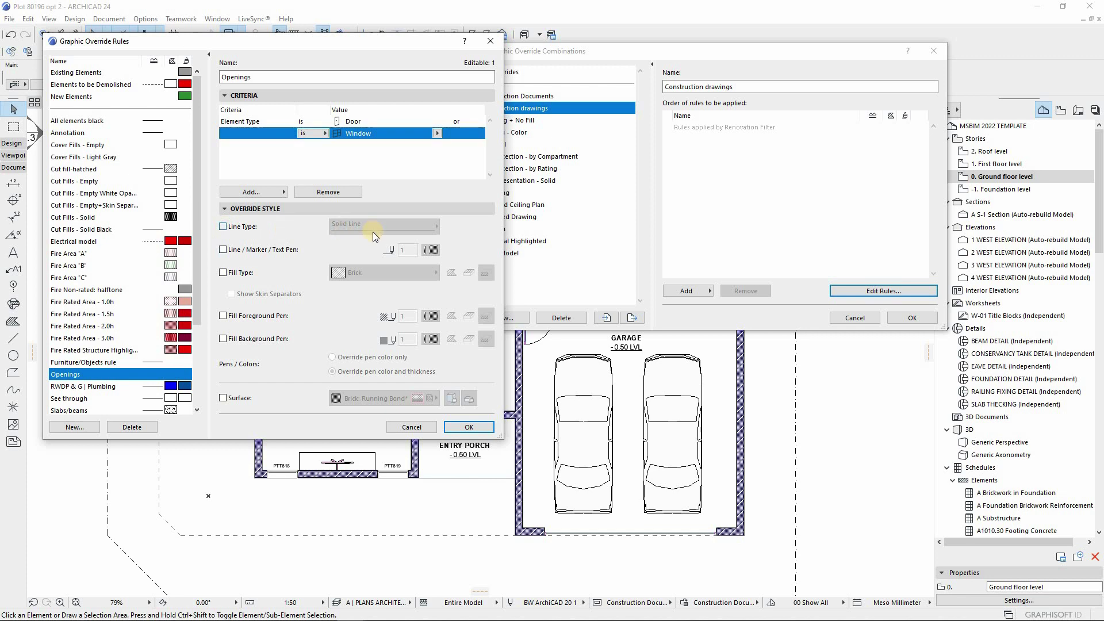
pyautogui.click(223, 249)
pyautogui.click(432, 249)
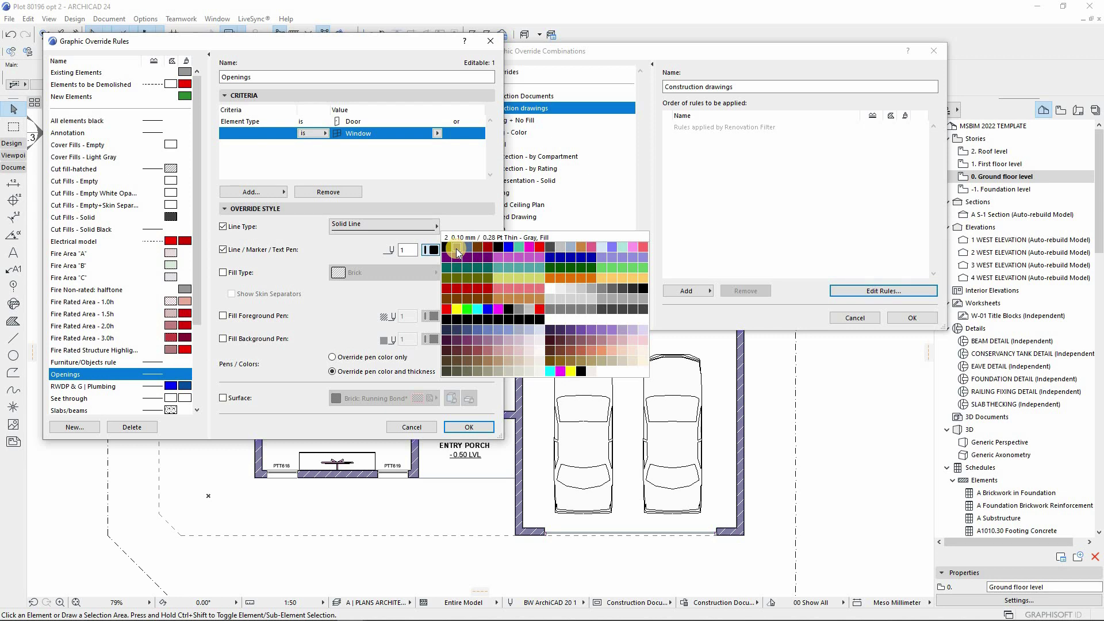
pyautogui.click(320, 275)
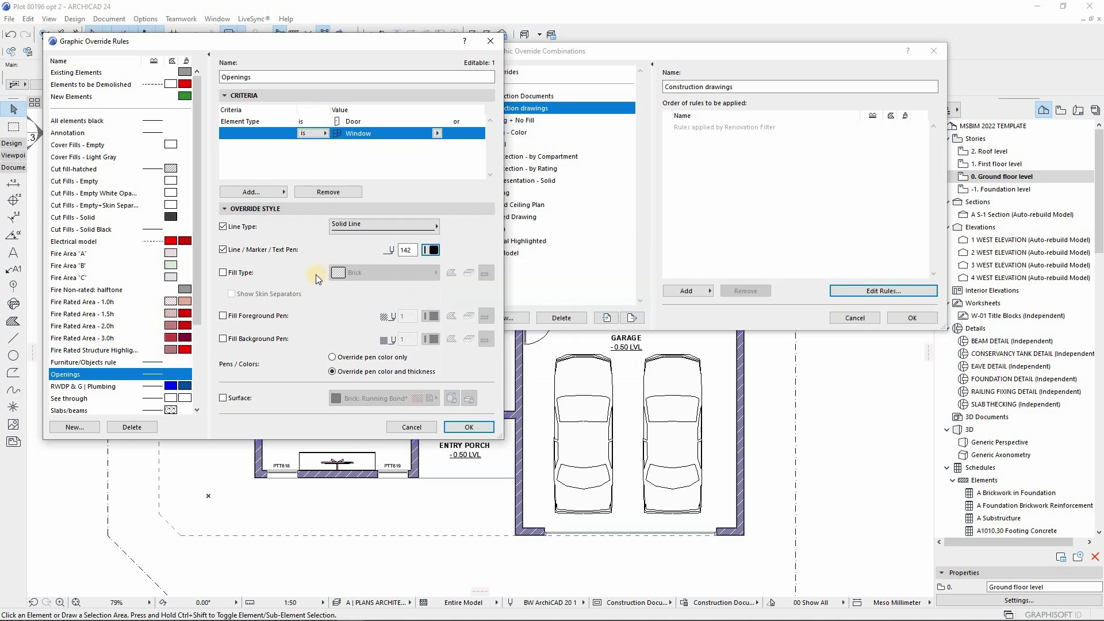
# Override the Openings rule's fill type with _emptyFill and its fill foreground and background pens with pen 1 for drafting, cover and cut fills
pyautogui.click(223, 273)
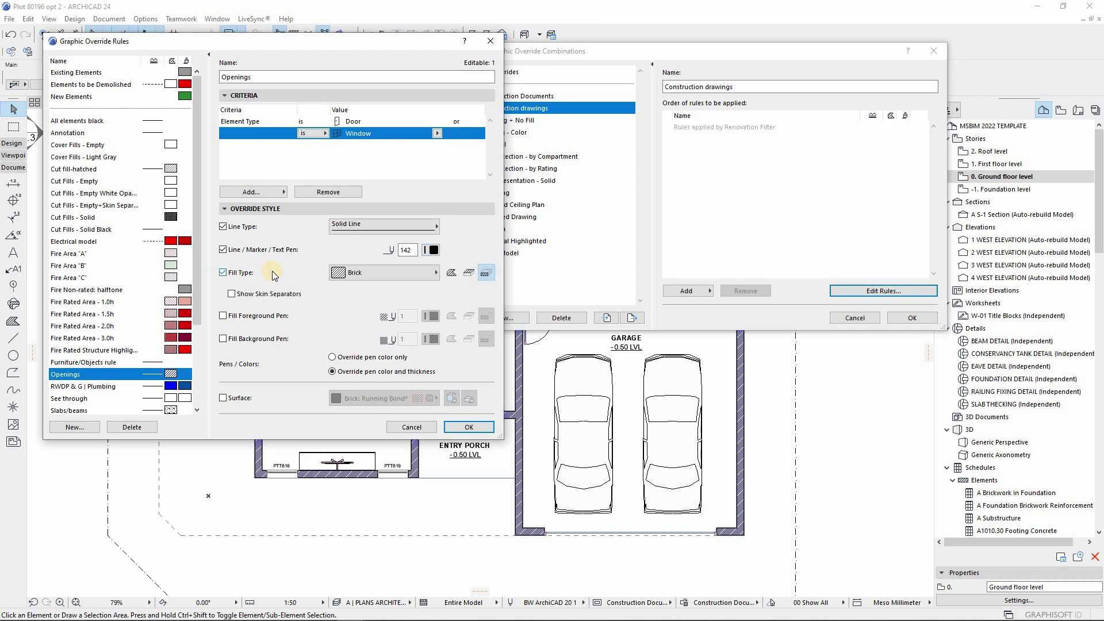
pyautogui.click(398, 271)
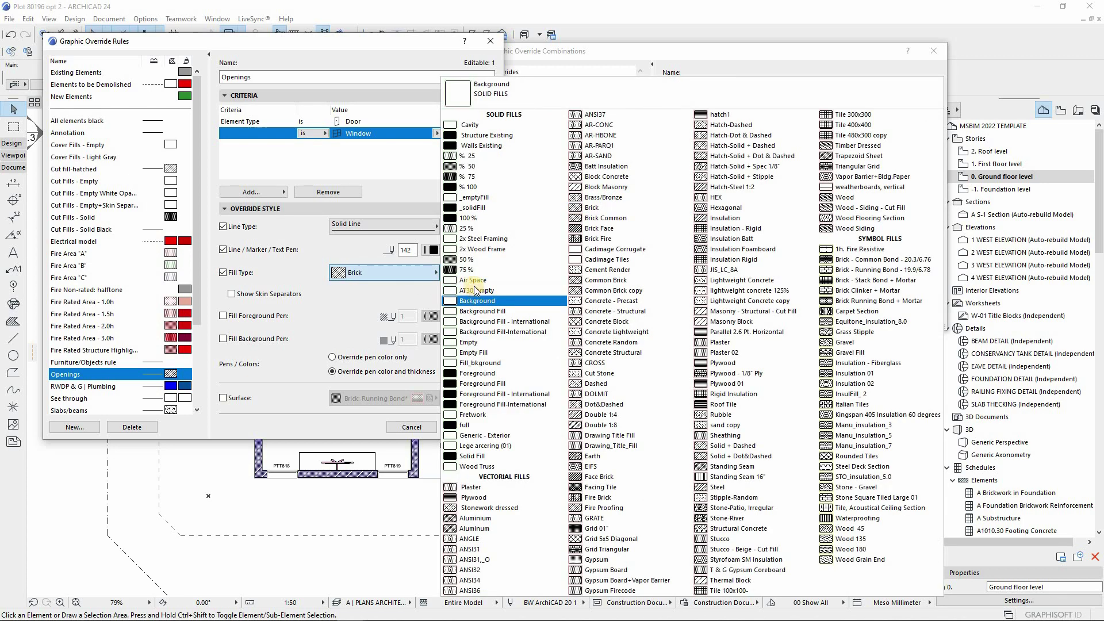
pyautogui.click(222, 316)
pyautogui.click(223, 339)
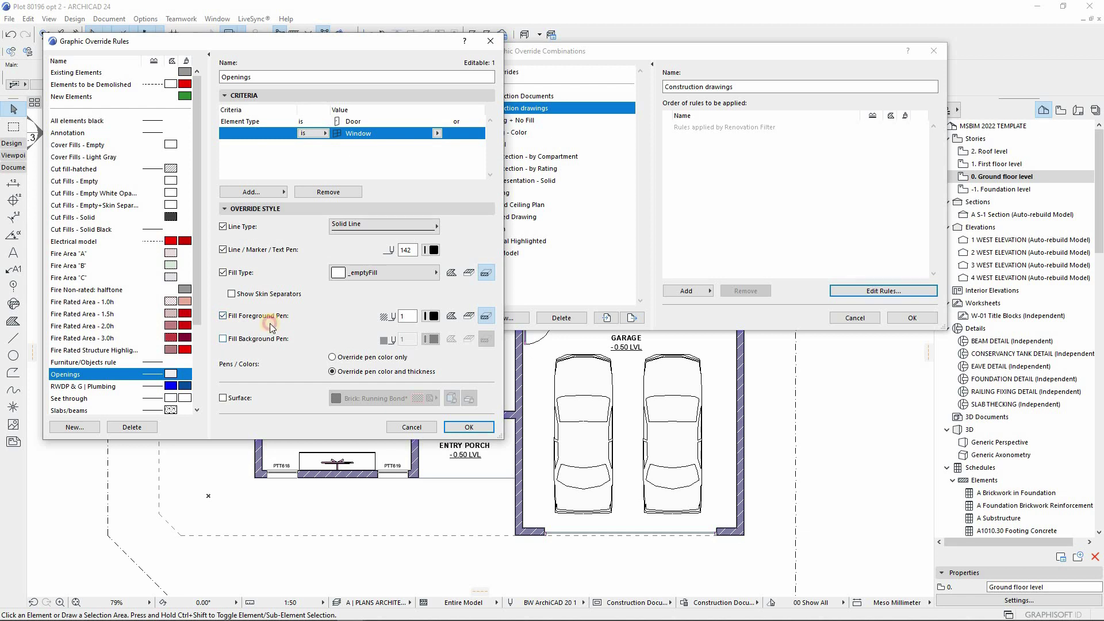
pyautogui.click(468, 317)
pyautogui.click(451, 316)
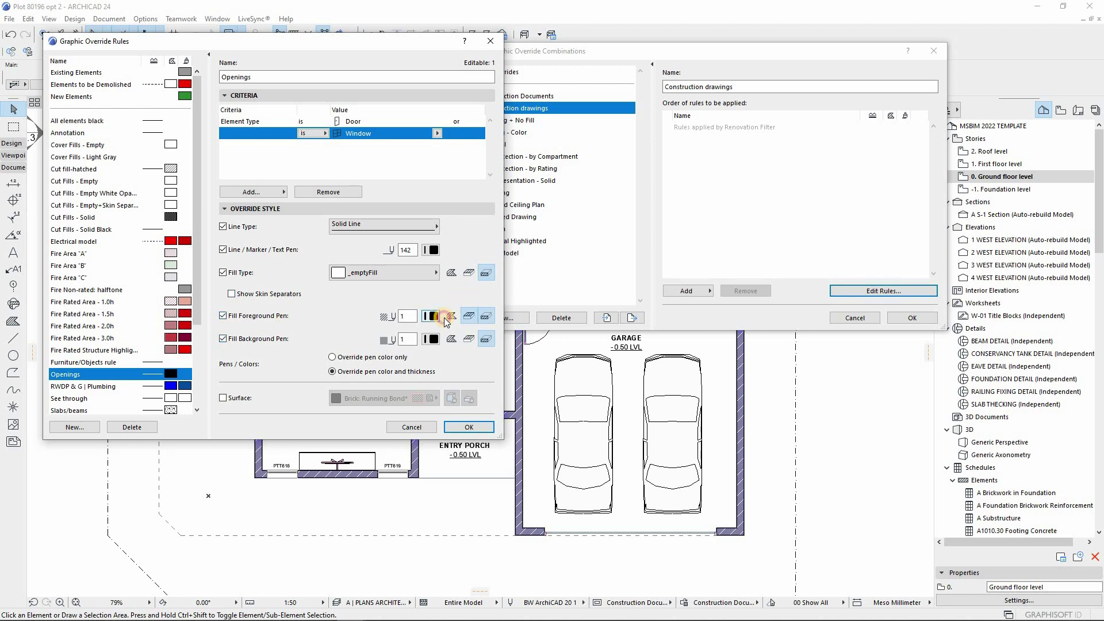
pyautogui.click(469, 339)
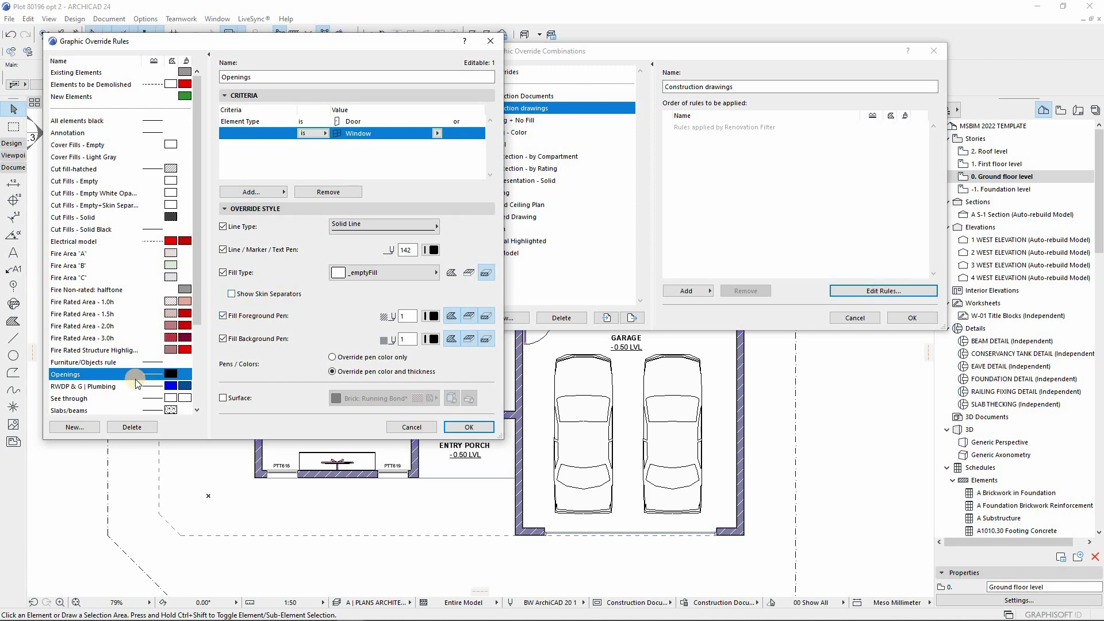
# Create a new graphic override rule named "Elevation/ Section Markers"
pyautogui.click(64, 427)
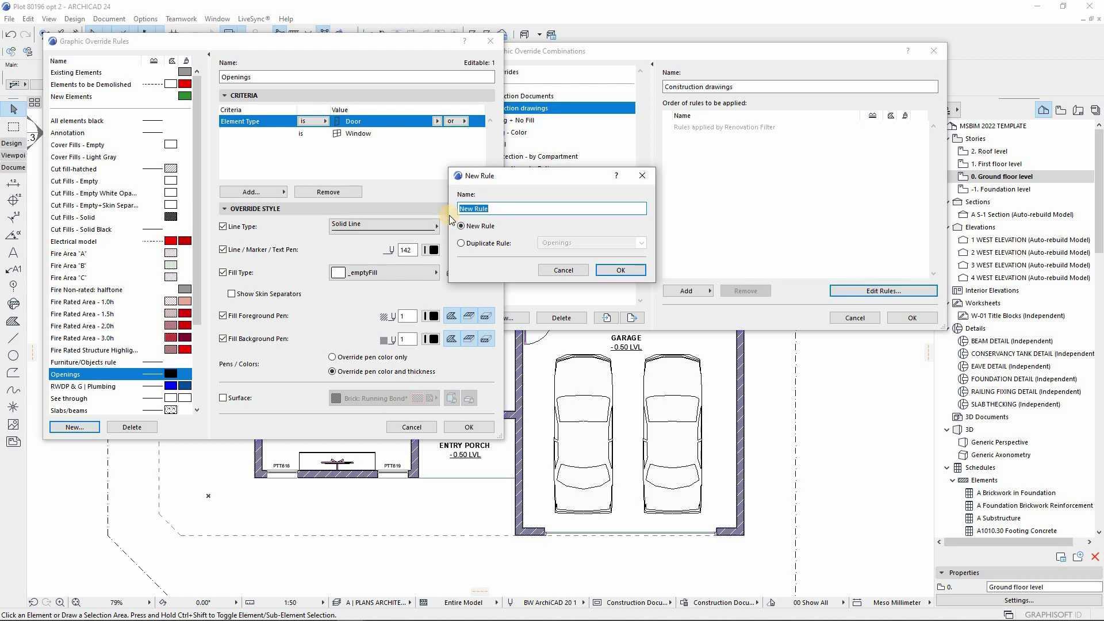
pyautogui.write('Elevation Markers')
pyautogui.click(490, 209)
pyautogui.write('s')
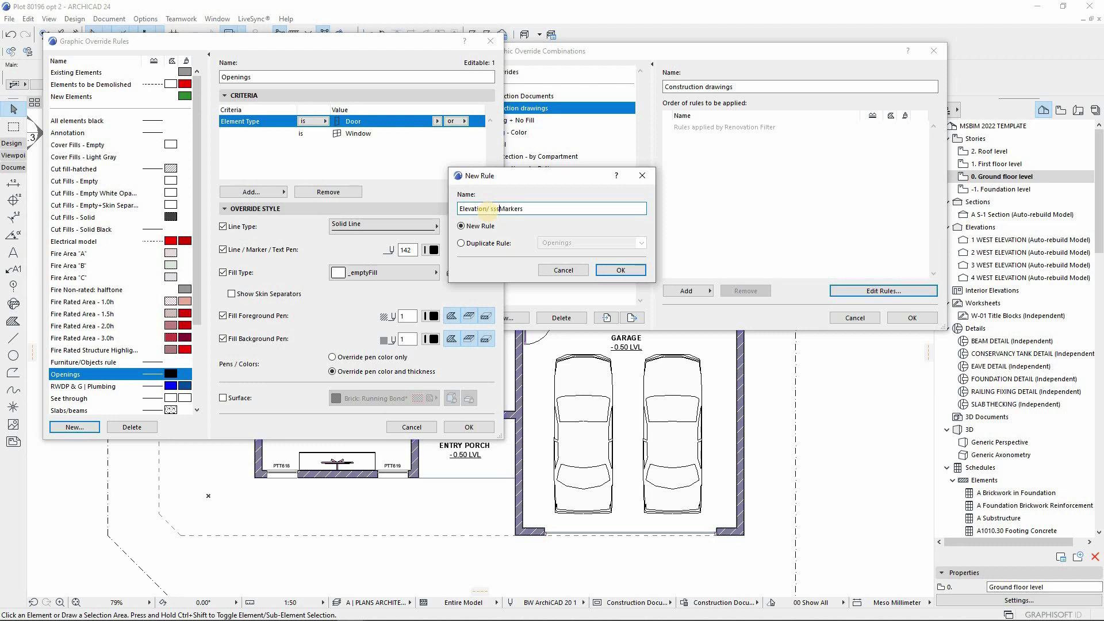
pyautogui.write('ssSection')
pyautogui.moveTo(498, 209); pyautogui.dragTo(491, 209)
pyautogui.press('BackSpace')
pyautogui.click(620, 270)
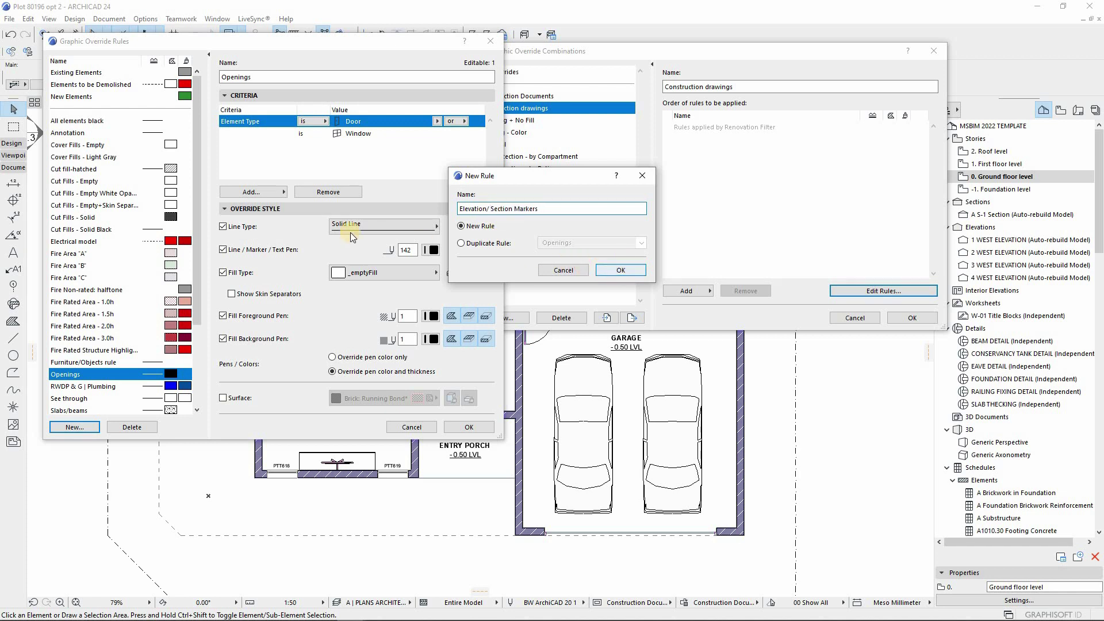
# Set the Elevation/ Section Markers rule's criteria to element type Section or Elevation
pyautogui.click(436, 121)
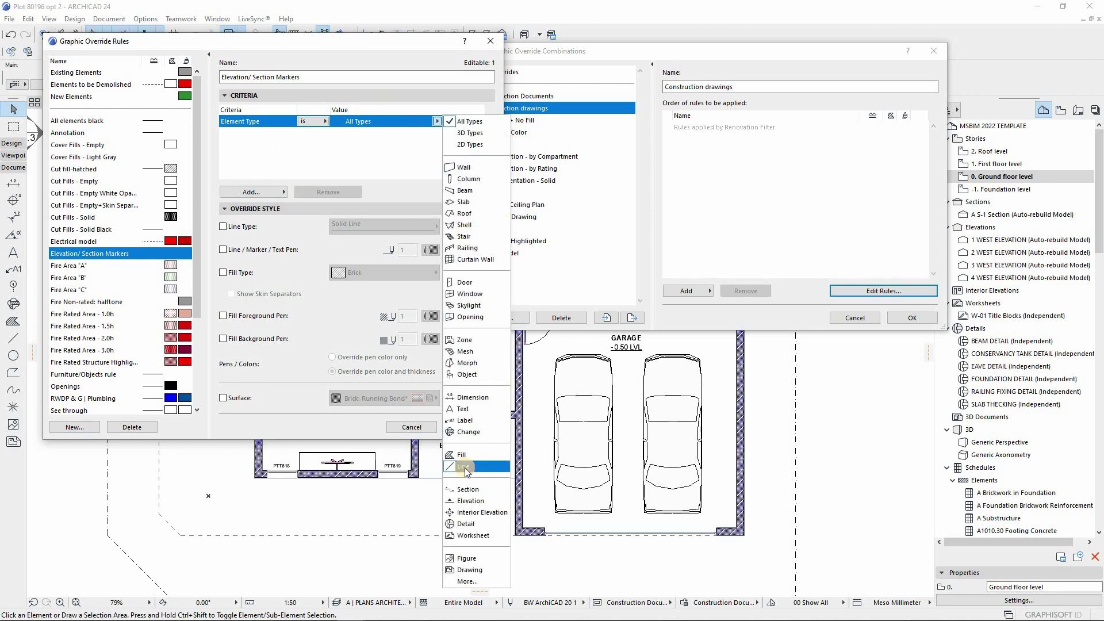
pyautogui.click(467, 489)
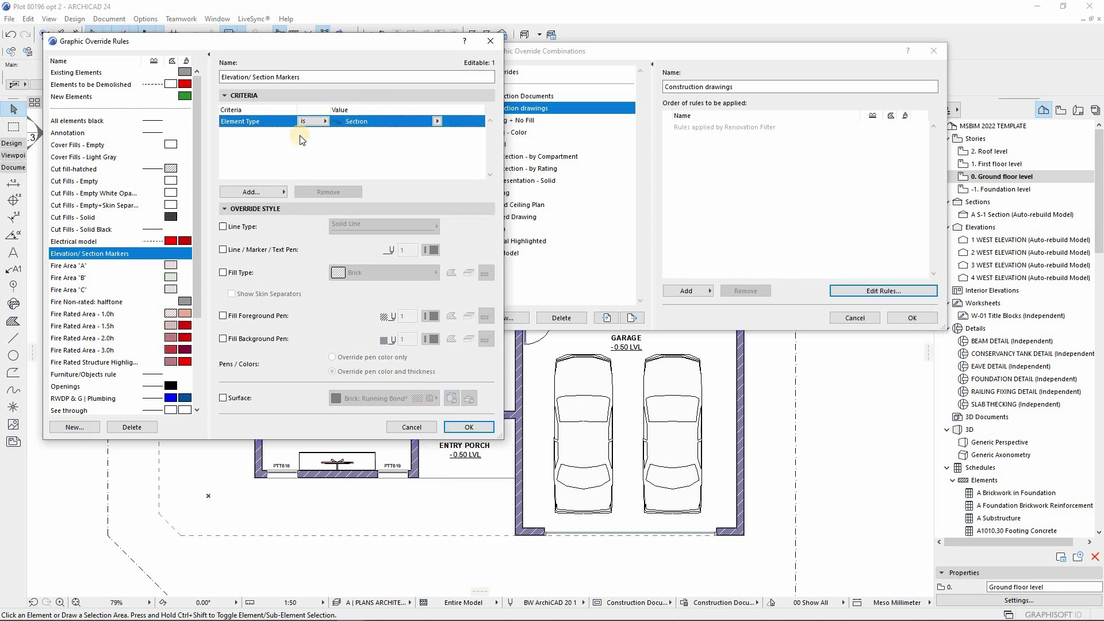
pyautogui.click(271, 191)
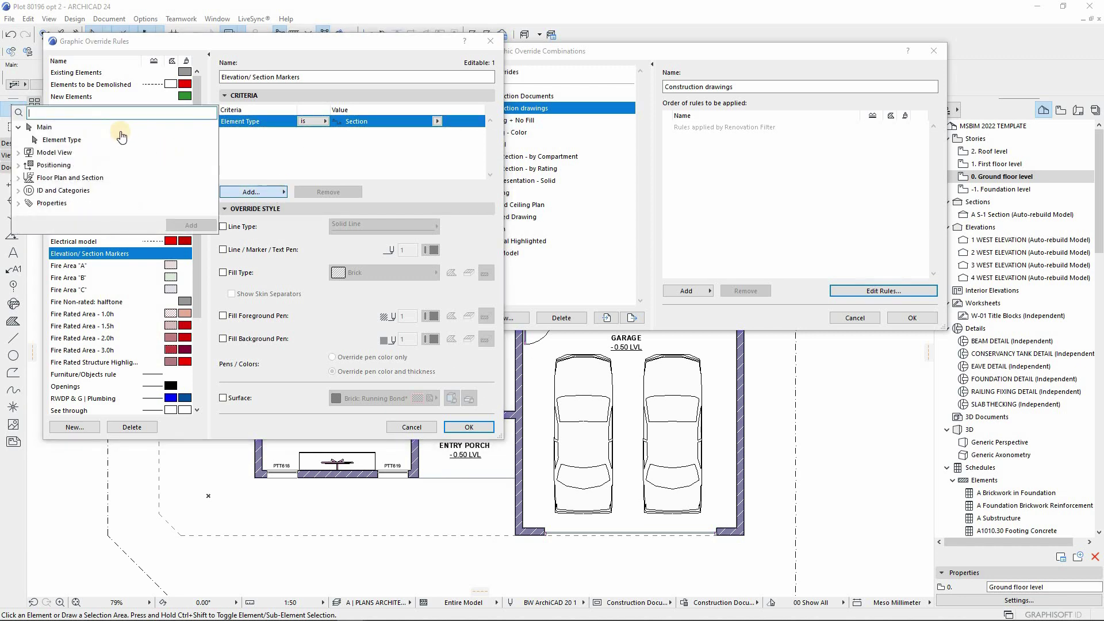
pyautogui.click(187, 225)
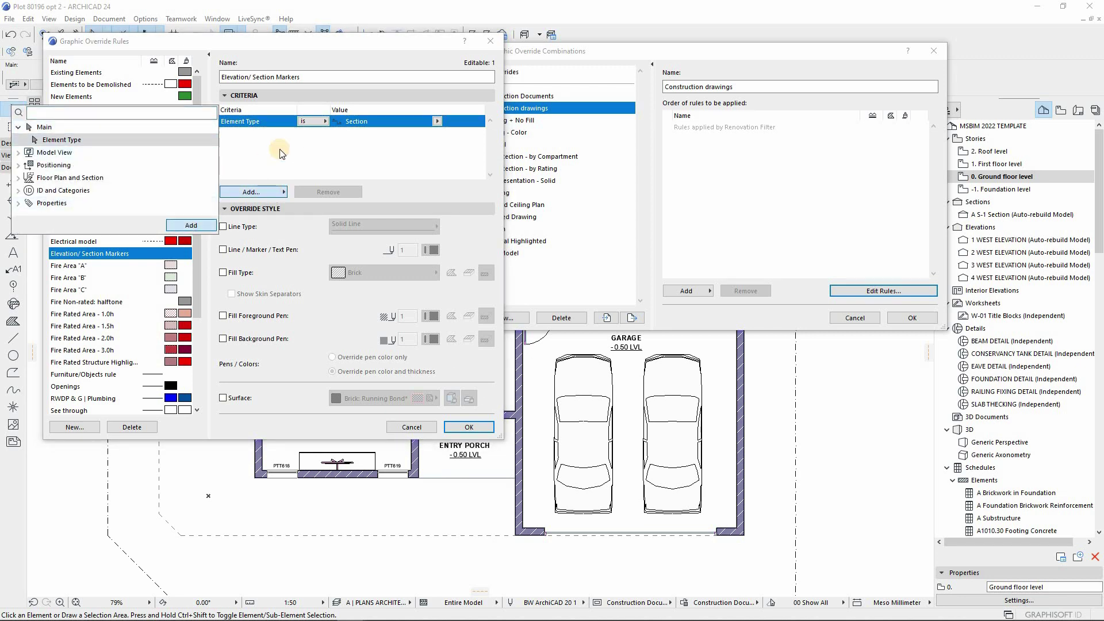
pyautogui.click(436, 133)
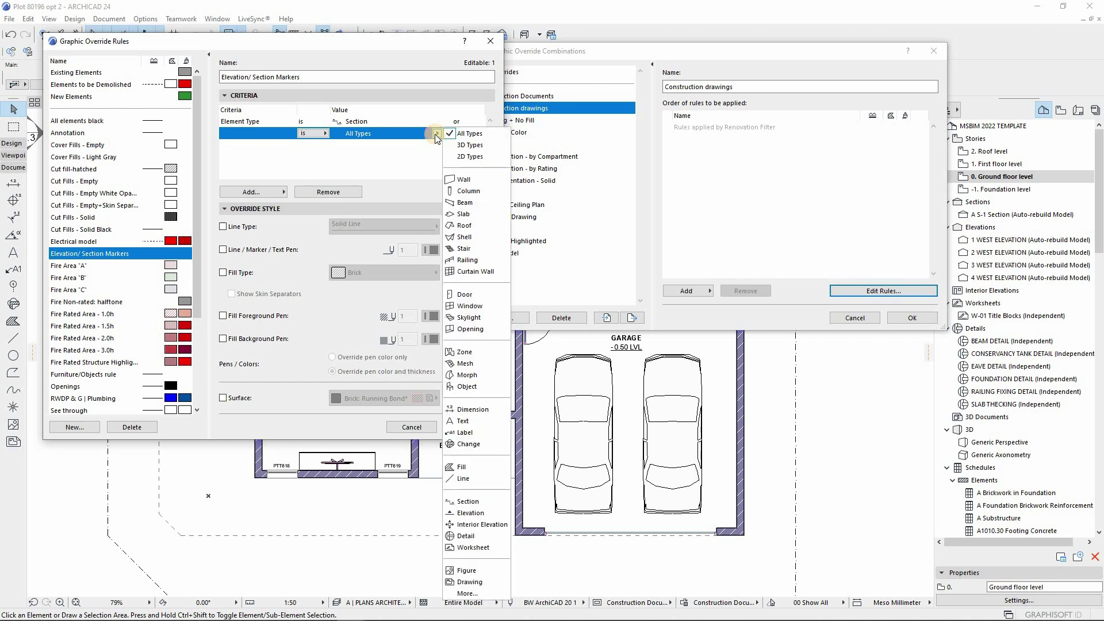
pyautogui.click(482, 508)
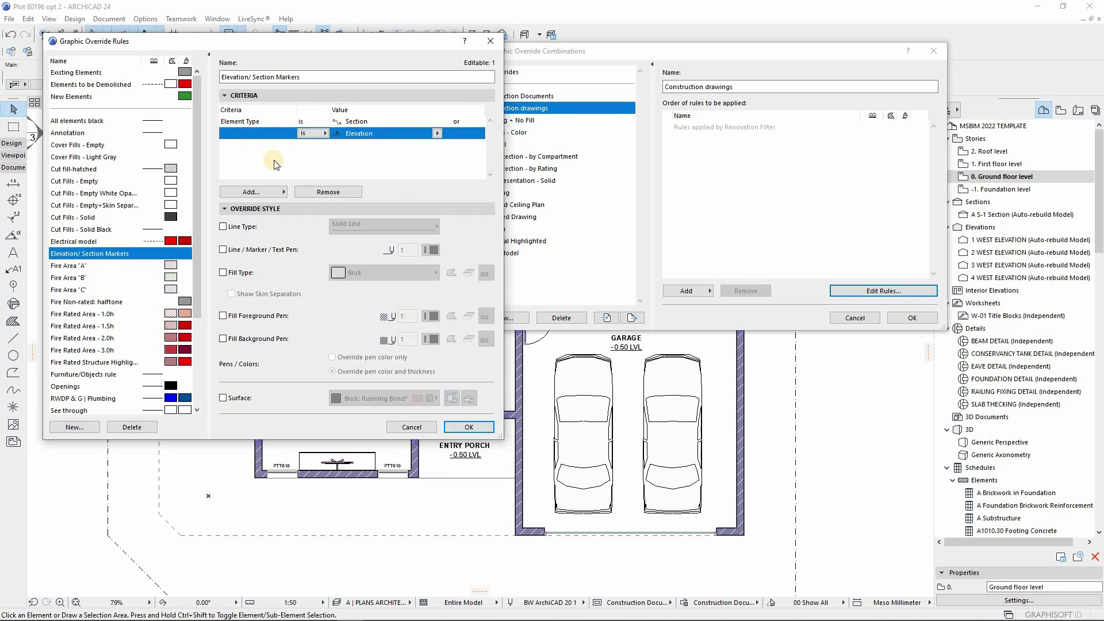
# Override the Elevation/ Section Markers rule's line type with Dashed and its line/marker/text pen with pen 2
pyautogui.click(223, 226)
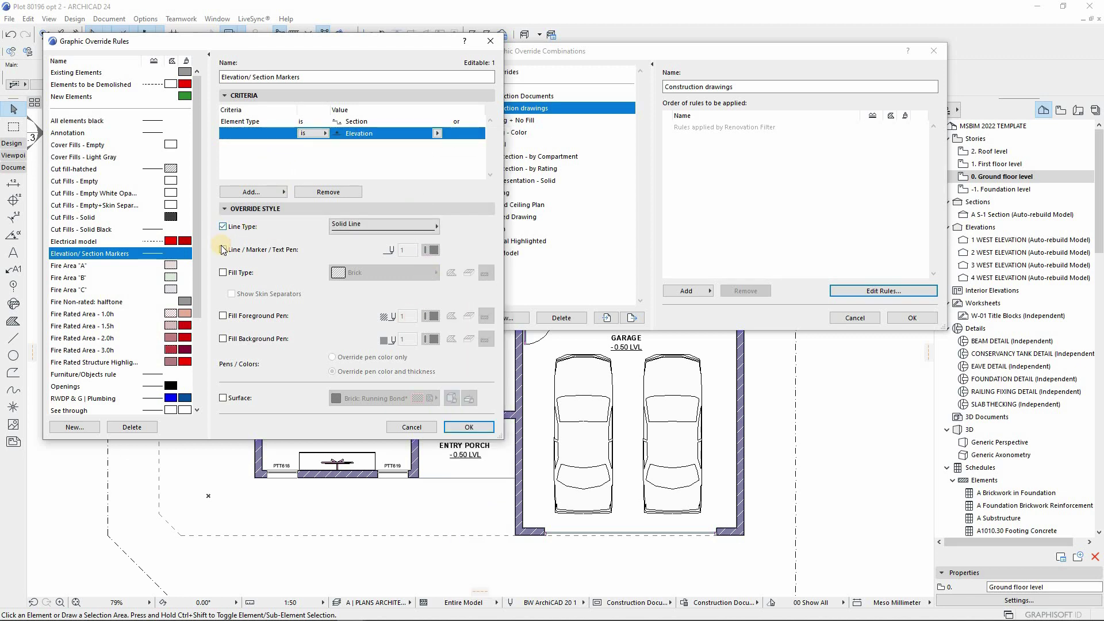
pyautogui.click(377, 226)
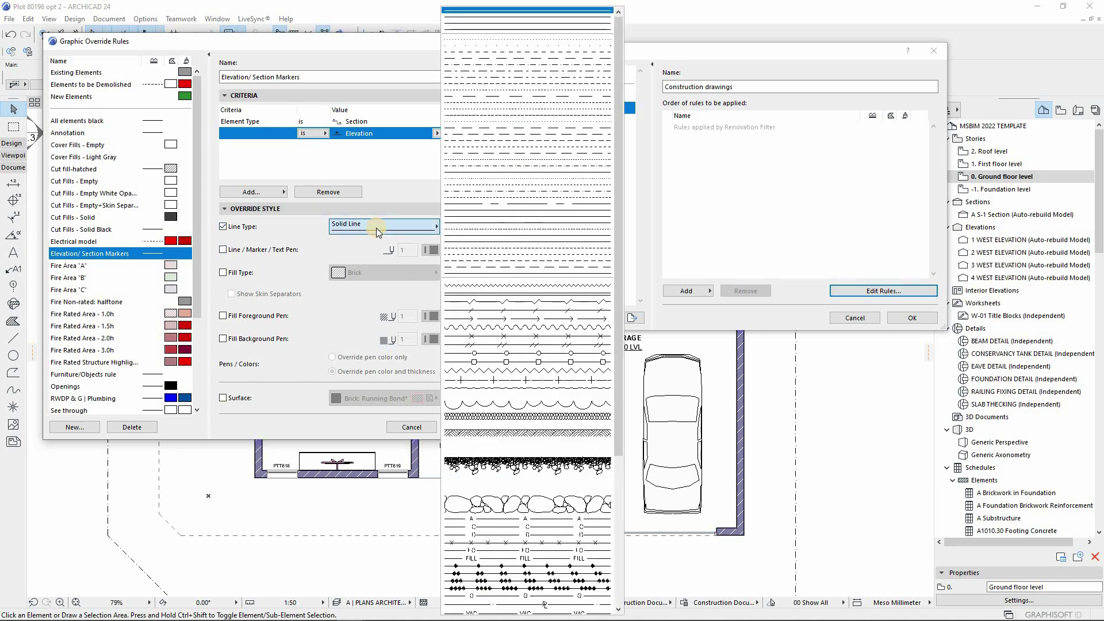
pyautogui.click(495, 53)
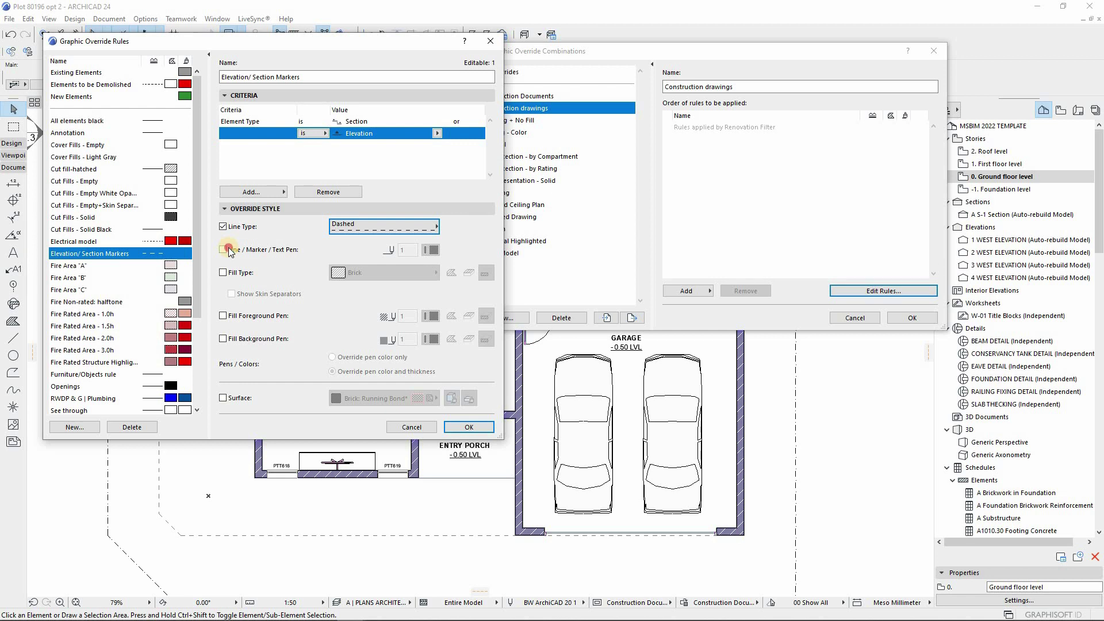
pyautogui.click(236, 251)
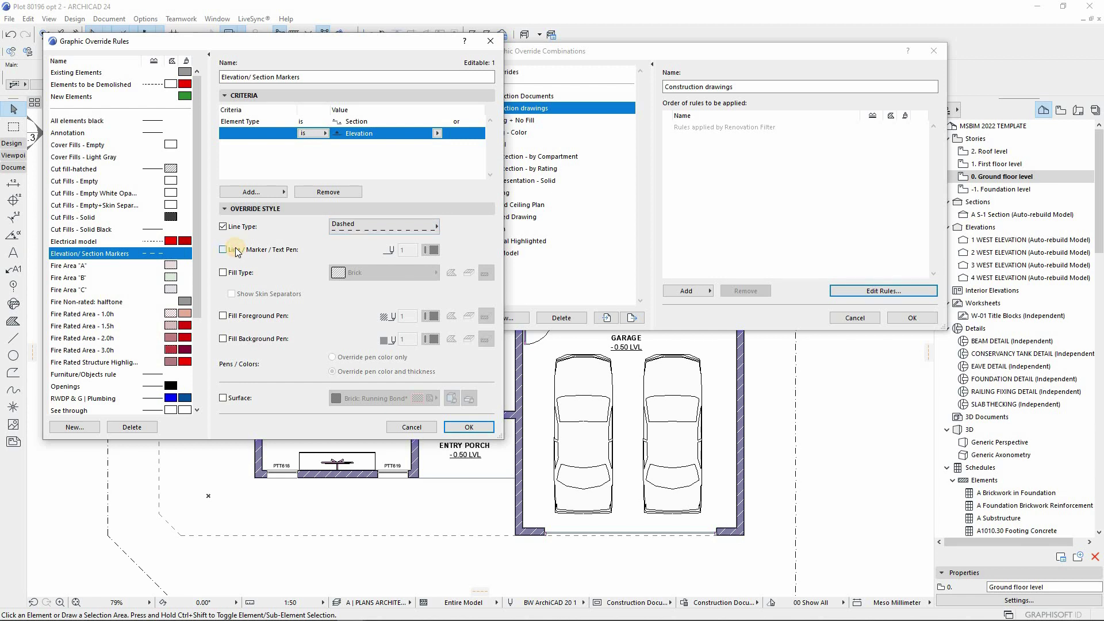
pyautogui.click(431, 250)
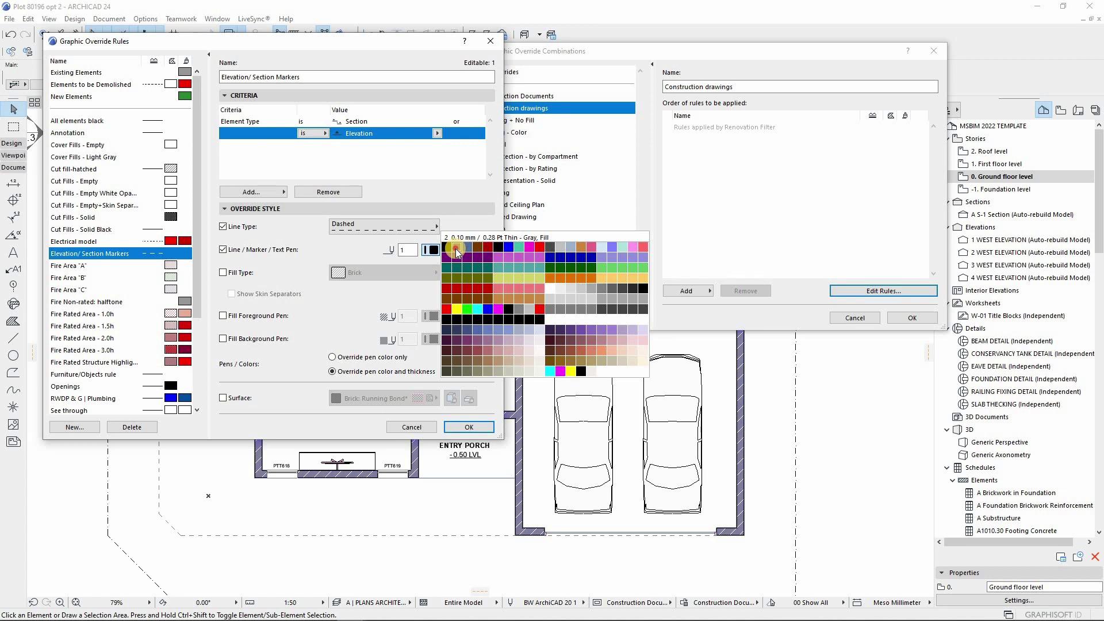
pyautogui.click(456, 248)
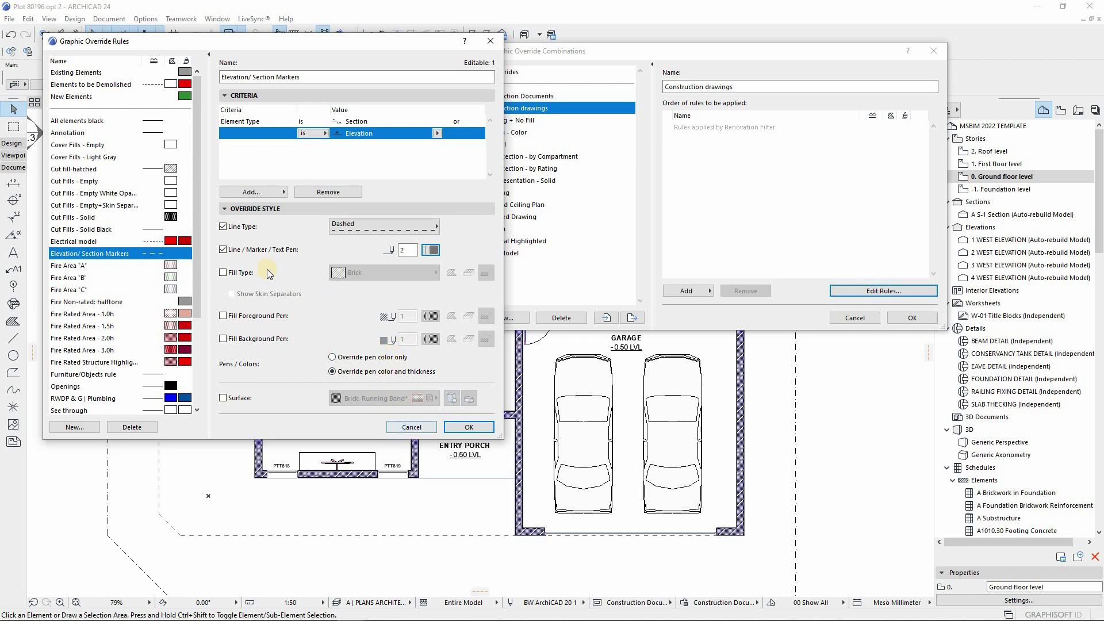
pyautogui.click(356, 273)
pyautogui.click(357, 272)
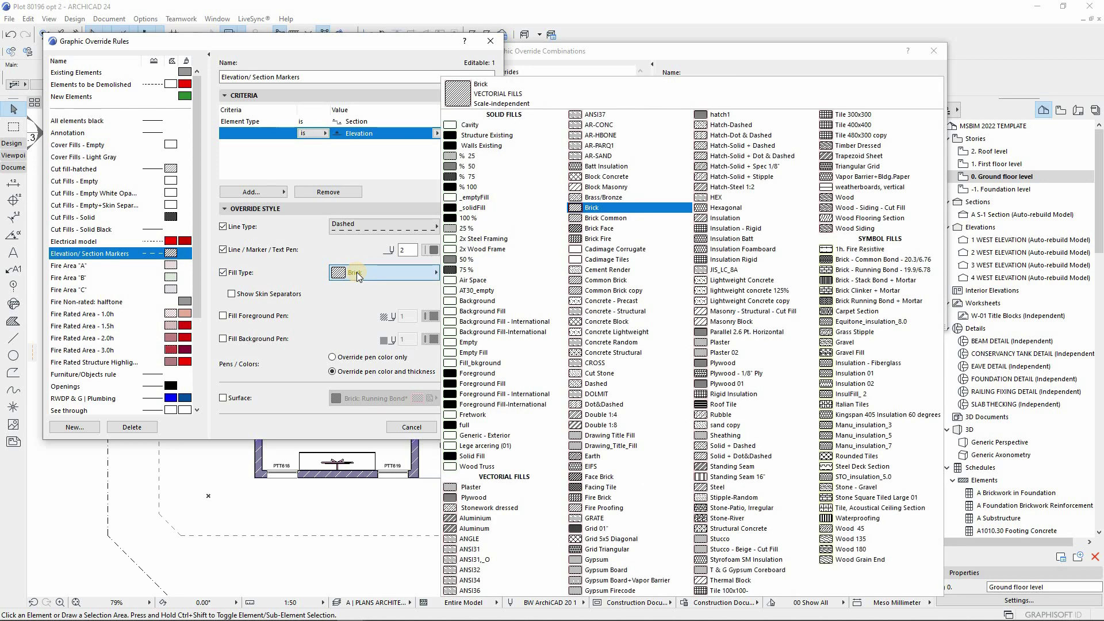
pyautogui.click(225, 272)
pyautogui.click(225, 273)
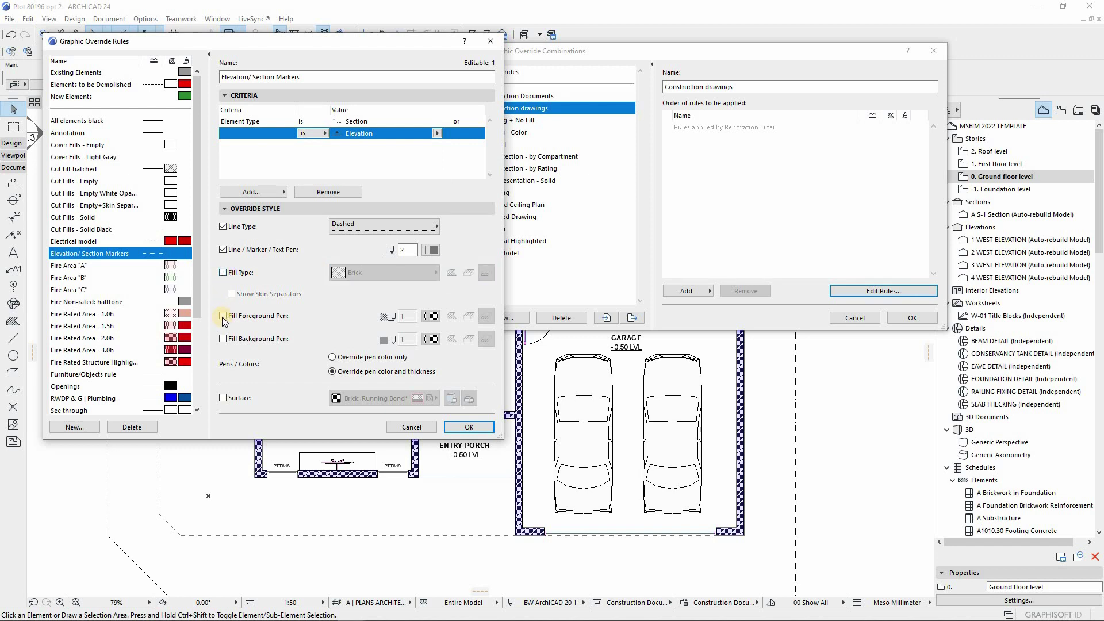
# Override the Elevation/ Section Markers rule's fill foreground and background pens with pen 2 for drafting, cover and cut fills, and accept the rules
pyautogui.click(223, 316)
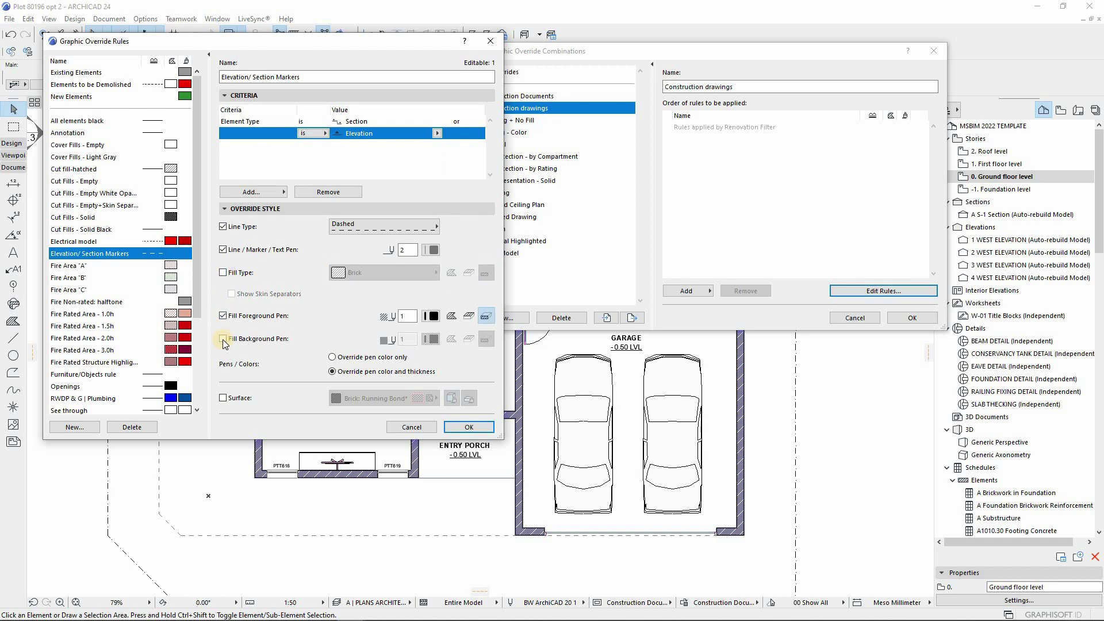
pyautogui.click(224, 340)
pyautogui.click(435, 320)
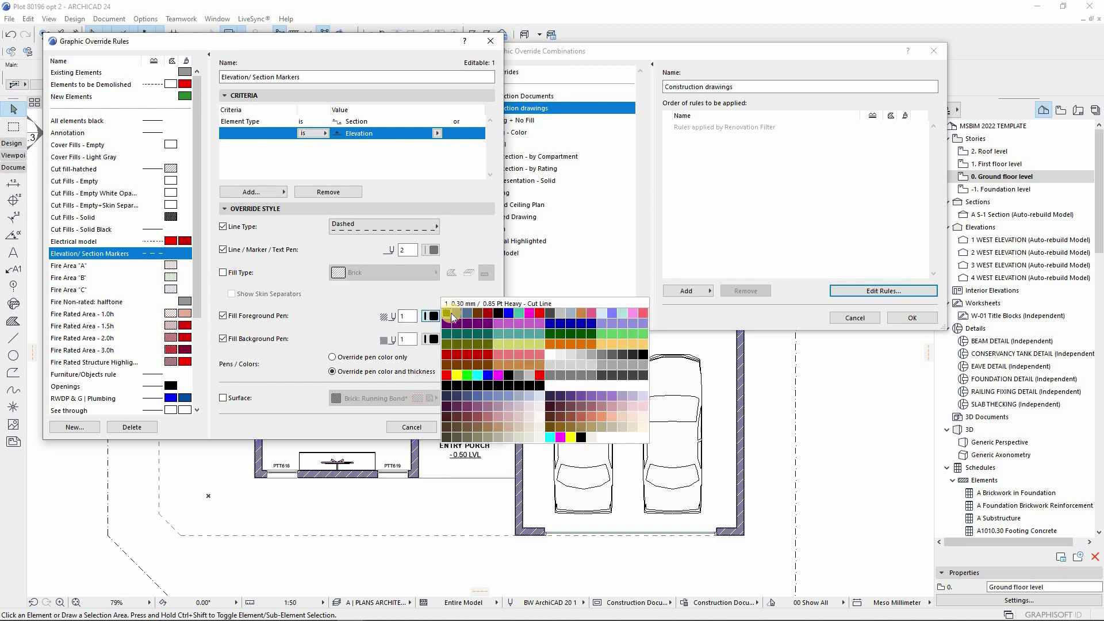
pyautogui.click(456, 313)
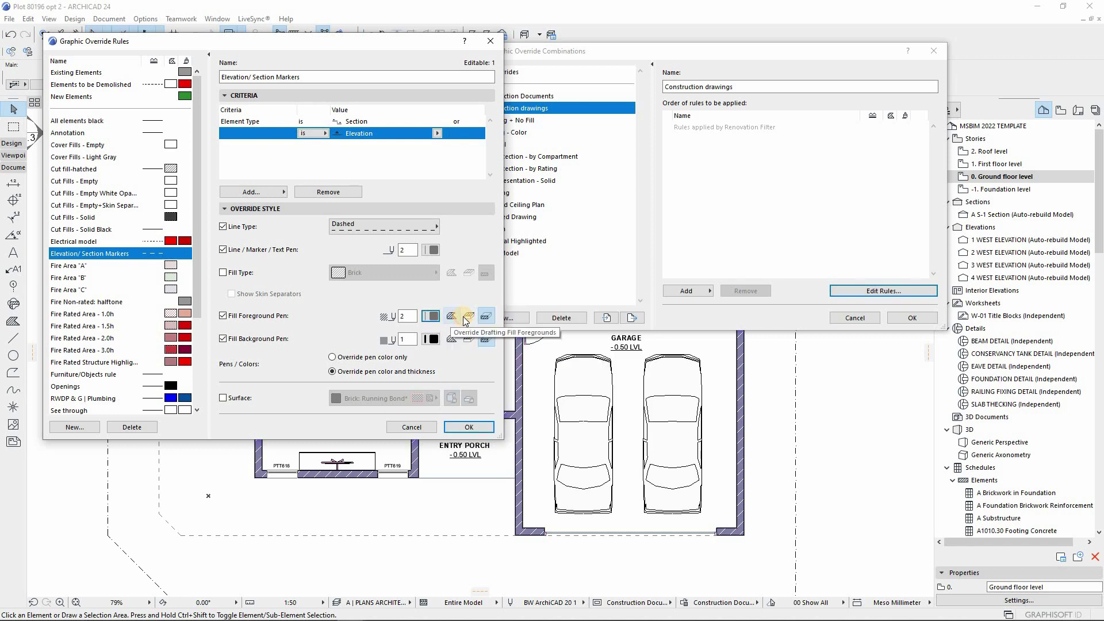
pyautogui.click(432, 339)
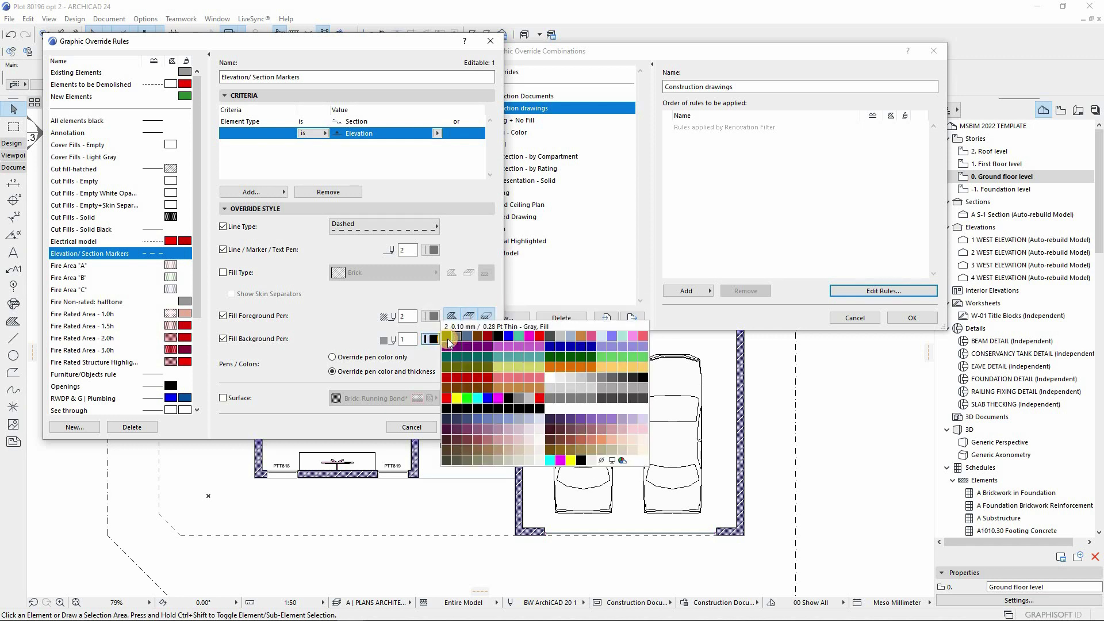
pyautogui.click(456, 337)
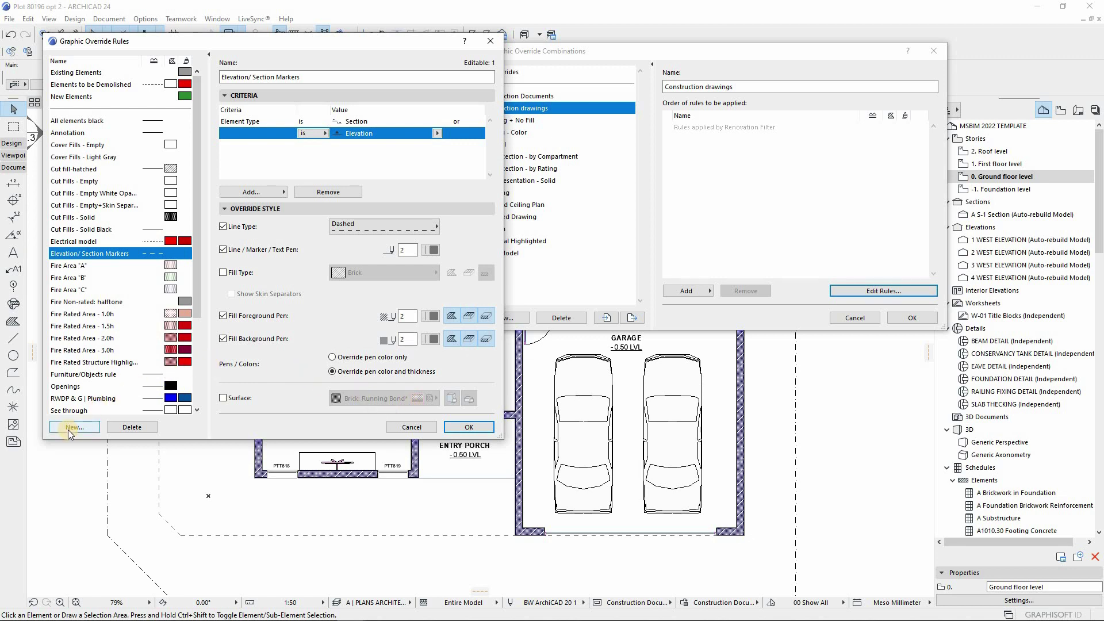
pyautogui.click(461, 426)
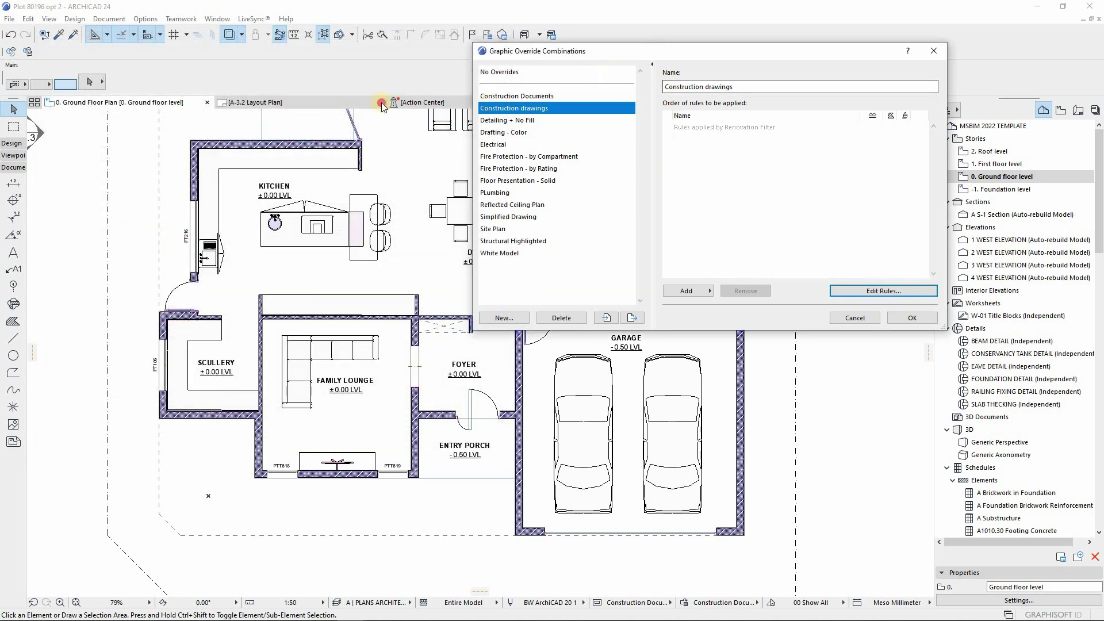
# Add the Wall-Rule, Cut fill-hatched and Openings rules to the Construction drawings combination
pyautogui.moveTo(598, 50); pyautogui.dragTo(279, 96)
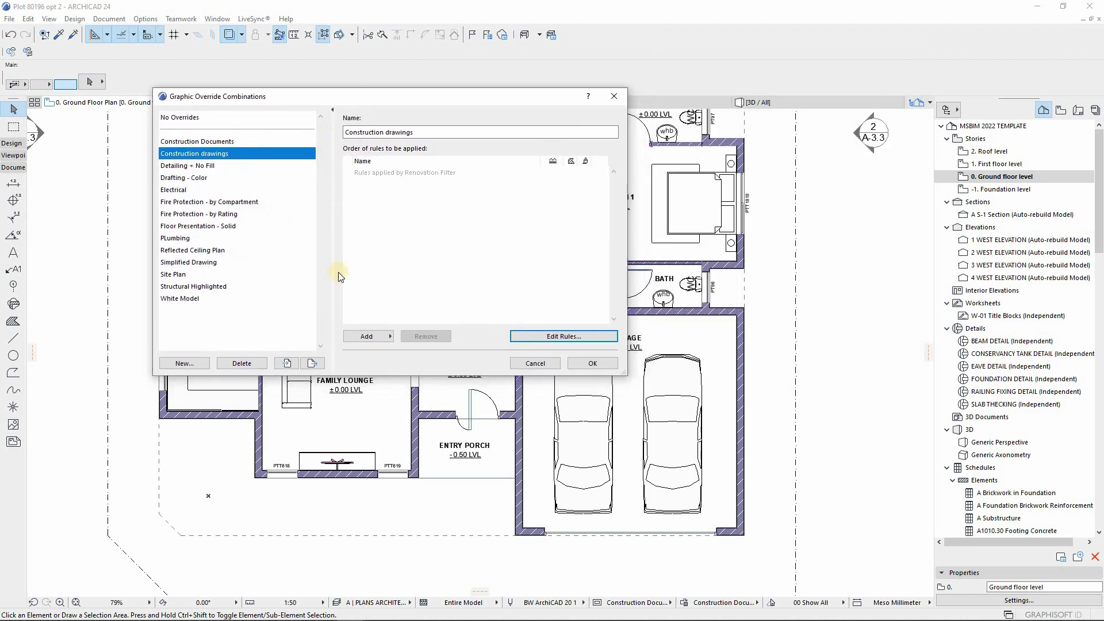
pyautogui.click(359, 340)
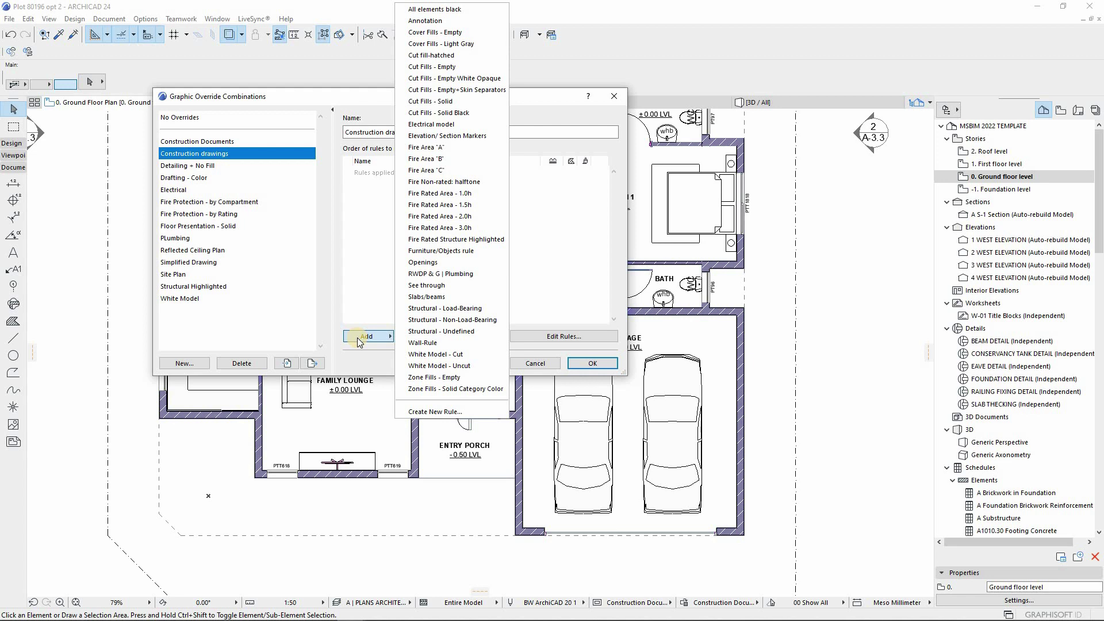
pyautogui.click(405, 343)
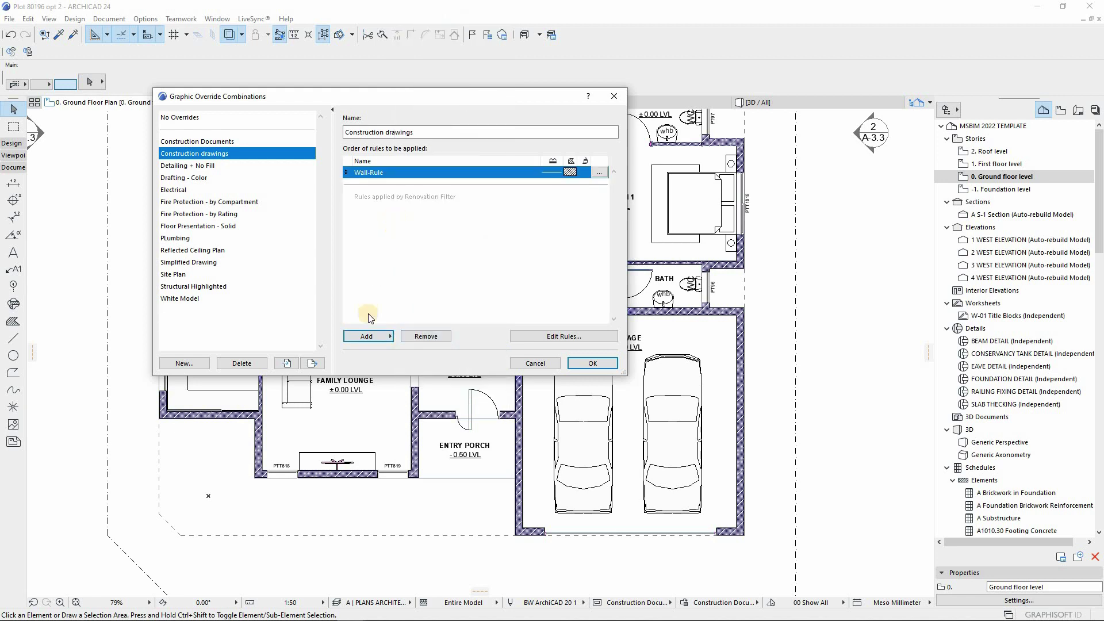
pyautogui.click(370, 336)
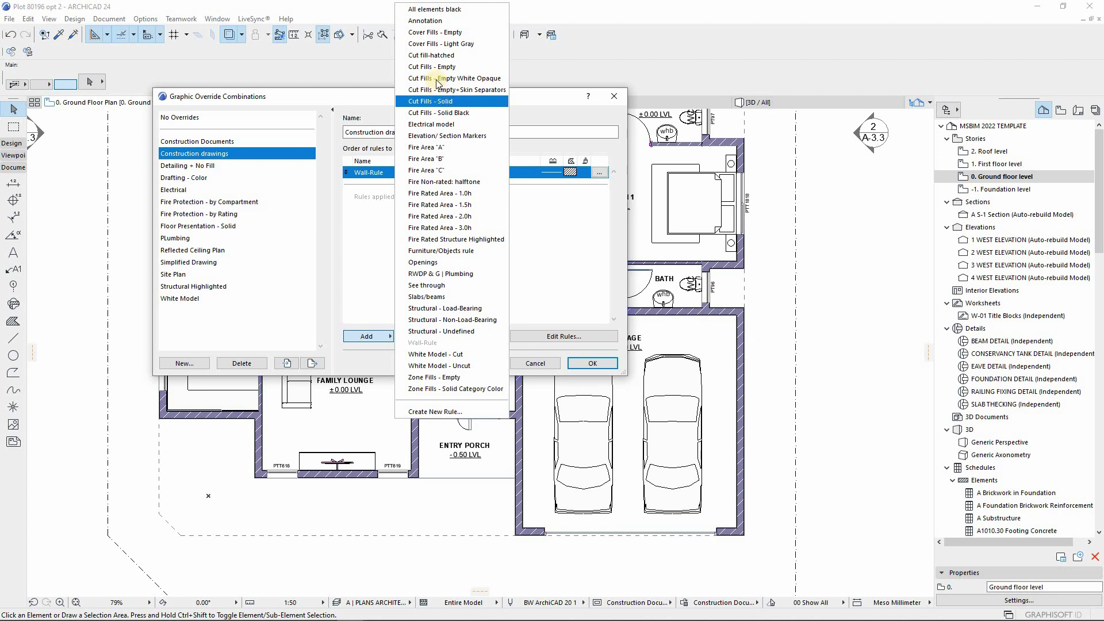
pyautogui.press('Return')
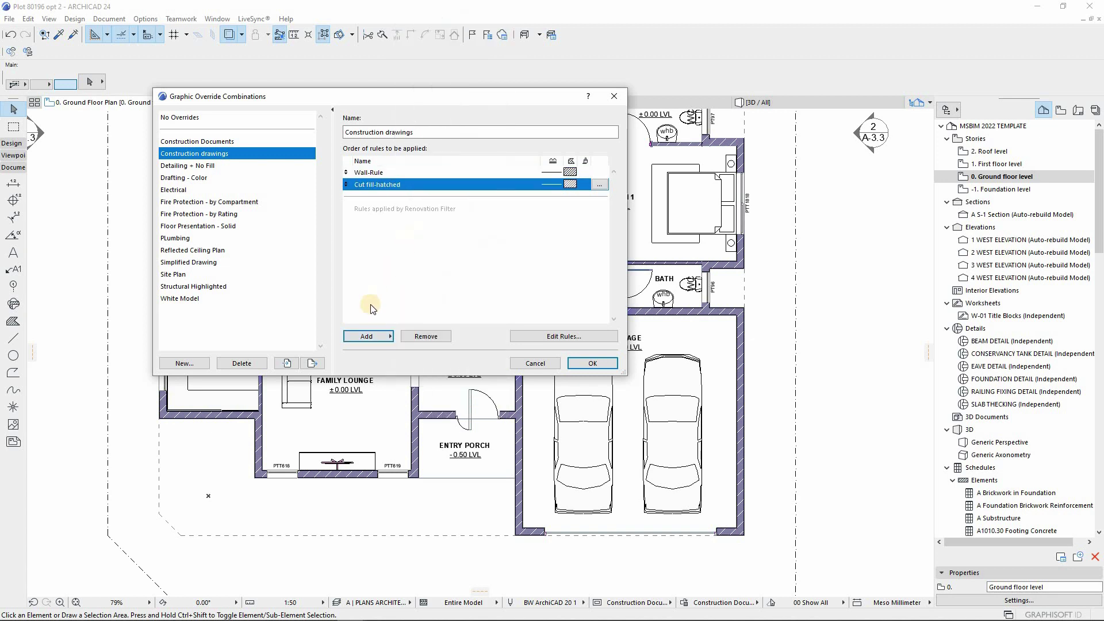
pyautogui.click(368, 337)
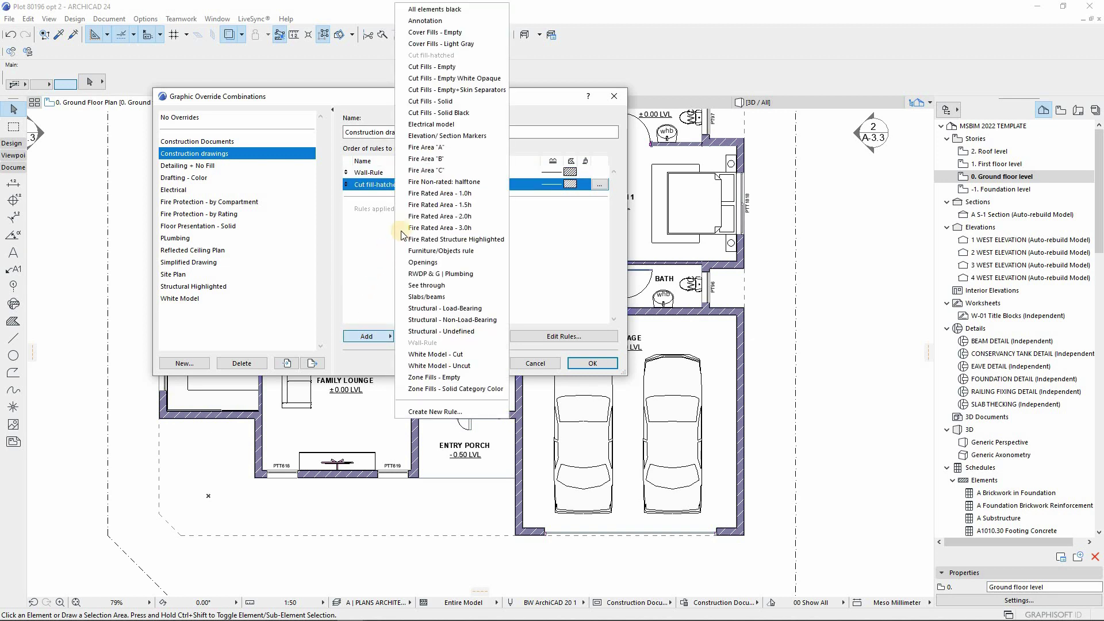
pyautogui.click(426, 263)
# Add the Annotation, Furniture/Objects rule, Elevation/ Section Markers and Slabs/beams rules to the Construction drawings combination
pyautogui.click(368, 337)
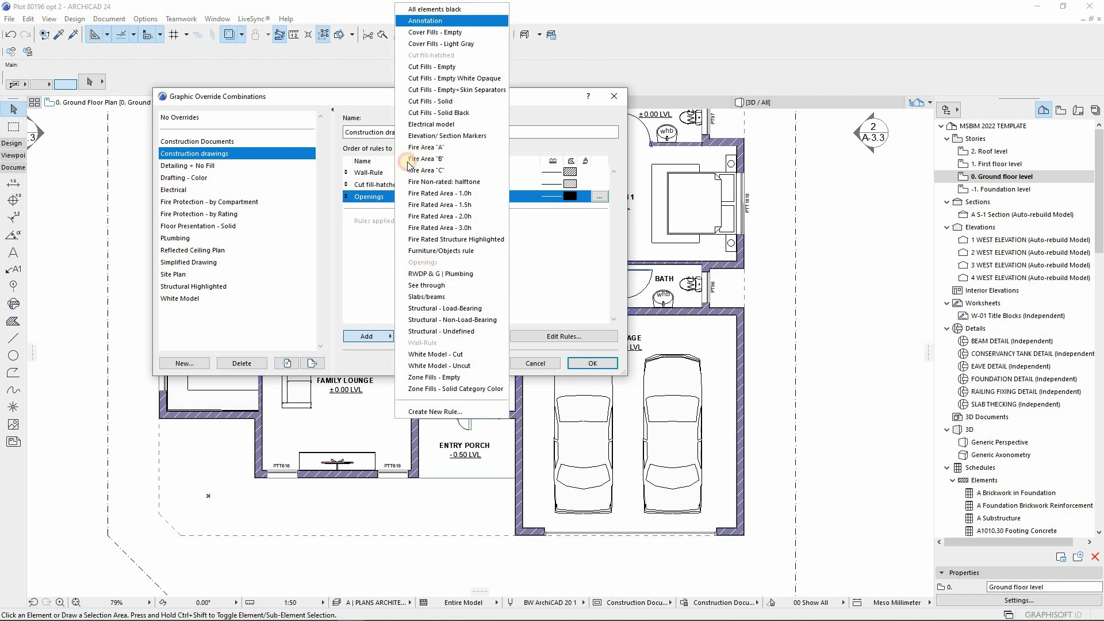
pyautogui.click(425, 21)
pyautogui.click(379, 339)
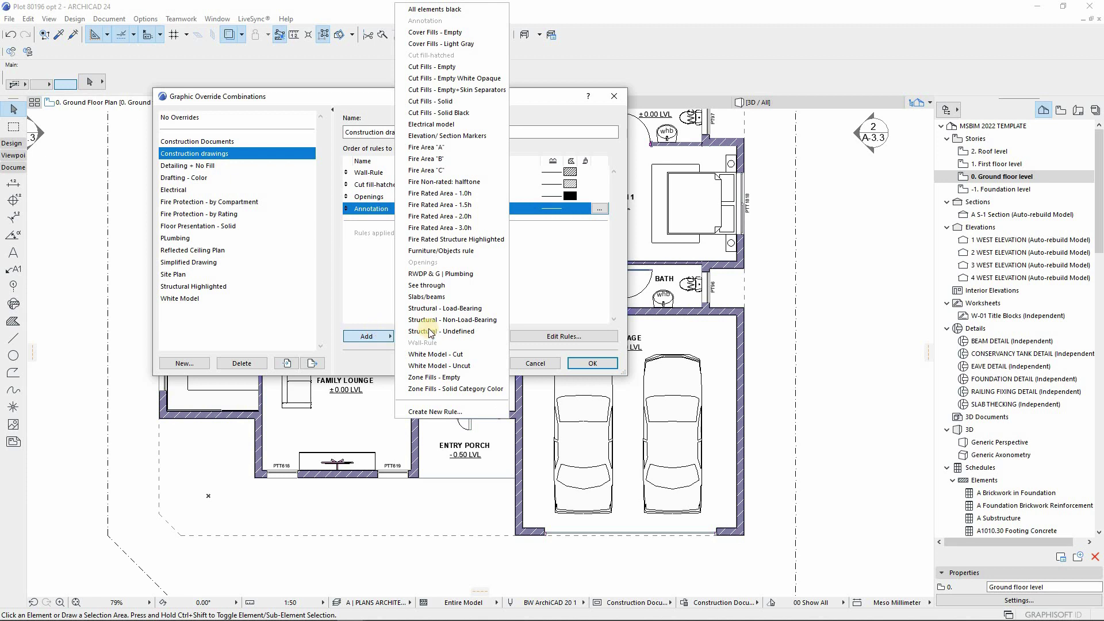
pyautogui.click(426, 251)
pyautogui.click(379, 337)
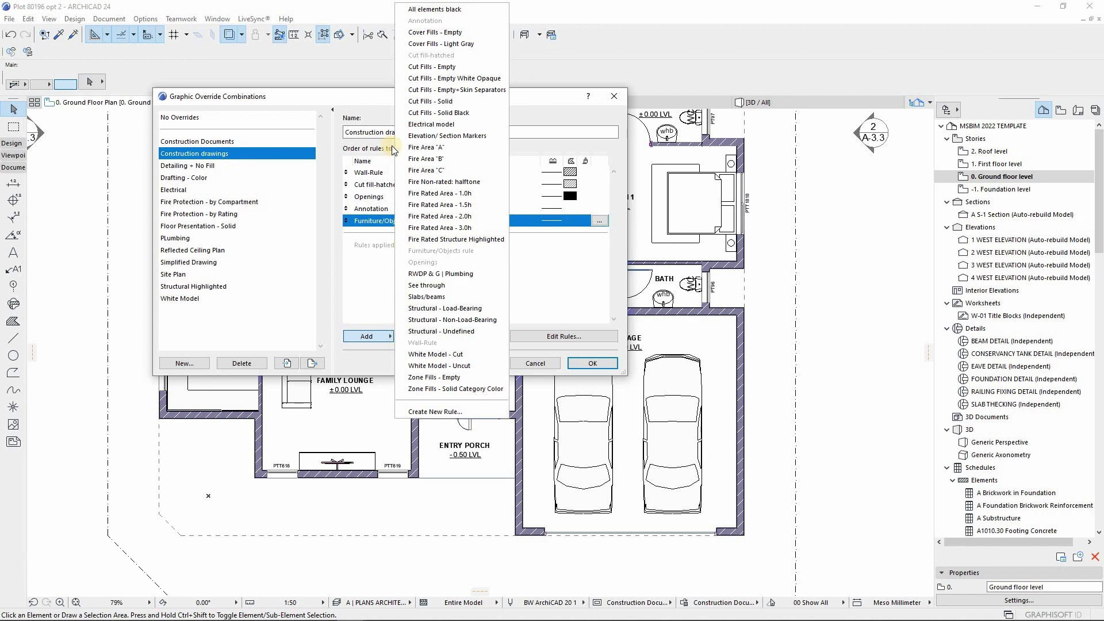
pyautogui.click(409, 137)
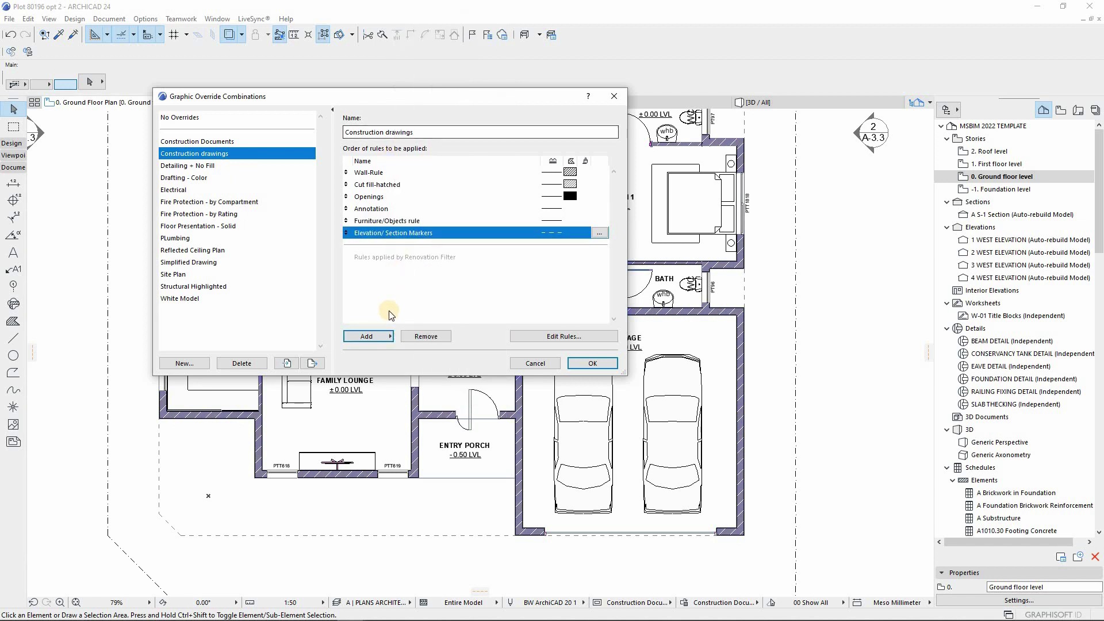
pyautogui.click(368, 337)
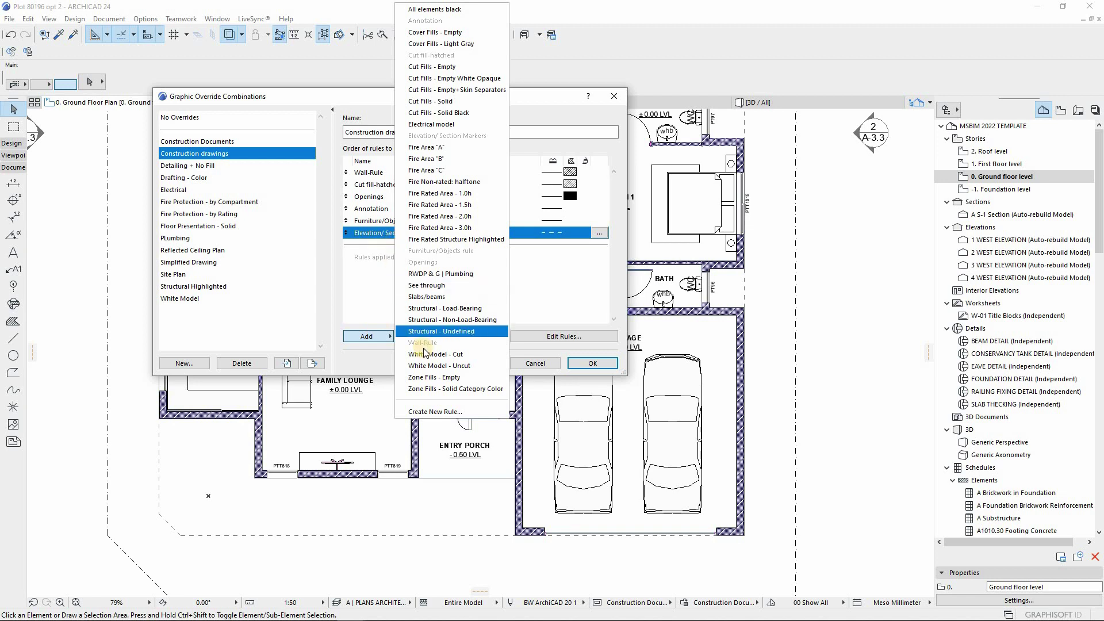
pyautogui.click(410, 296)
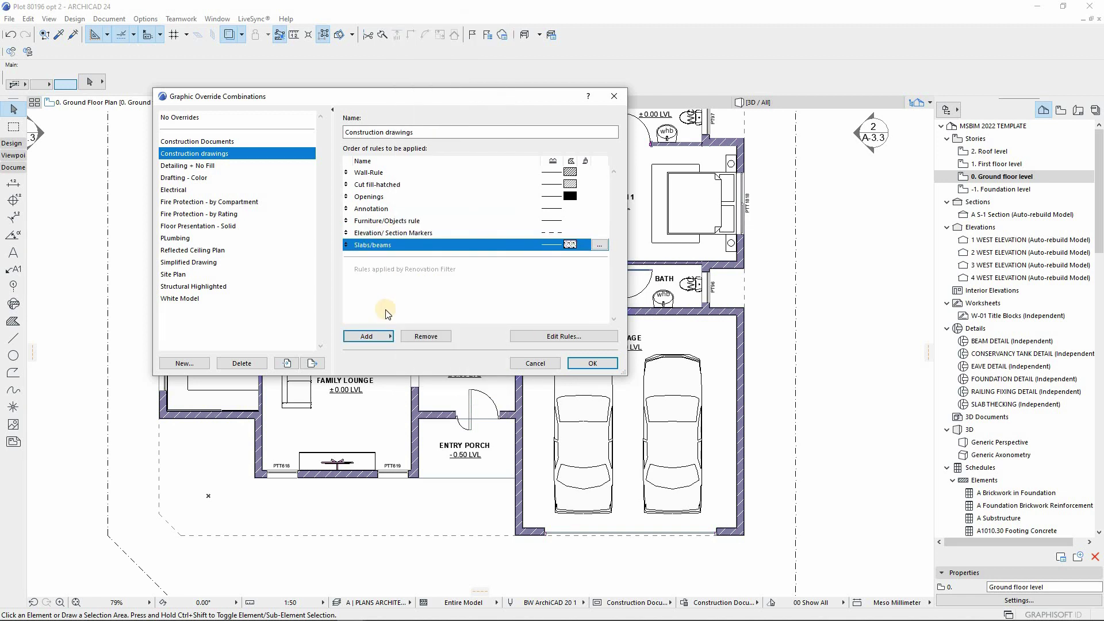
# Add the Zone Fills - Solid Category Color rule to the combination and turn off its fill type and fill background pen overrides
pyautogui.click(373, 340)
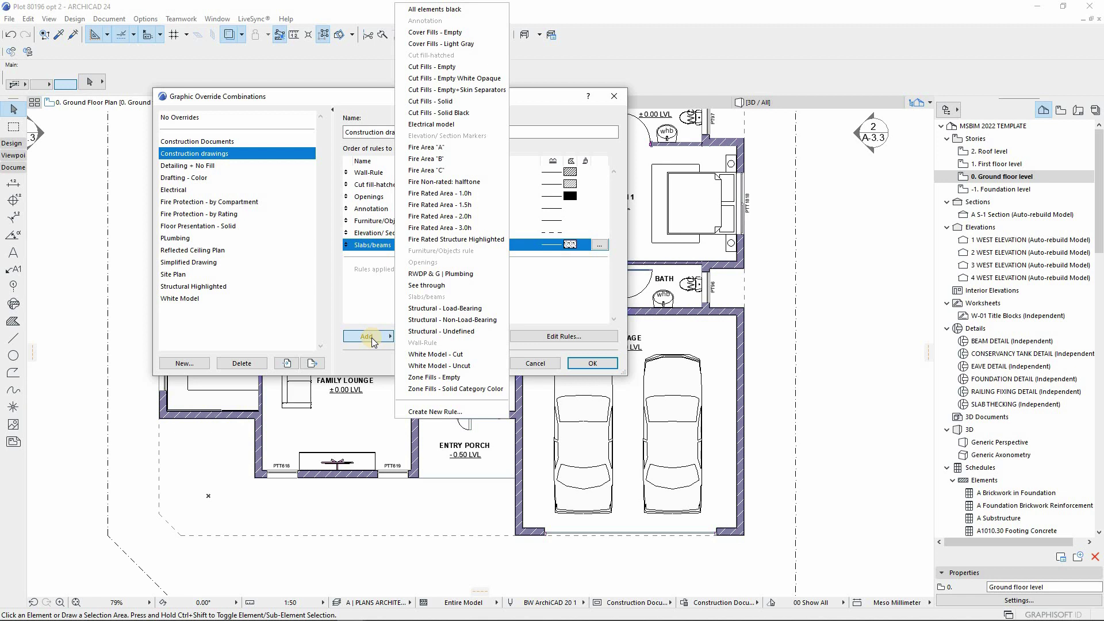
pyautogui.click(426, 390)
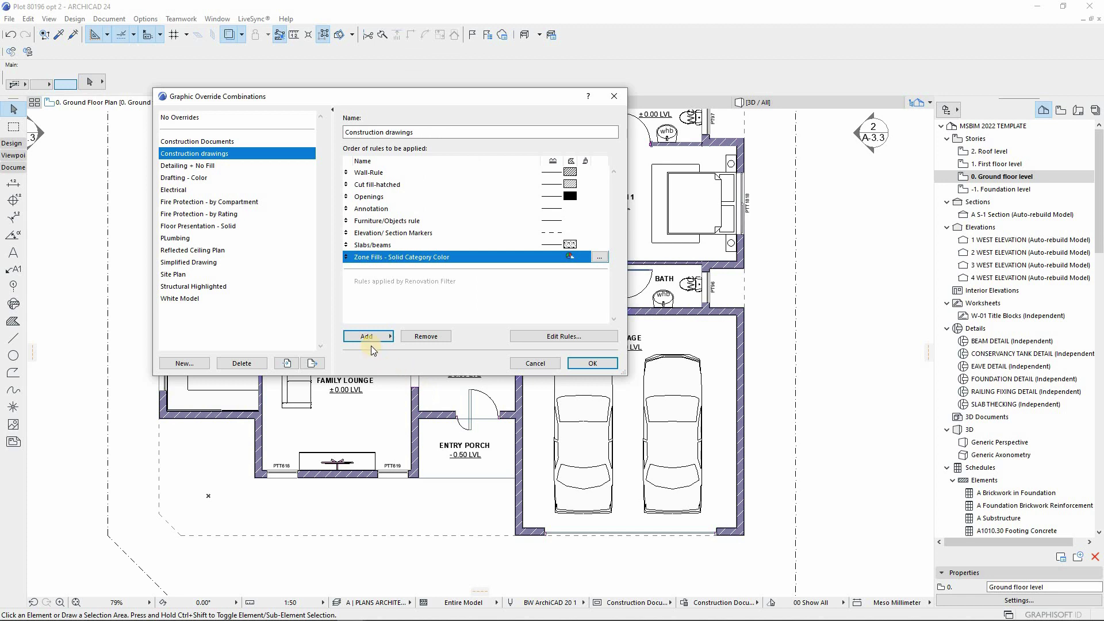
pyautogui.click(599, 258)
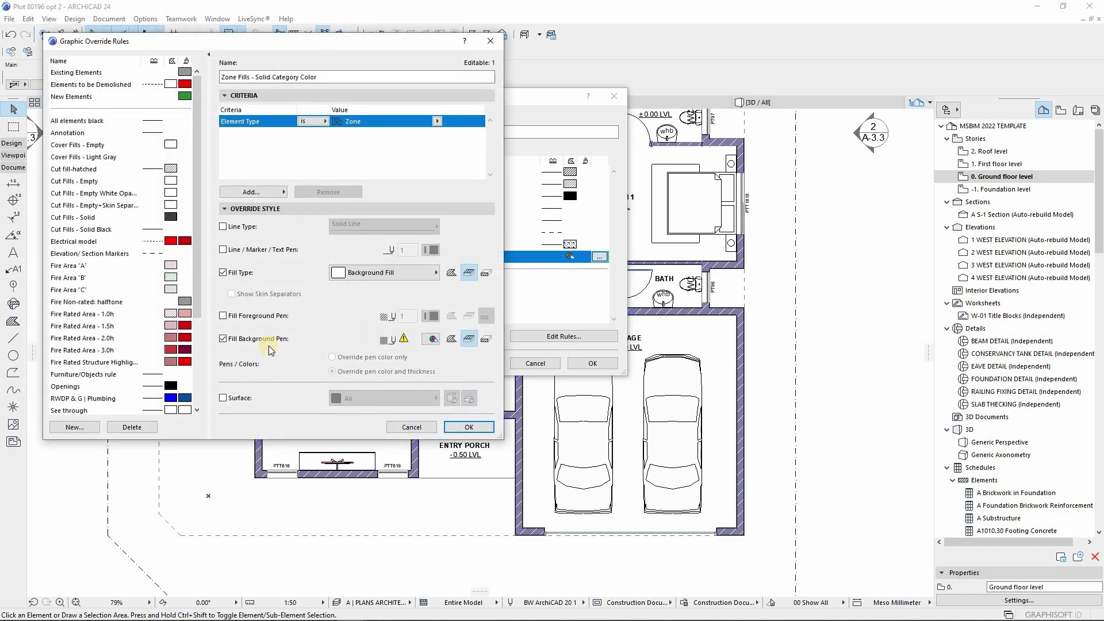
pyautogui.click(224, 340)
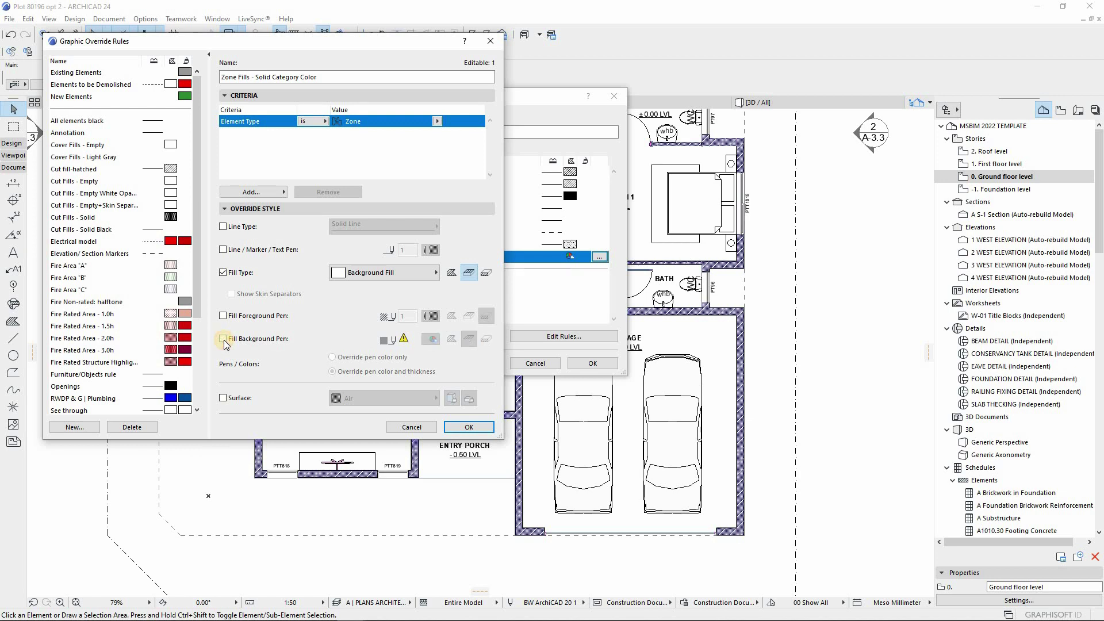
pyautogui.click(224, 273)
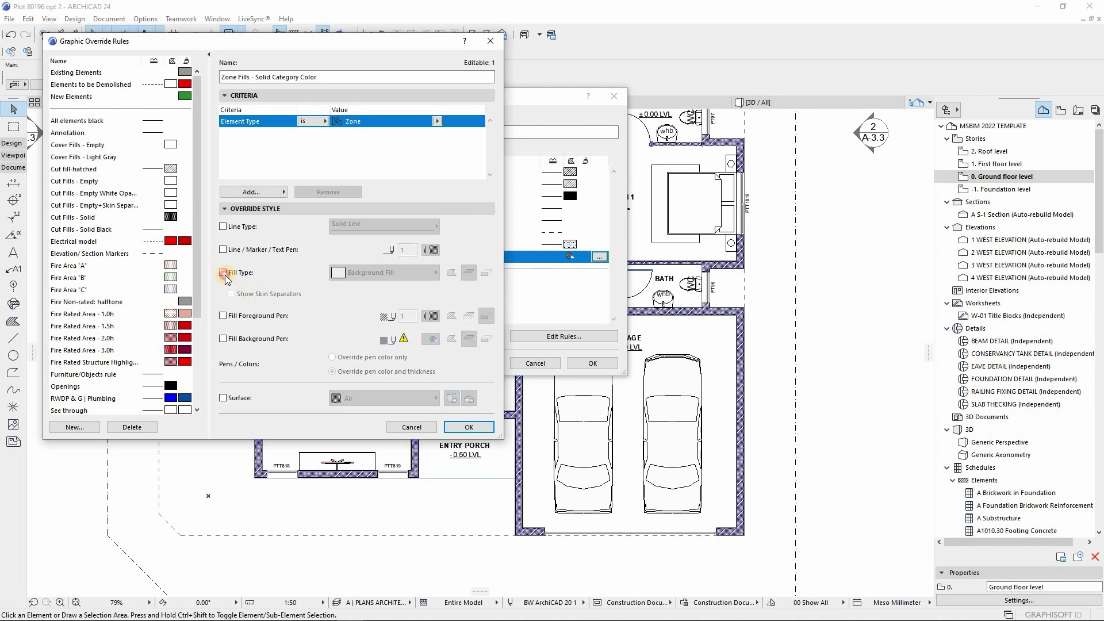
pyautogui.click(223, 273)
pyautogui.click(223, 274)
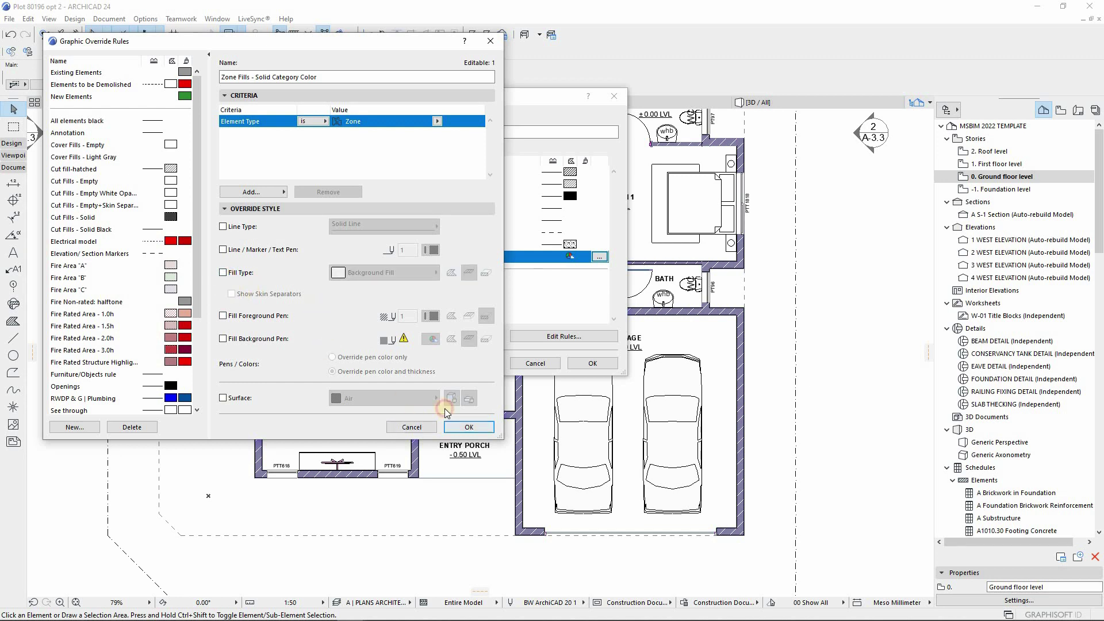
pyautogui.click(467, 427)
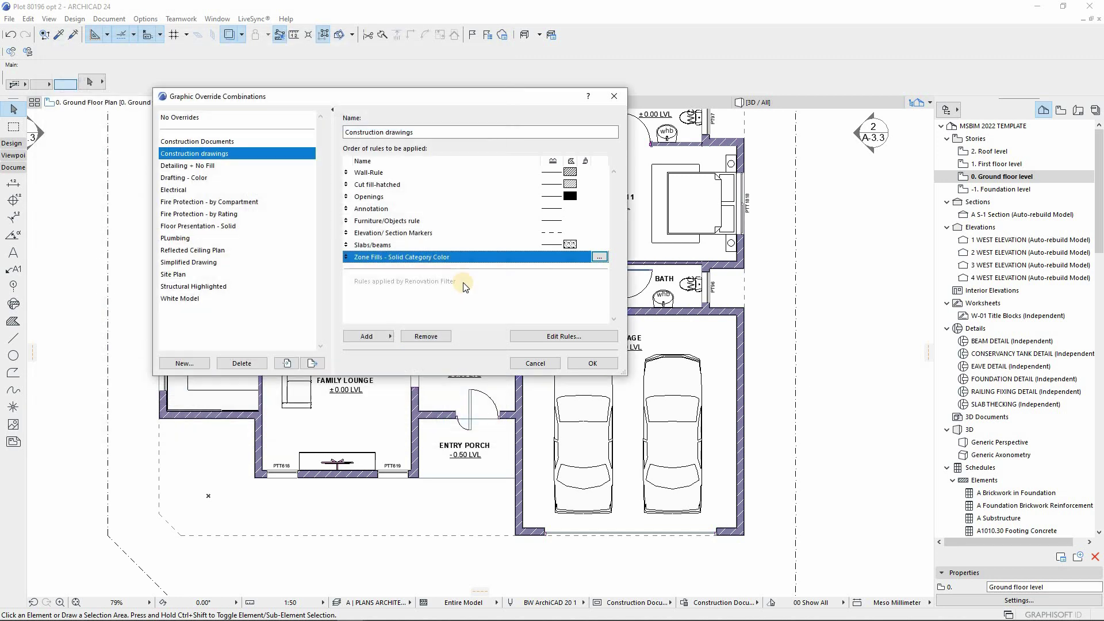
# Add the Zone Fills - Empty and Cover Fills - Empty rules and accept the Construction drawings combination
pyautogui.click(374, 337)
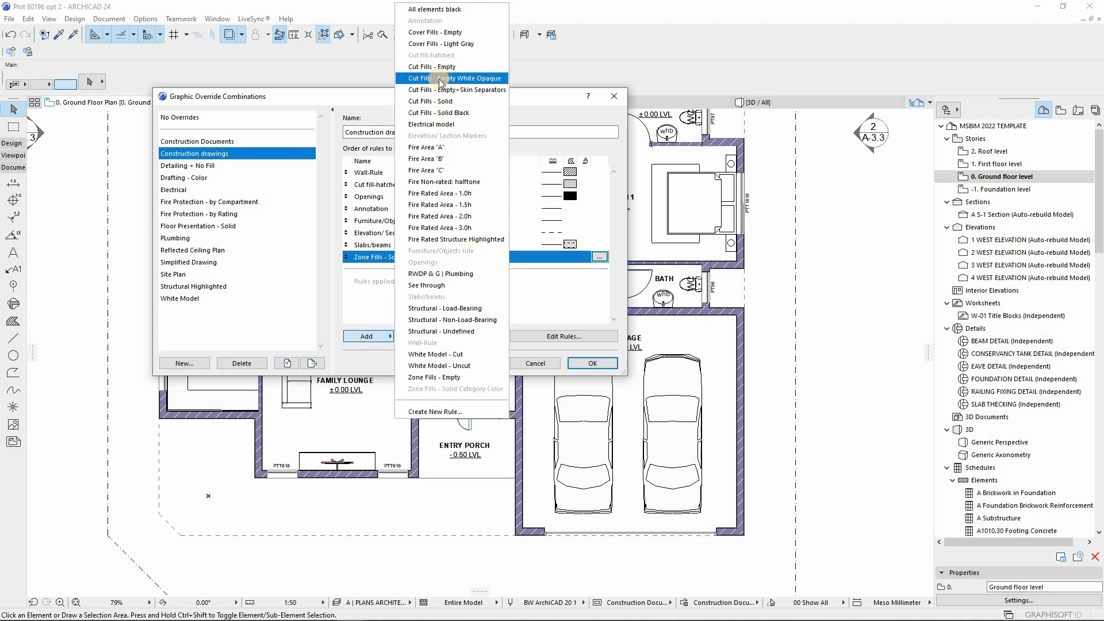
pyautogui.click(419, 376)
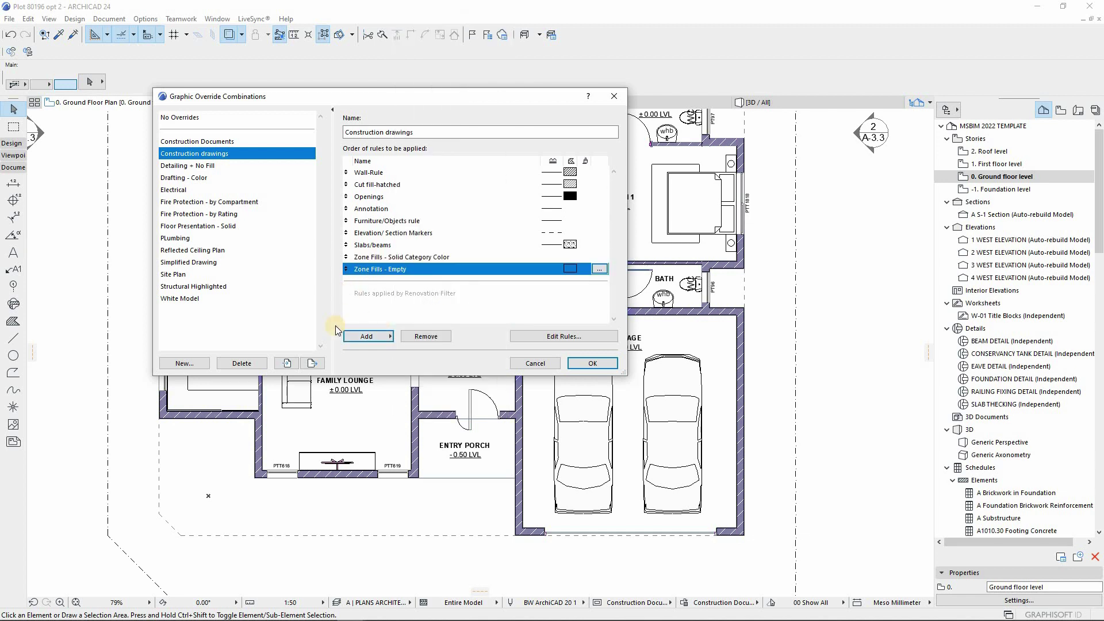
pyautogui.click(366, 337)
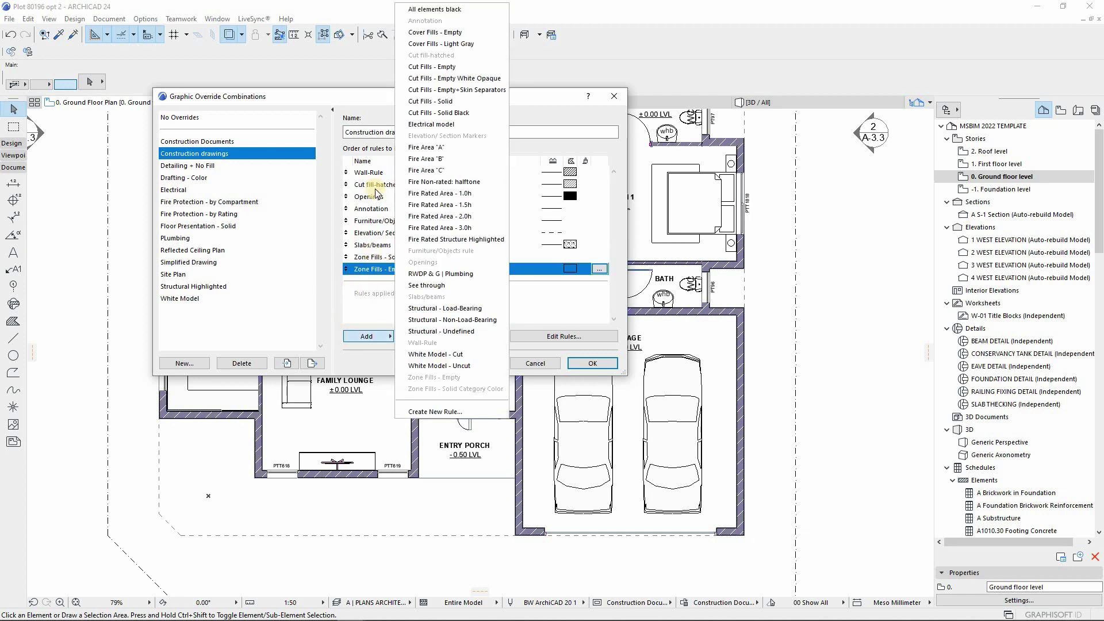
pyautogui.click(433, 32)
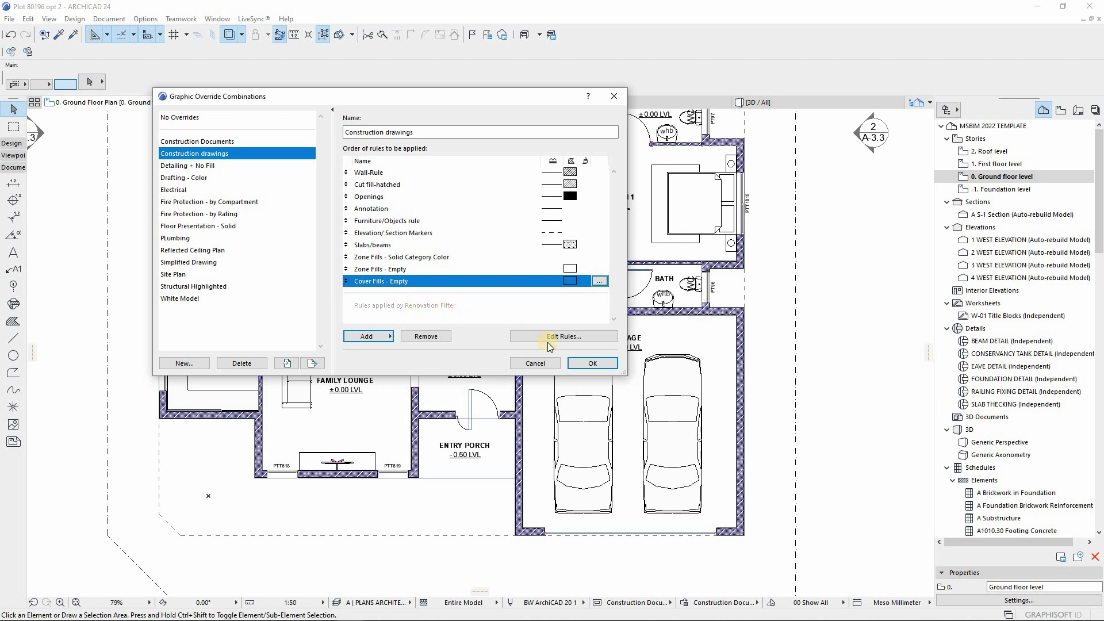
pyautogui.click(580, 365)
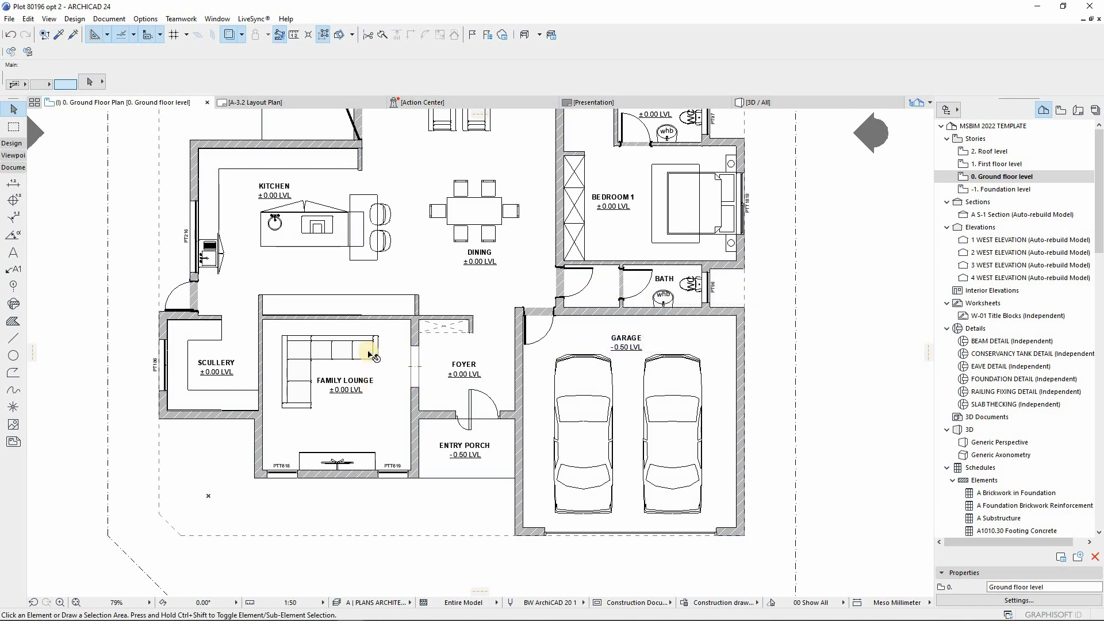
# Examine the overridden ground floor plan, selecting the elevation marker east of Bedroom 1 to check how the markers display
pyautogui.scroll(-5, 274, 403)
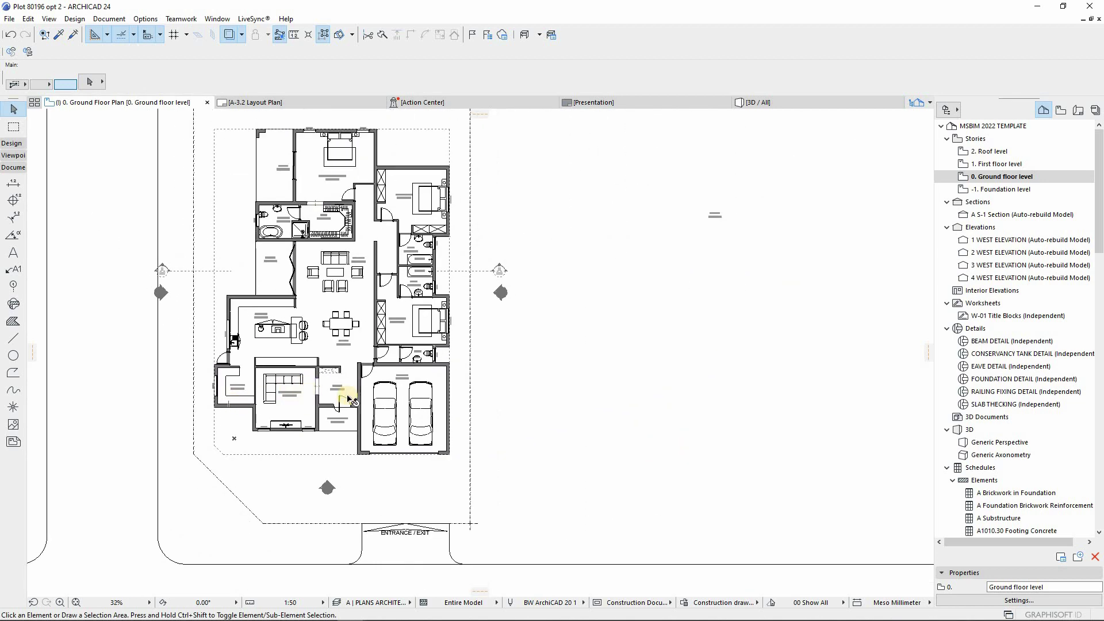
pyautogui.scroll(10, 515, 284)
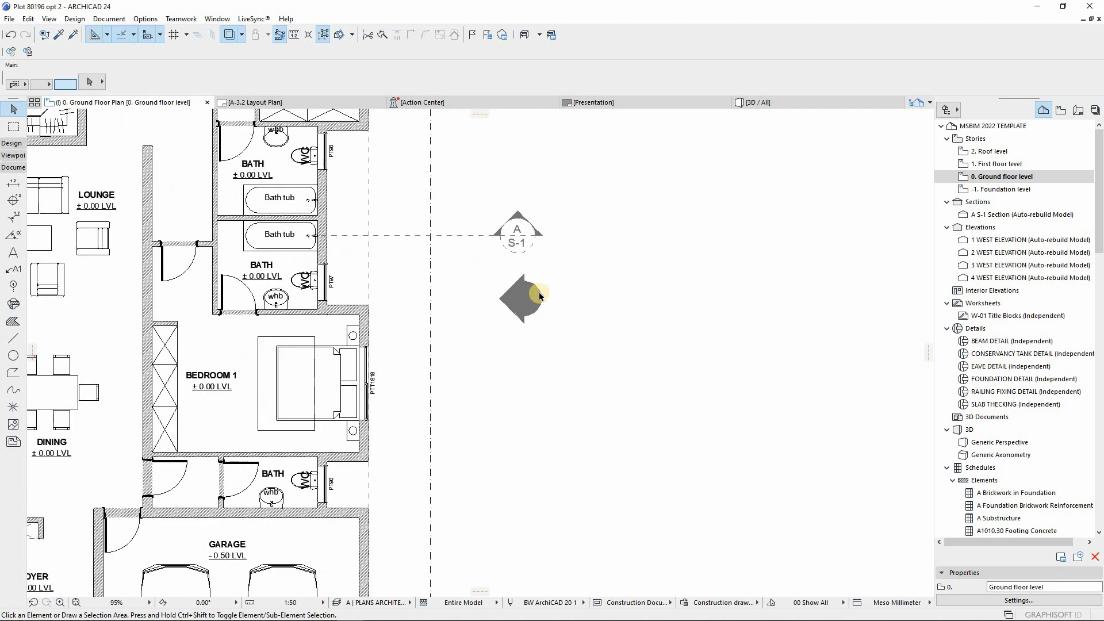
pyautogui.click(534, 318)
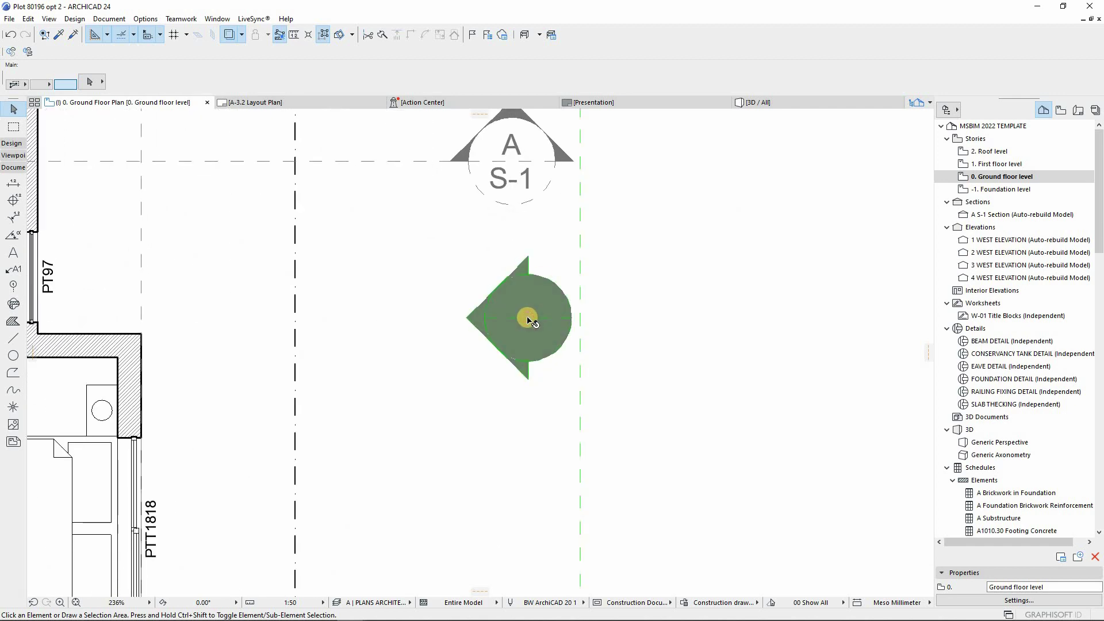
pyautogui.scroll(-10, 532, 318)
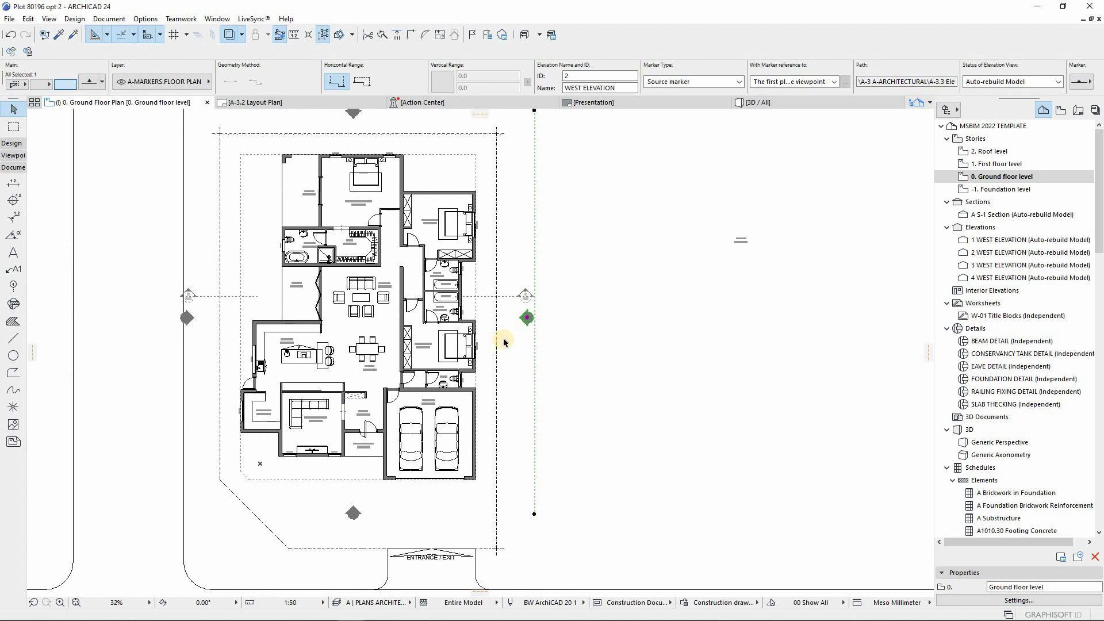
pyautogui.scroll(10, 527, 317)
pyautogui.scroll(-8, 499, 352)
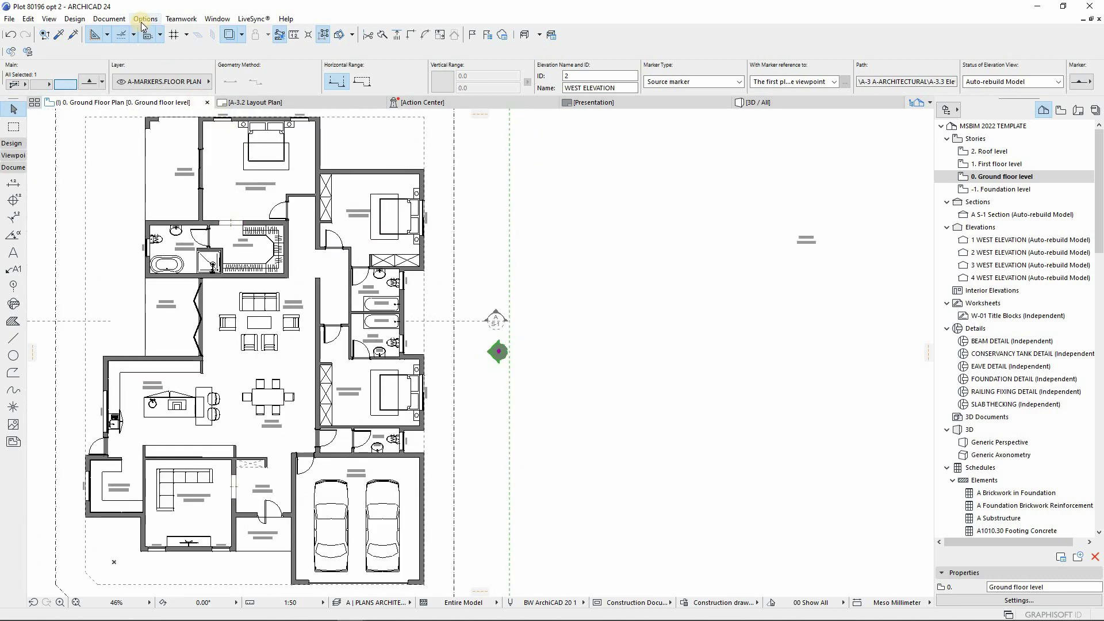
pyautogui.scroll(5, 482, 297)
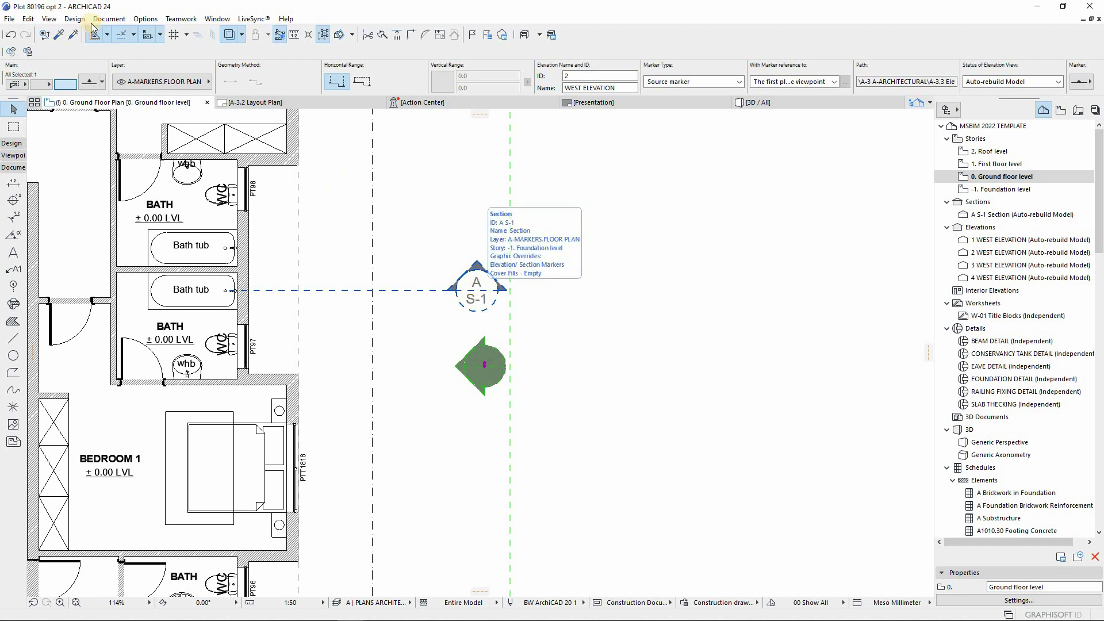
# In the Construction drawings combination, rename the Elevation/ Section Markers rule to Section Markers and remove its Elevation criterion
pyautogui.click(120, 19)
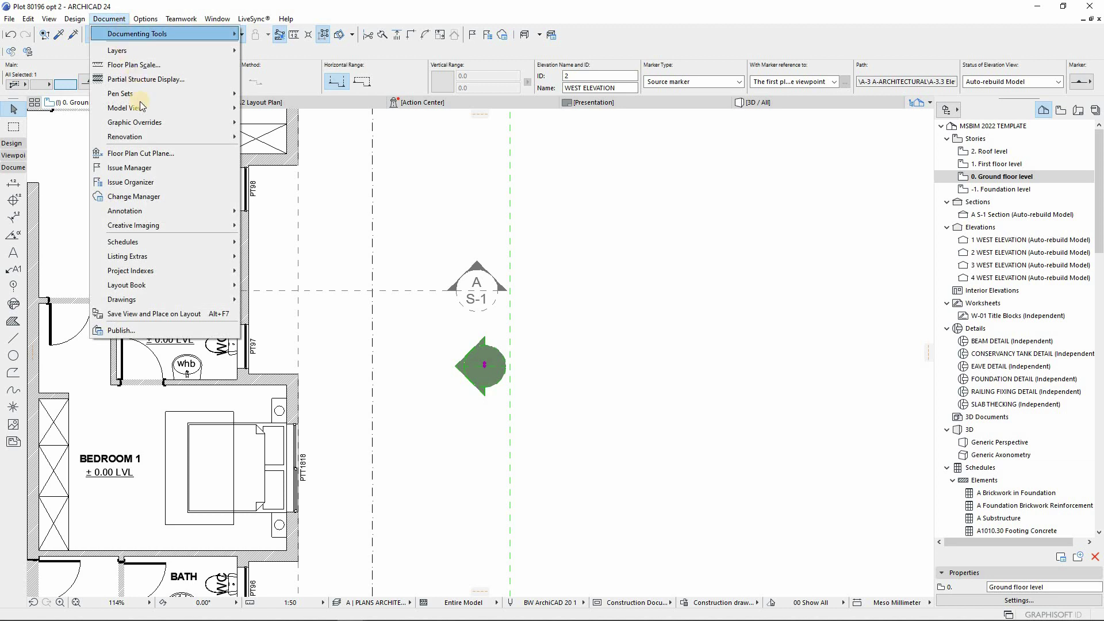
pyautogui.moveTo(141, 122)
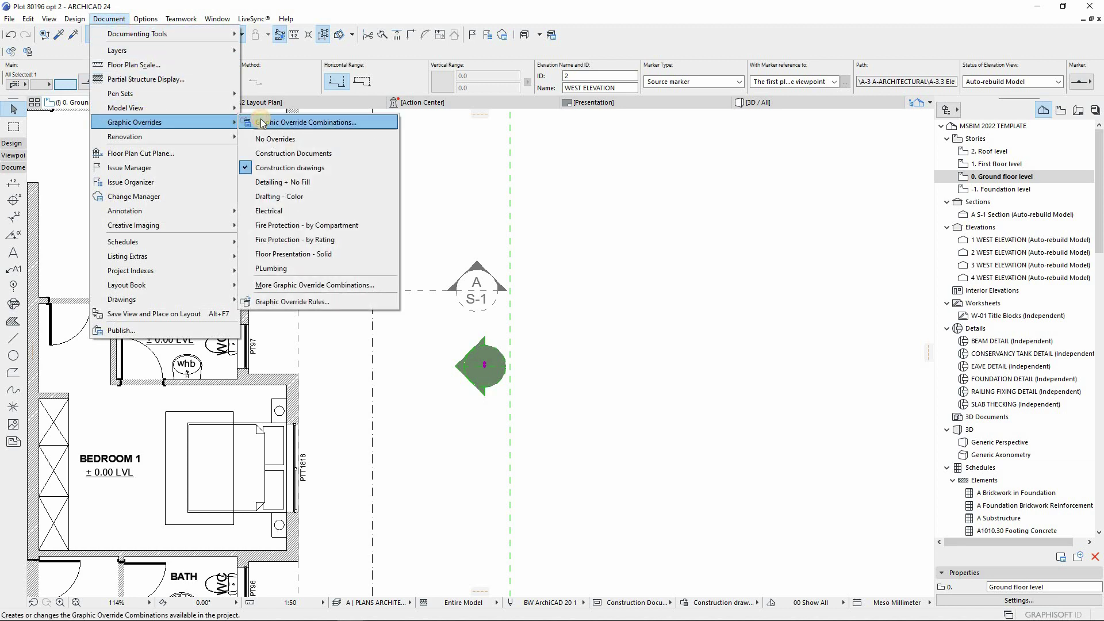
pyautogui.click(261, 121)
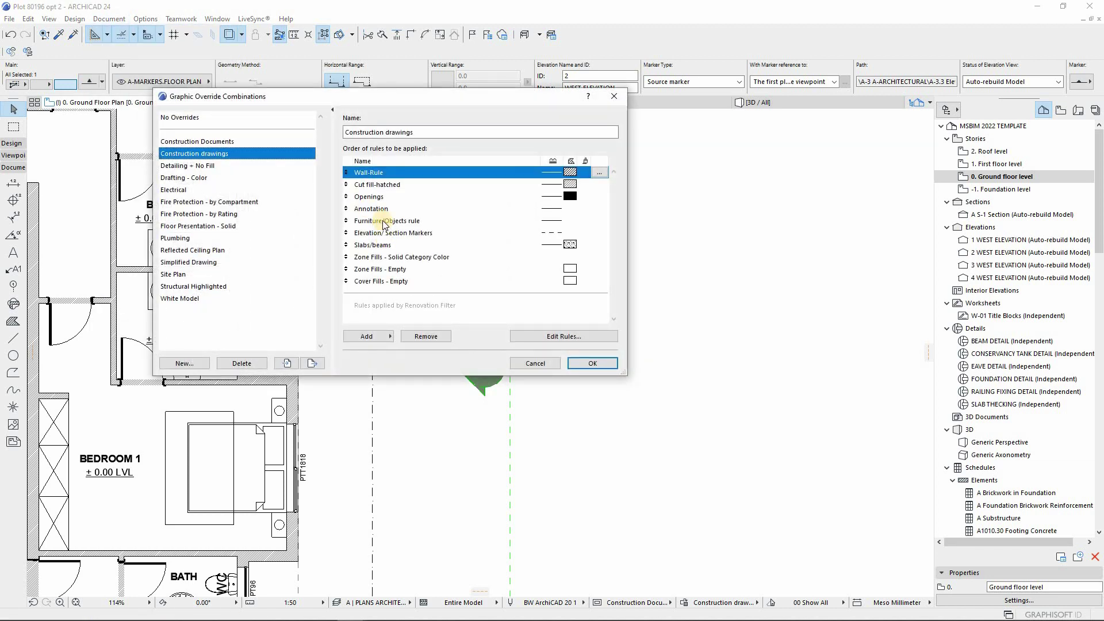
pyautogui.click(573, 237)
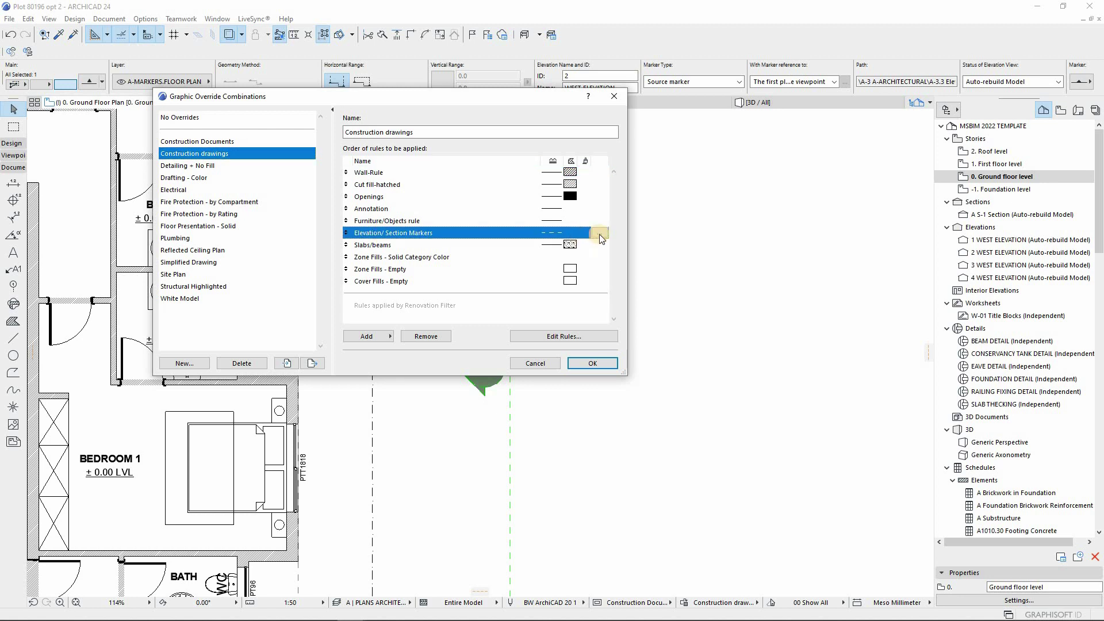
pyautogui.click(600, 233)
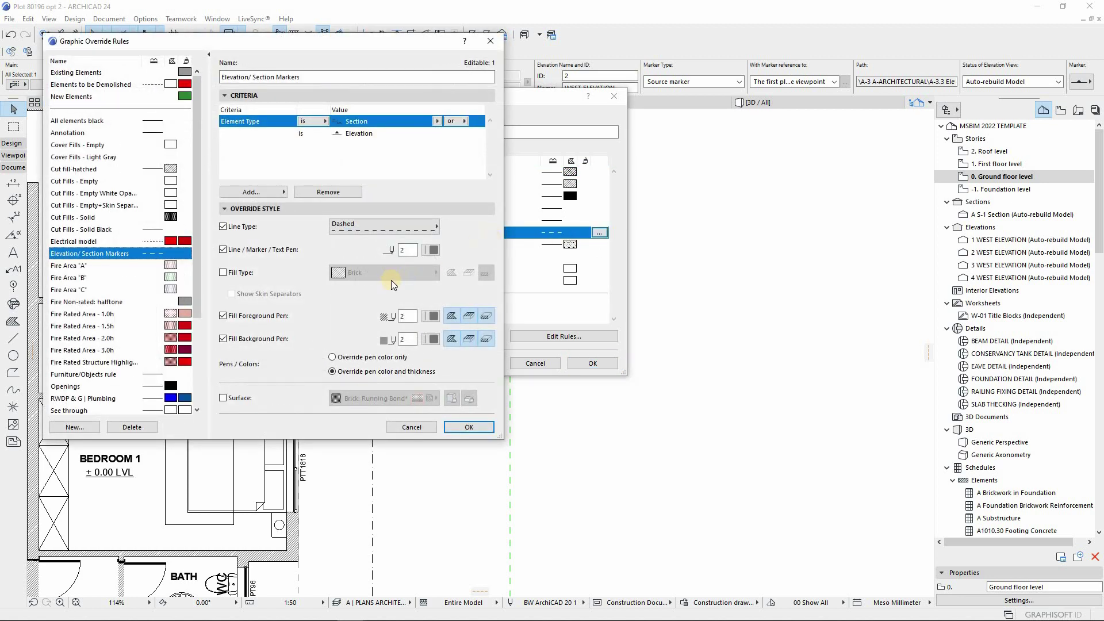
pyautogui.doubleClick(248, 77)
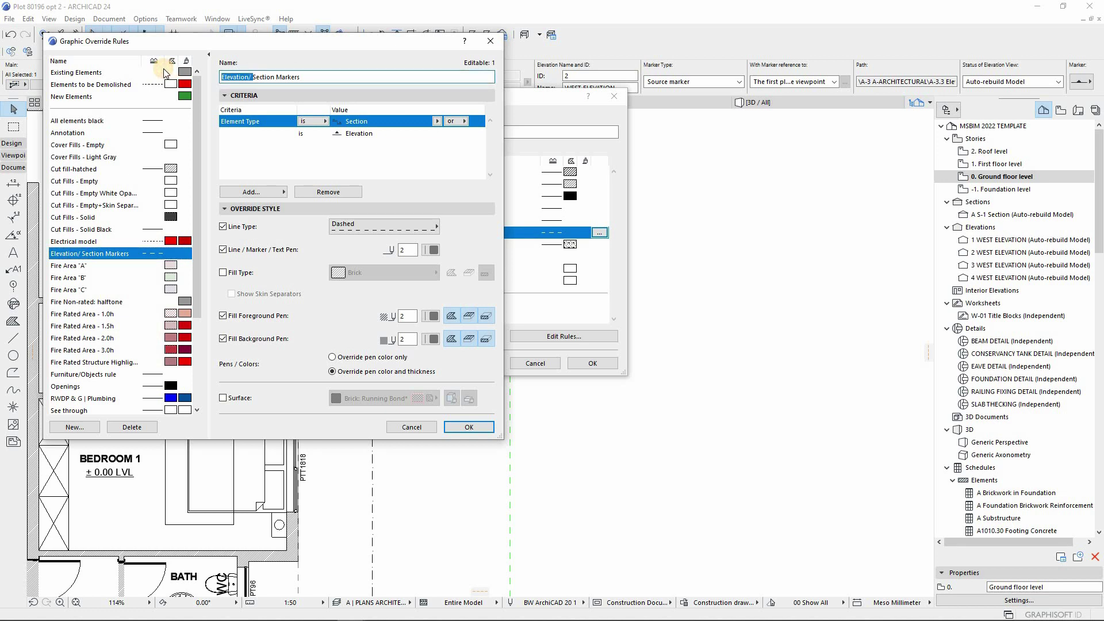
pyautogui.press('Delete')
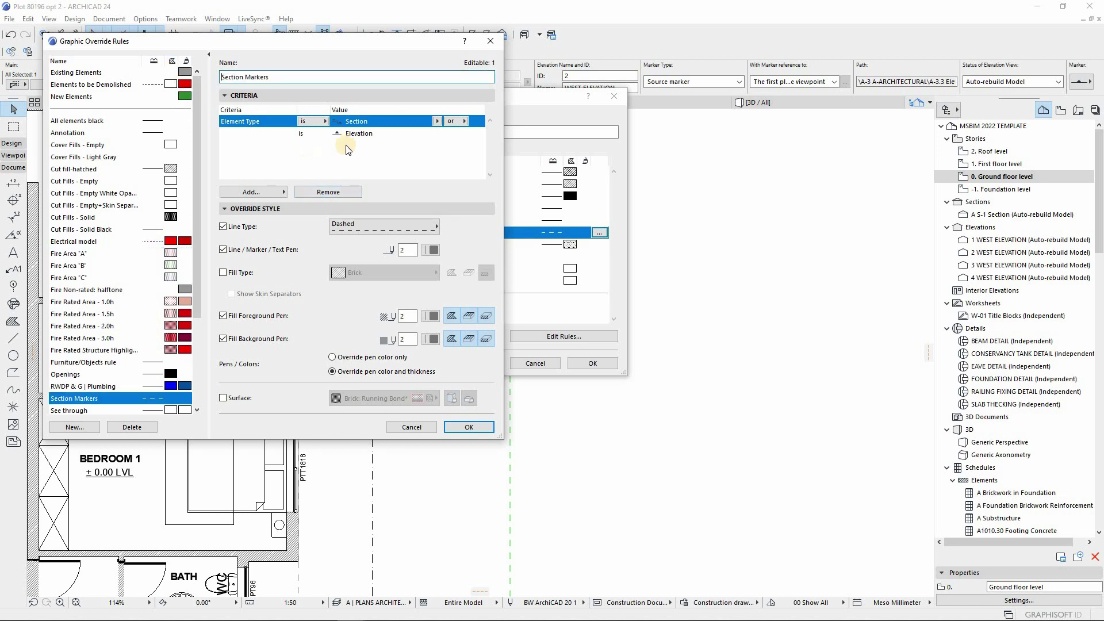
pyautogui.click(358, 137)
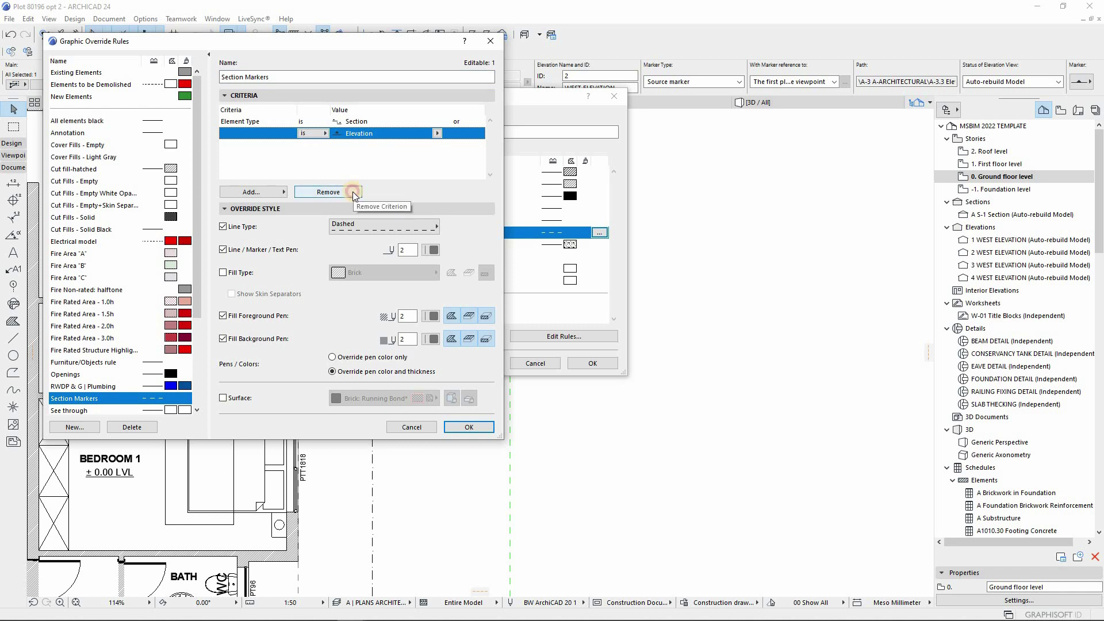
pyautogui.click(353, 193)
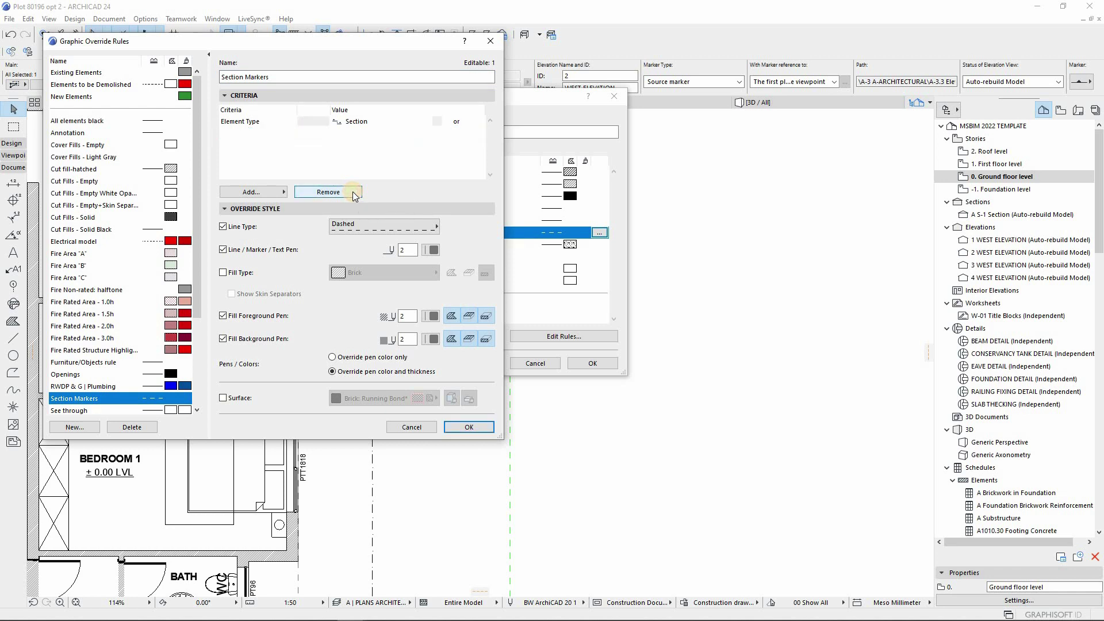
# Create a new graphic override rule named Elevation Markers with its element type criterion set to Elevation
pyautogui.click(91, 428)
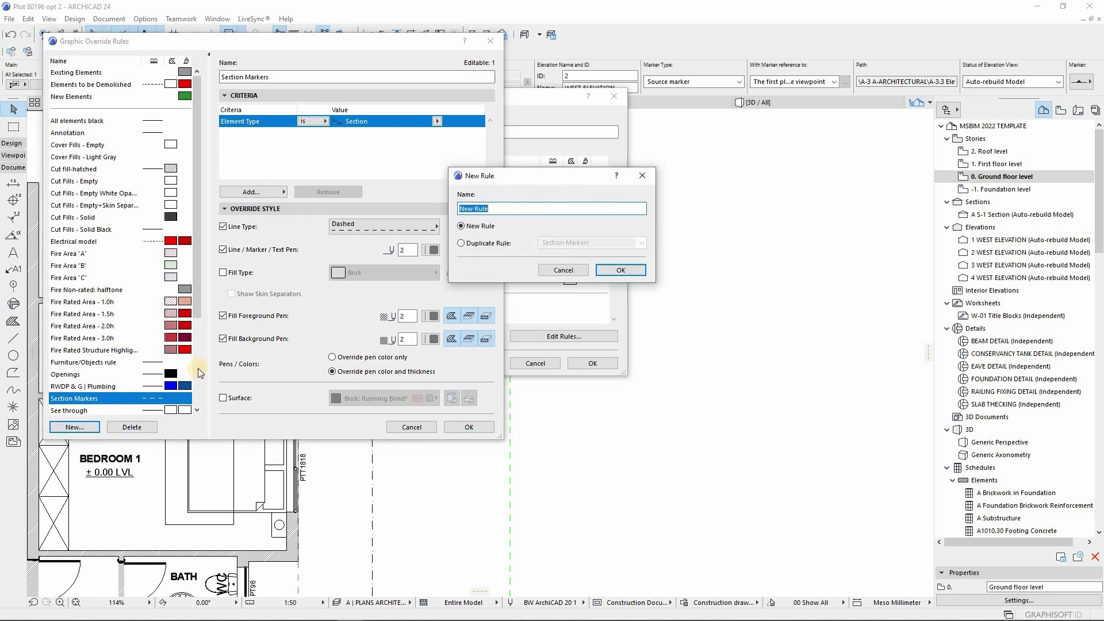
pyautogui.click(495, 209)
pyautogui.write('Elevation Markers')
pyautogui.click(613, 270)
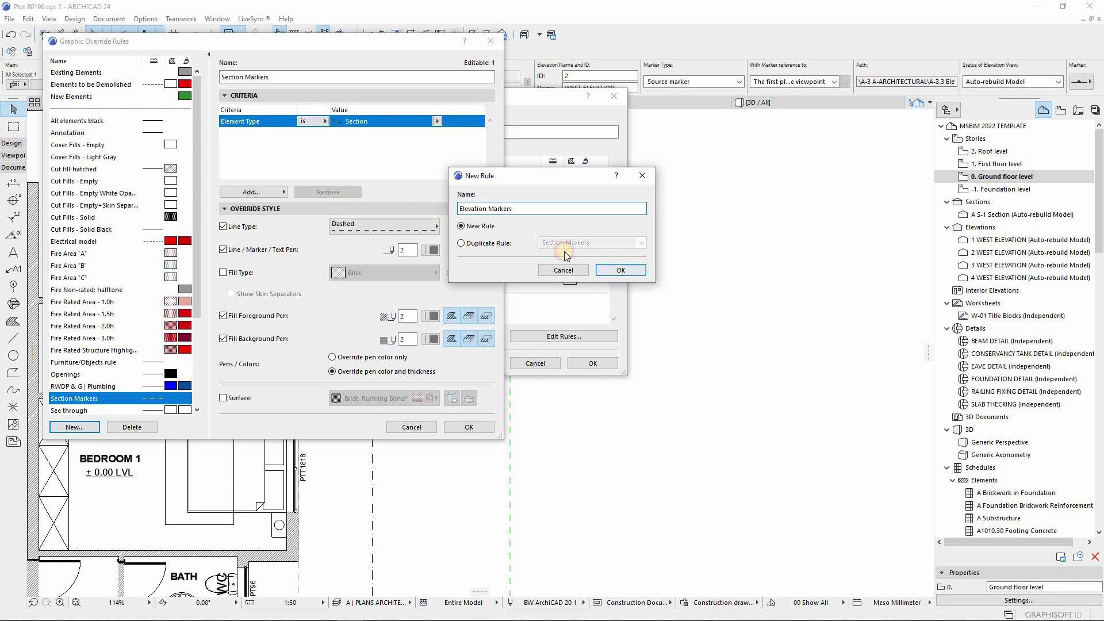
pyautogui.click(437, 122)
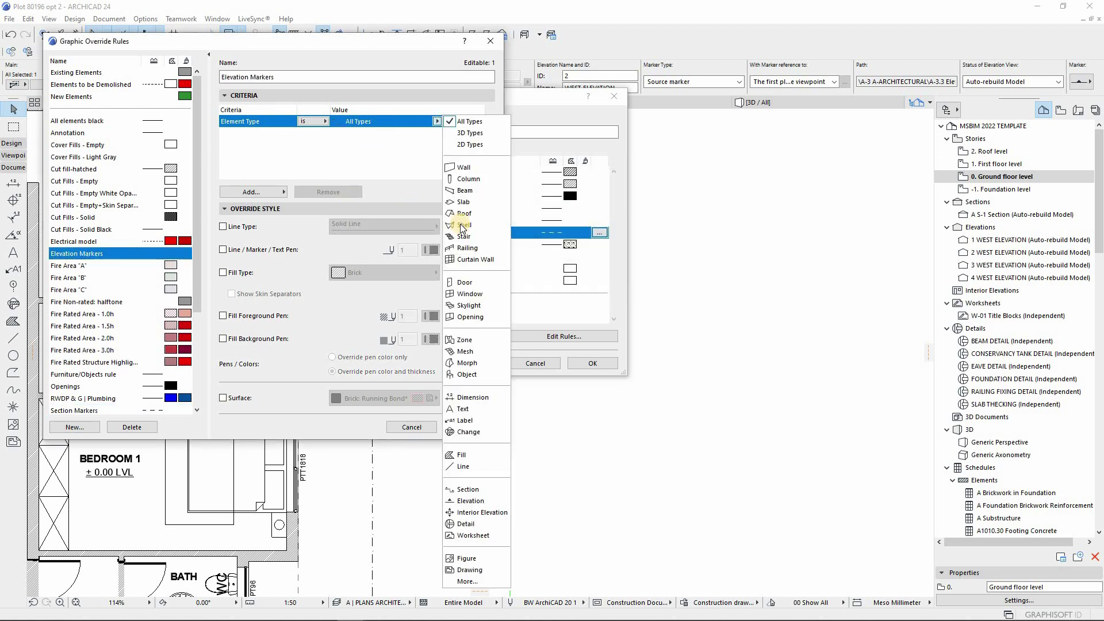
pyautogui.click(467, 501)
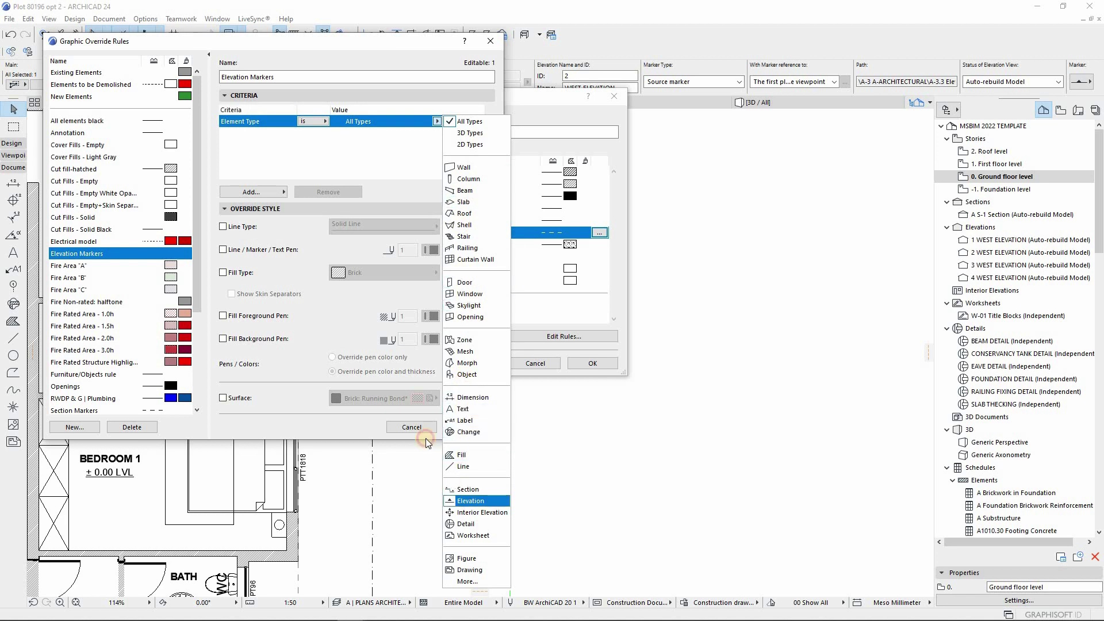
# Override the Elevation Markers rule's line, marker and text pen with pen 2 and accept the rule changes
pyautogui.click(223, 227)
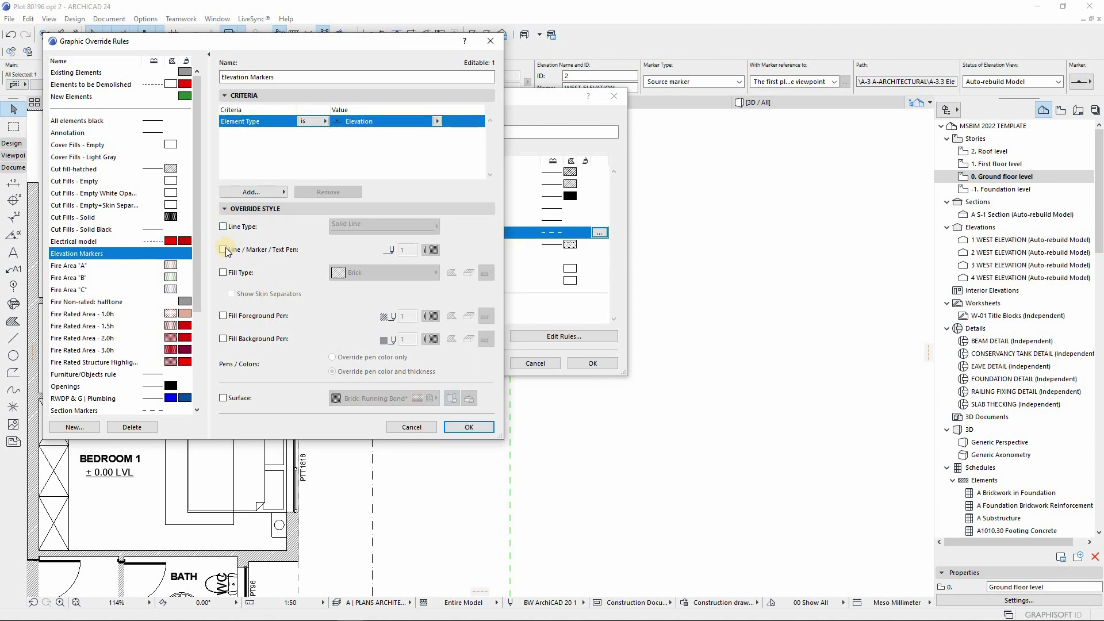
pyautogui.click(223, 249)
pyautogui.click(431, 251)
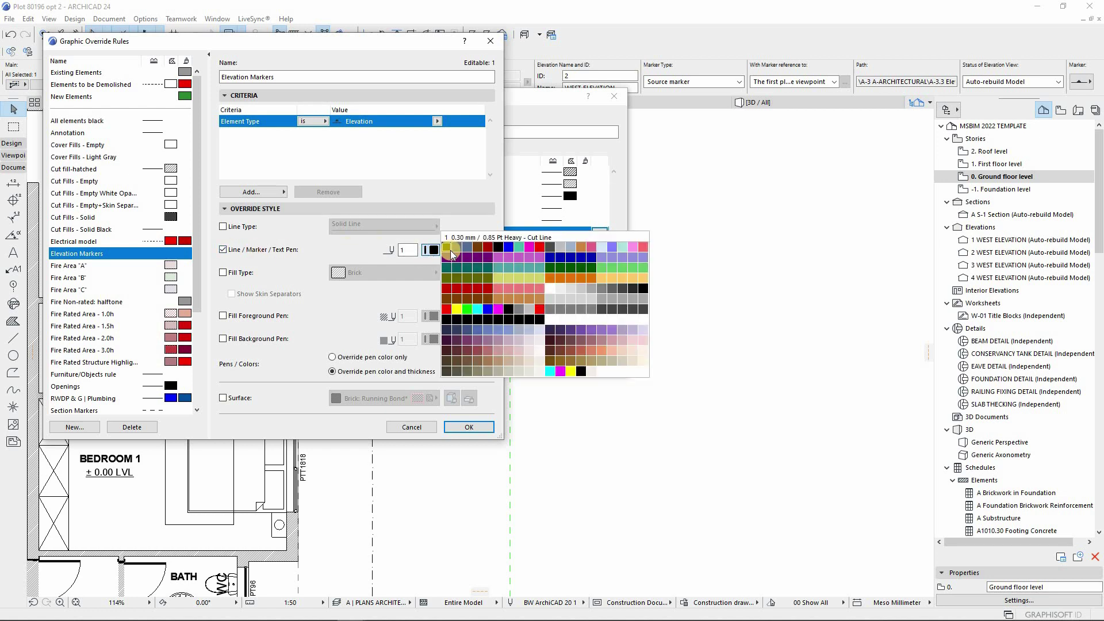
pyautogui.click(454, 251)
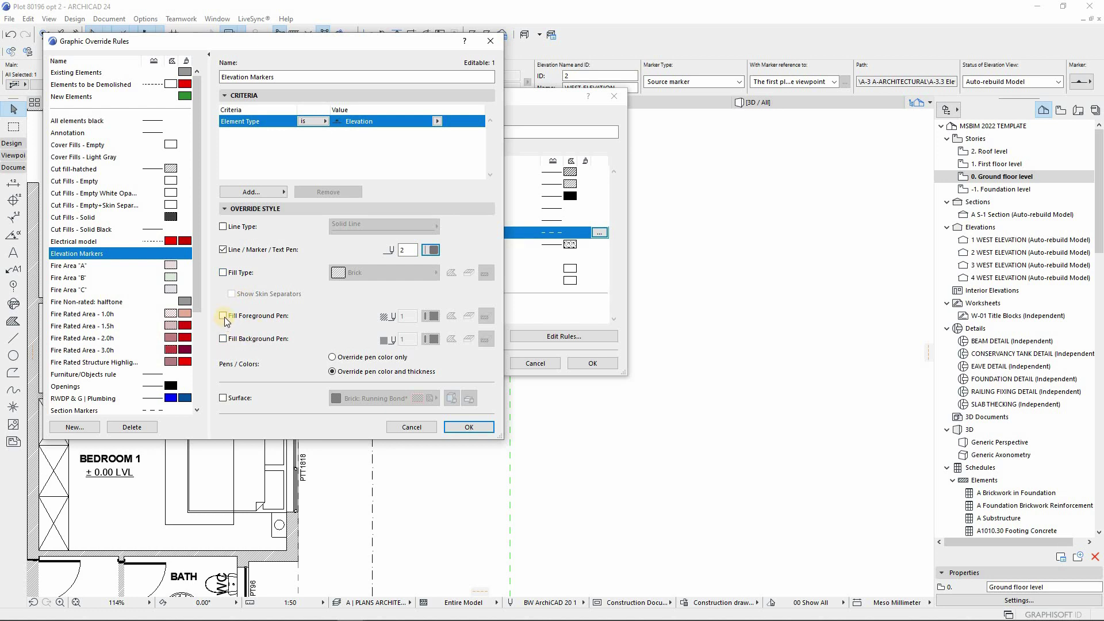
pyautogui.click(468, 427)
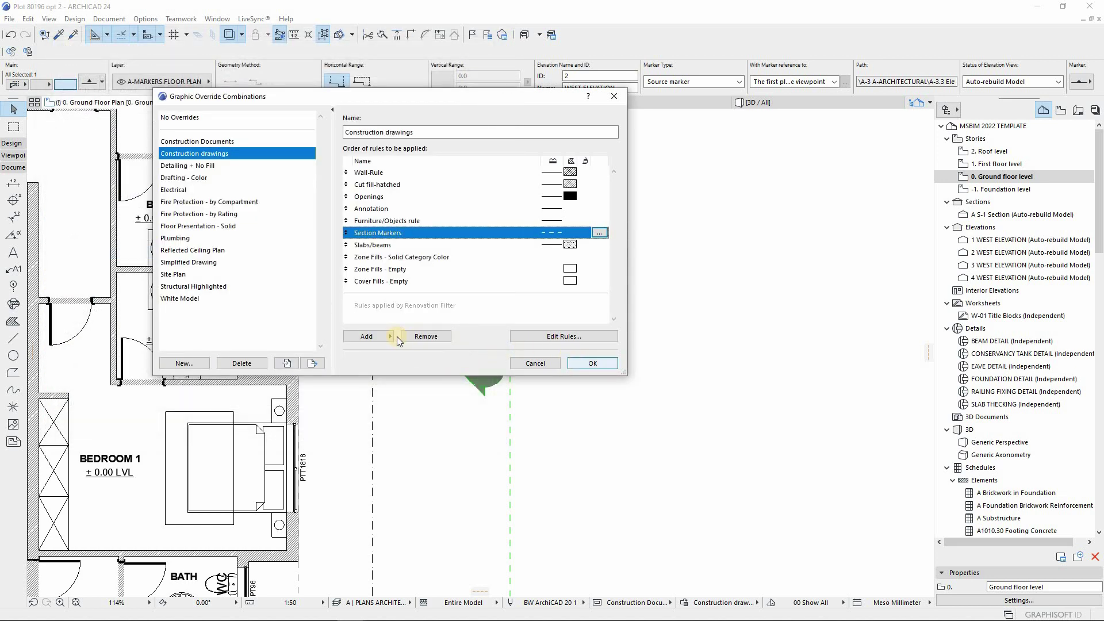
# Add the Elevation Markers rule to the Construction drawings combination, move it up beside Section Markers, and accept the combination
pyautogui.click(364, 336)
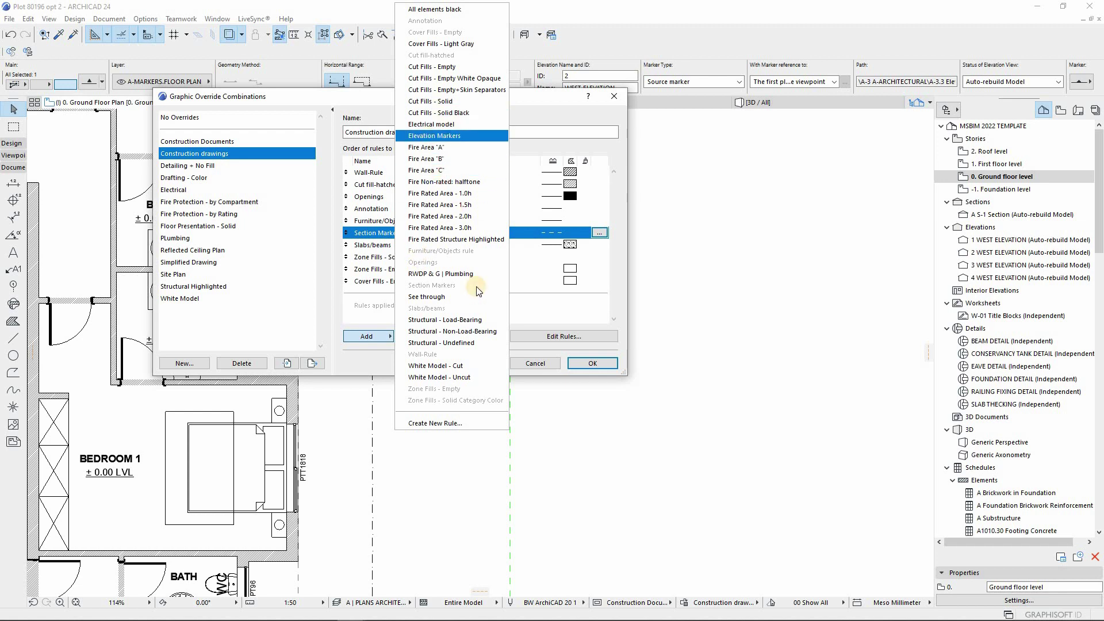
pyautogui.click(433, 136)
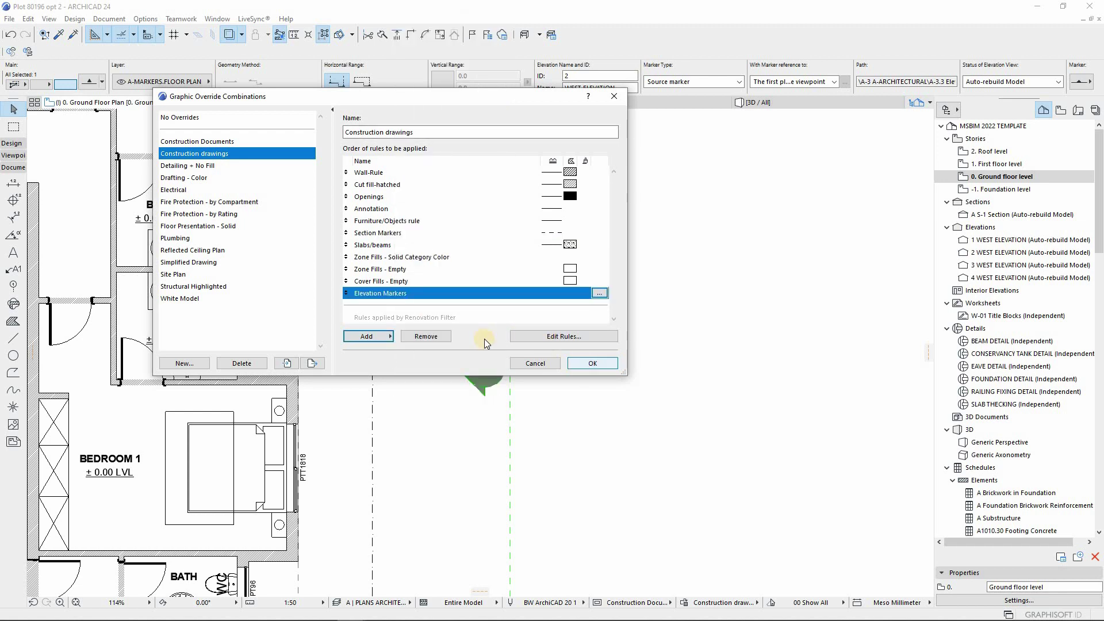
pyautogui.moveTo(346, 296); pyautogui.dragTo(350, 241)
pyautogui.press('Return')
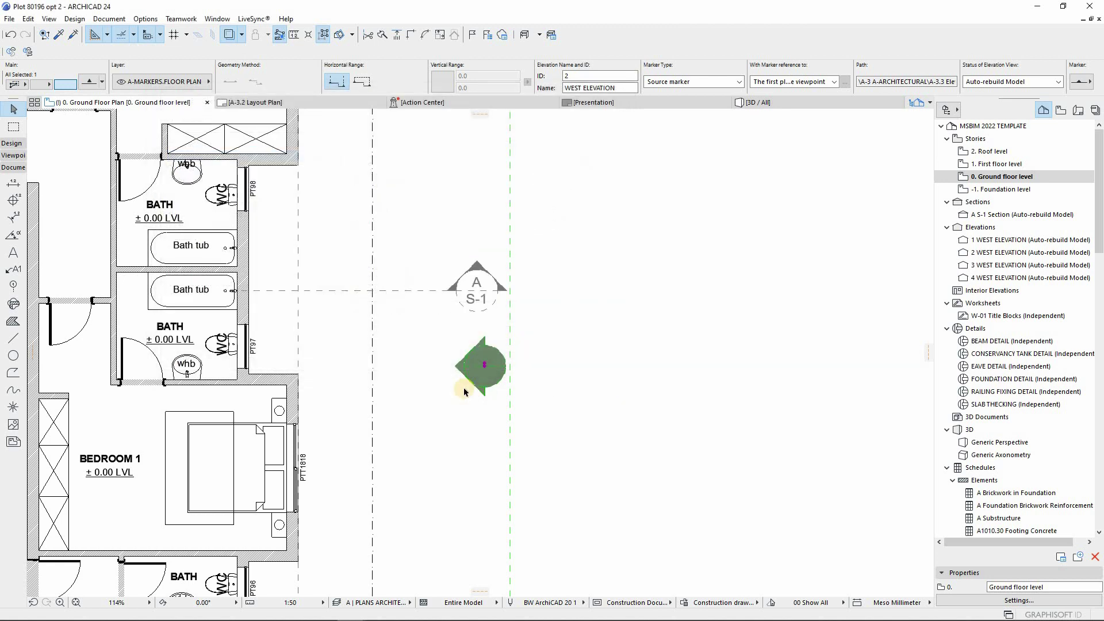
# Examine the overridden ground floor plan, checking the markers, ensuite, garage cars and the door between foyer and garage up close
pyautogui.scroll(-5, 403, 326)
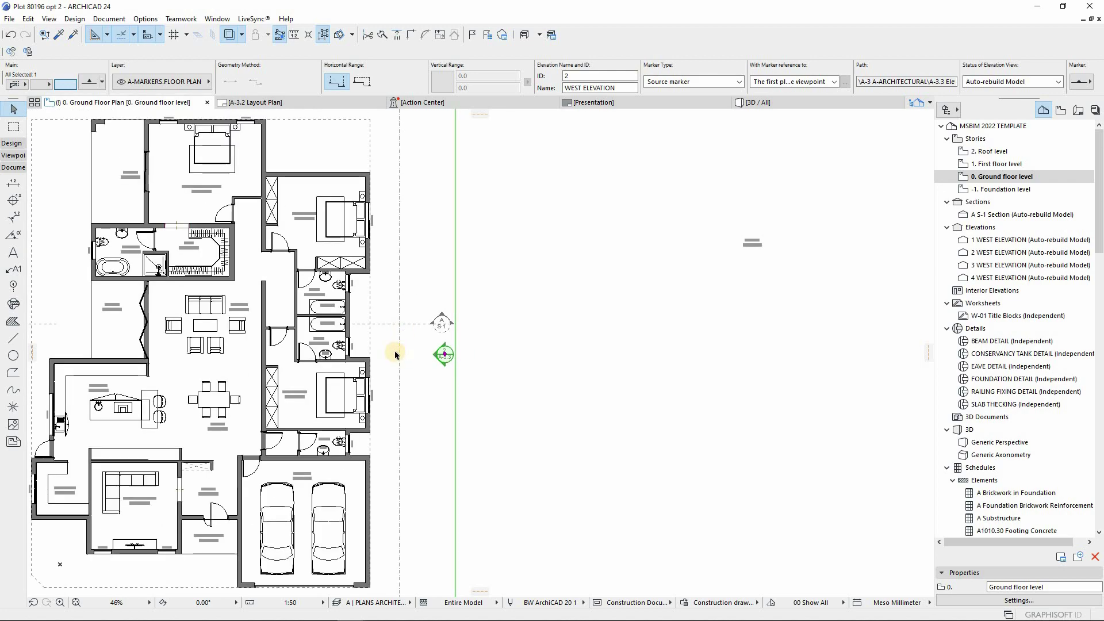
pyautogui.scroll(-2, 402, 339)
pyautogui.scroll(4, 210, 300)
pyautogui.scroll(7, 210, 300)
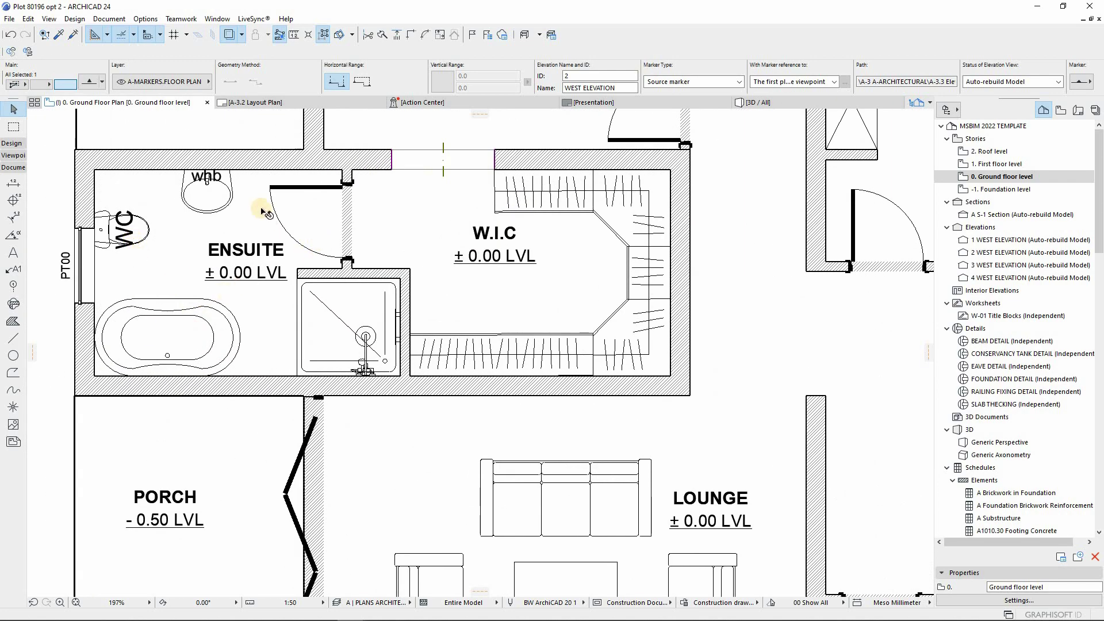
pyautogui.scroll(-7, 270, 215)
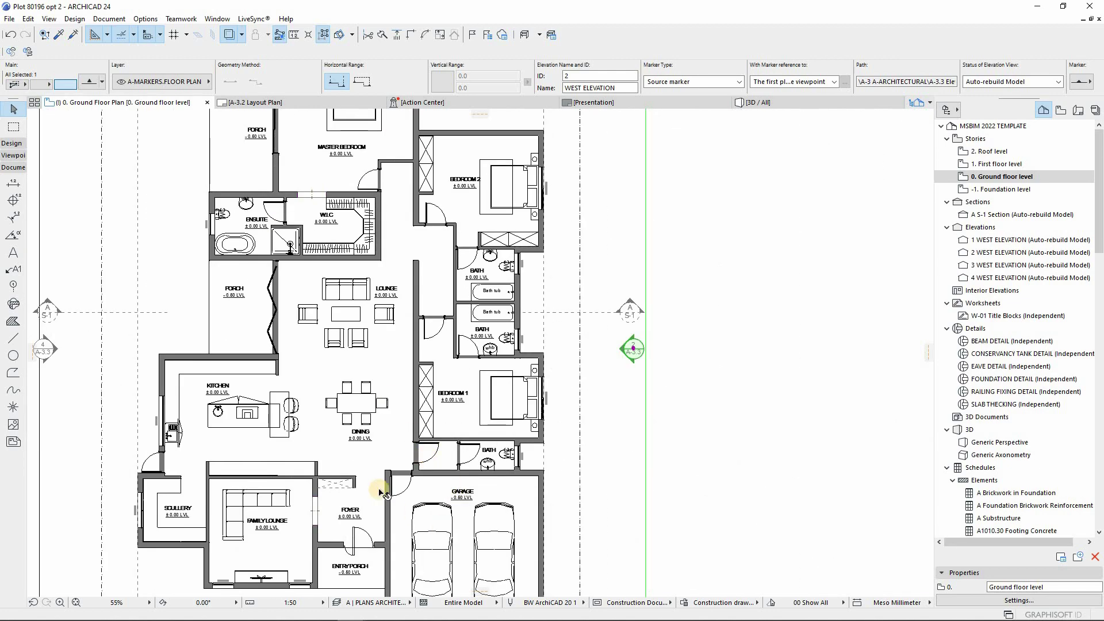
pyautogui.scroll(8, 377, 488)
pyautogui.scroll(6, 260, 441)
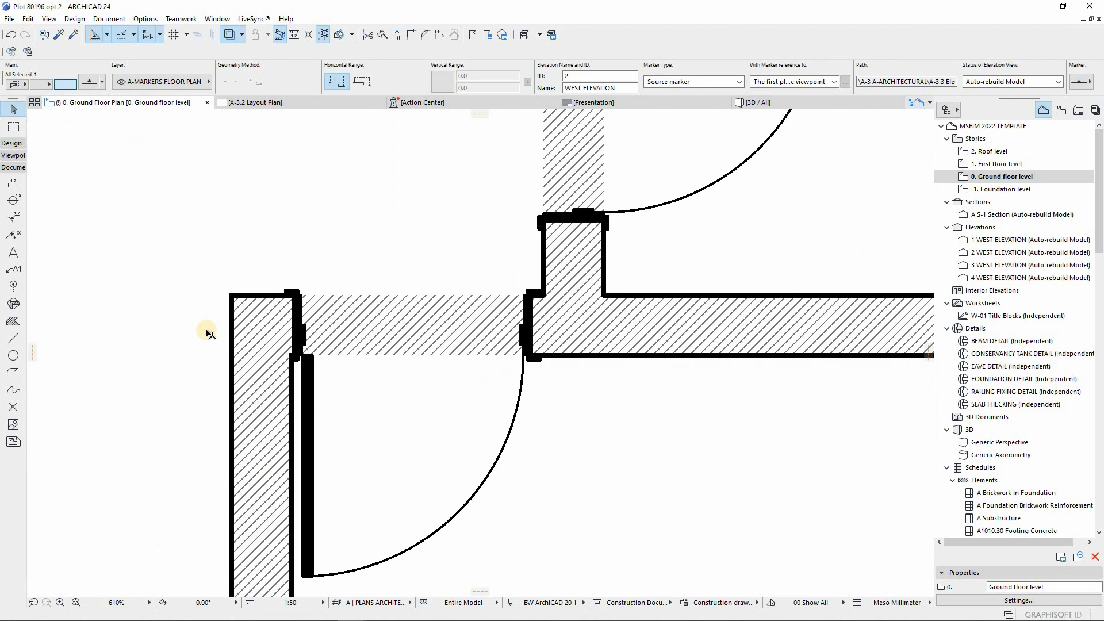
pyautogui.scroll(-4, 204, 249)
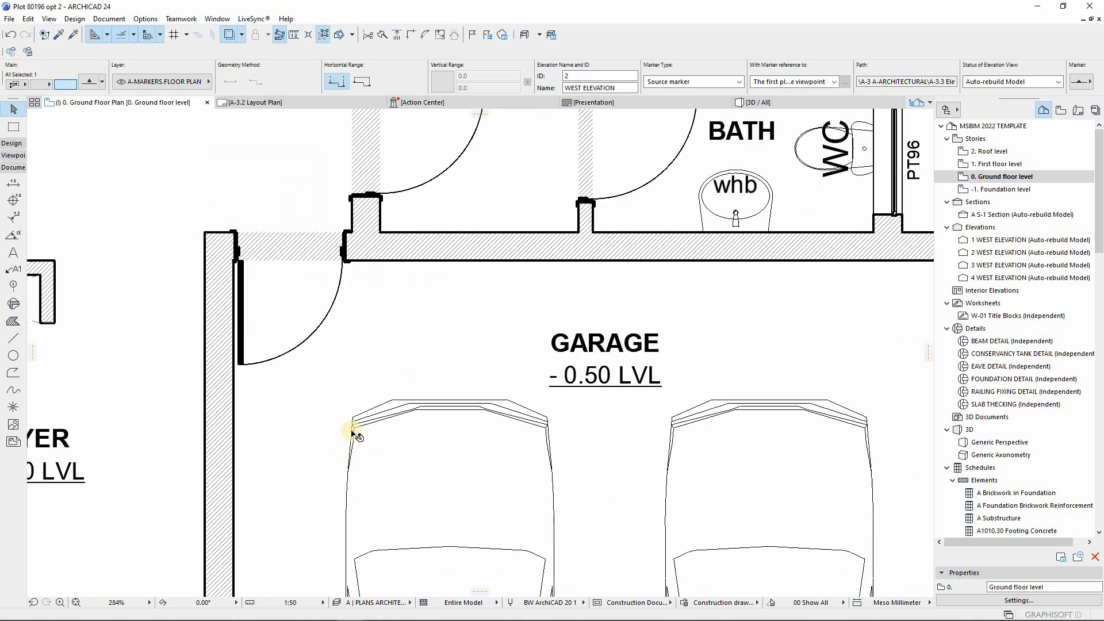
pyautogui.scroll(7, 352, 437)
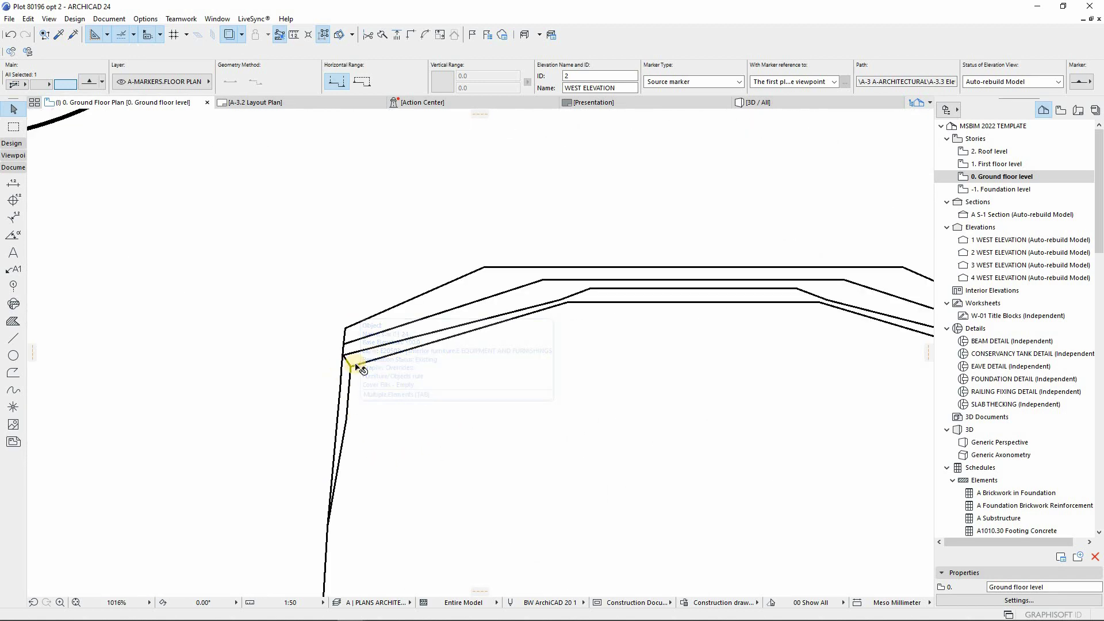
pyautogui.scroll(-7, 353, 363)
pyautogui.scroll(-2, 316, 330)
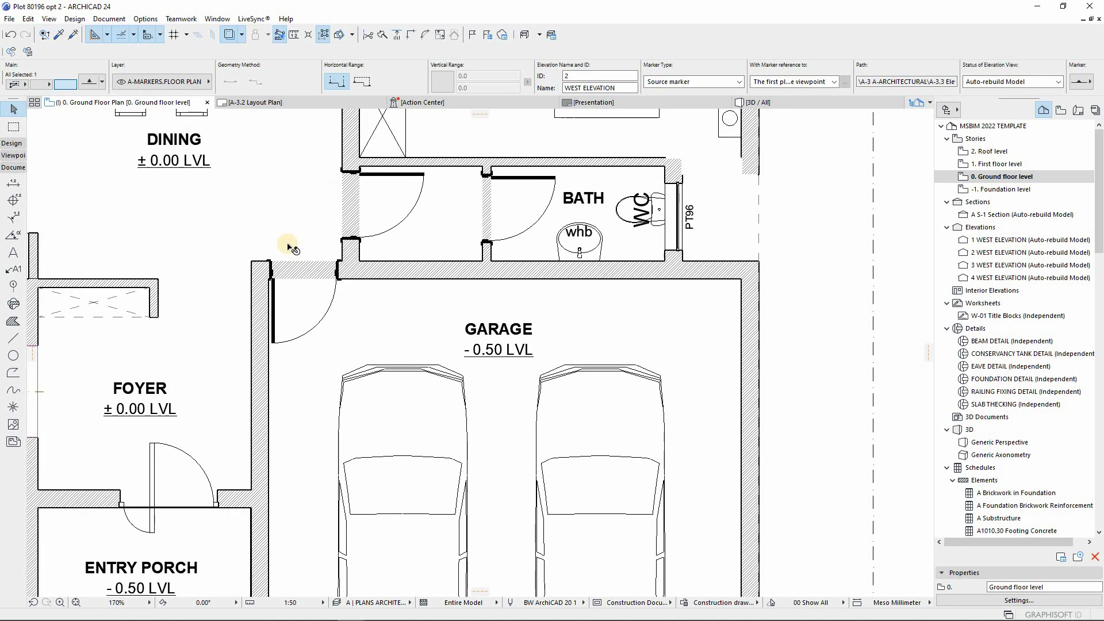
pyautogui.scroll(4, 299, 313)
pyautogui.scroll(1, 299, 314)
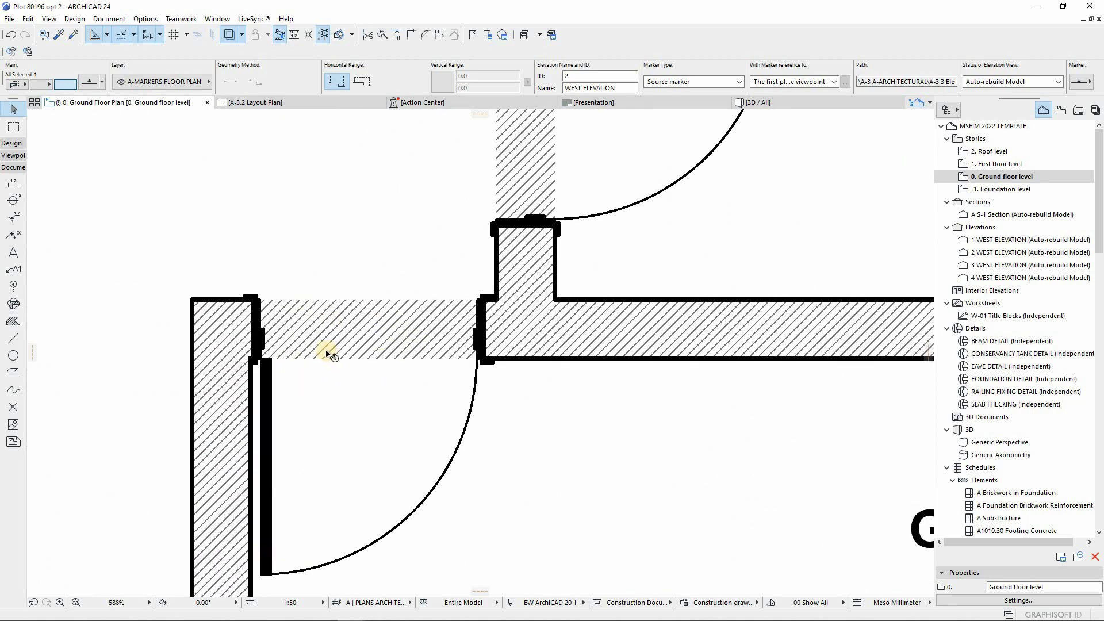
# Clear the elevation marker selection and select all doors on the ground floor, starting from the garage's inner door
pyautogui.click(260, 302)
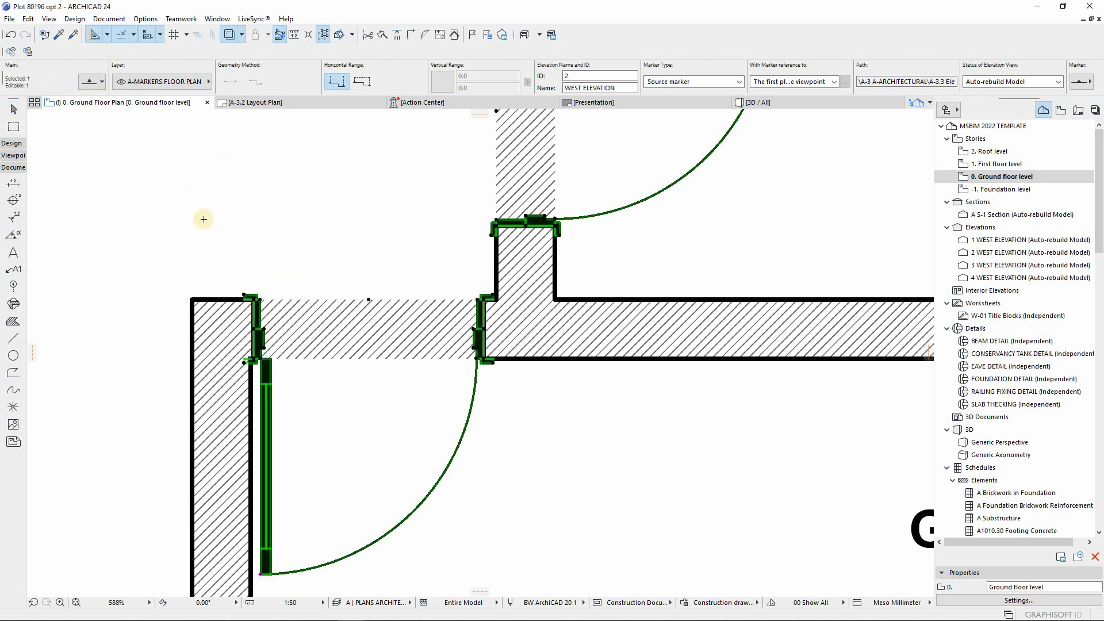
pyautogui.press('Escape')
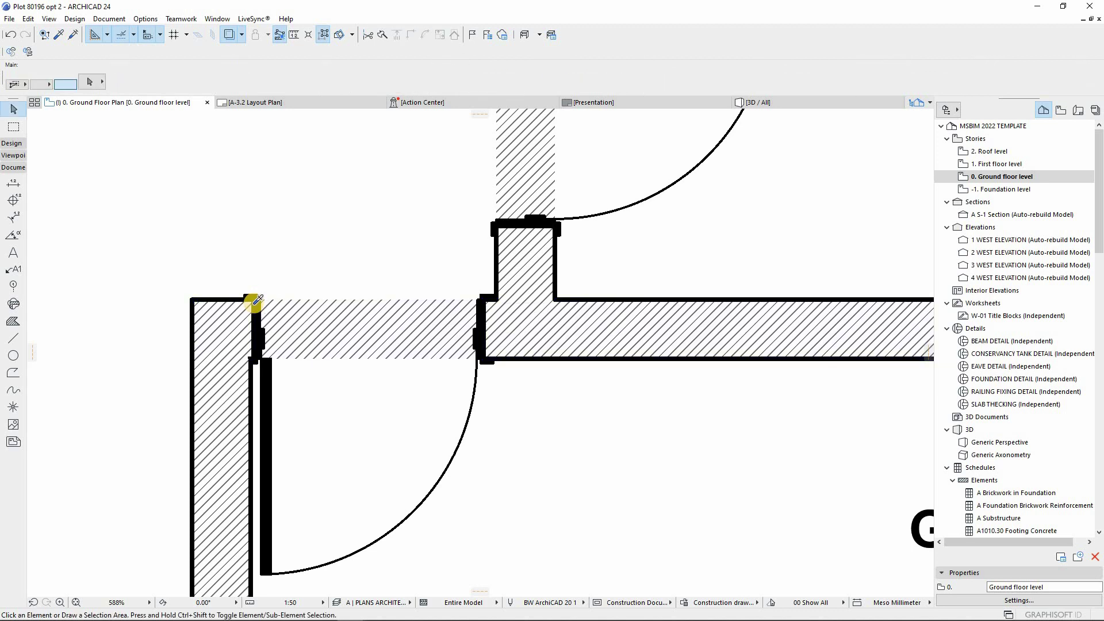
pyautogui.click(253, 303)
pyautogui.hotkey('ctrl', 'a')
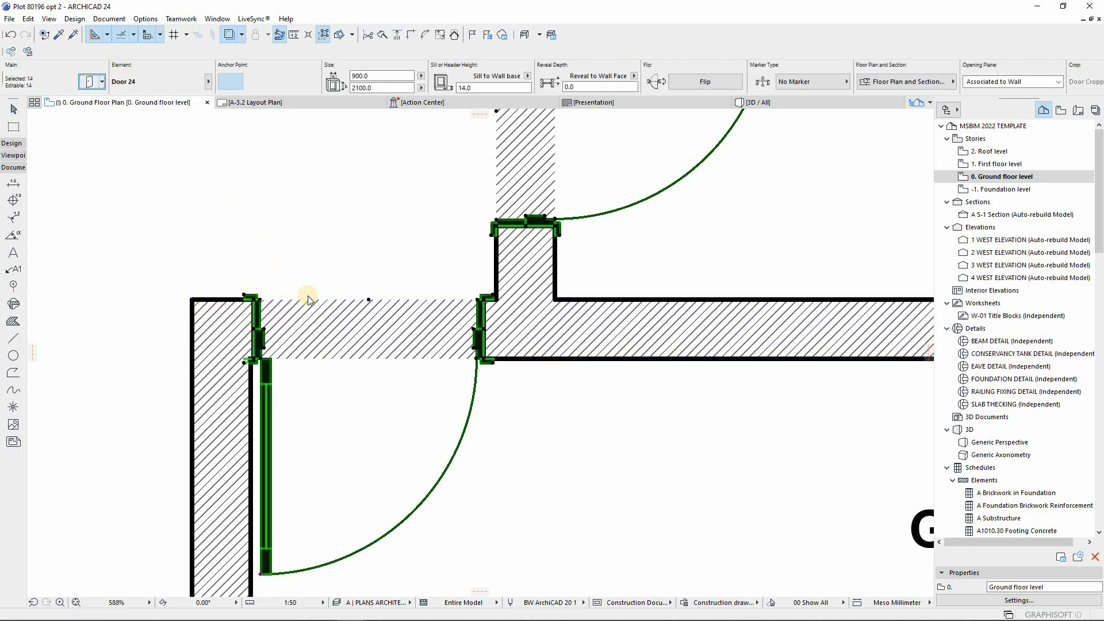
# Examine the selected doors' Floor Plan and Section settings, including the fill and contour pen options
pyautogui.click(583, 286)
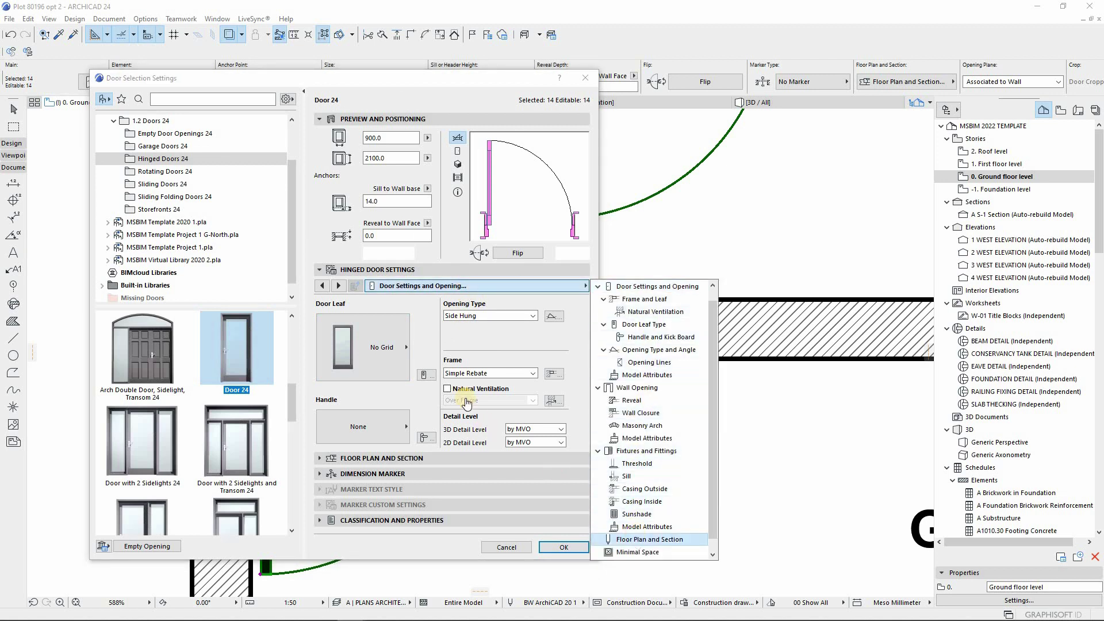
pyautogui.click(516, 337)
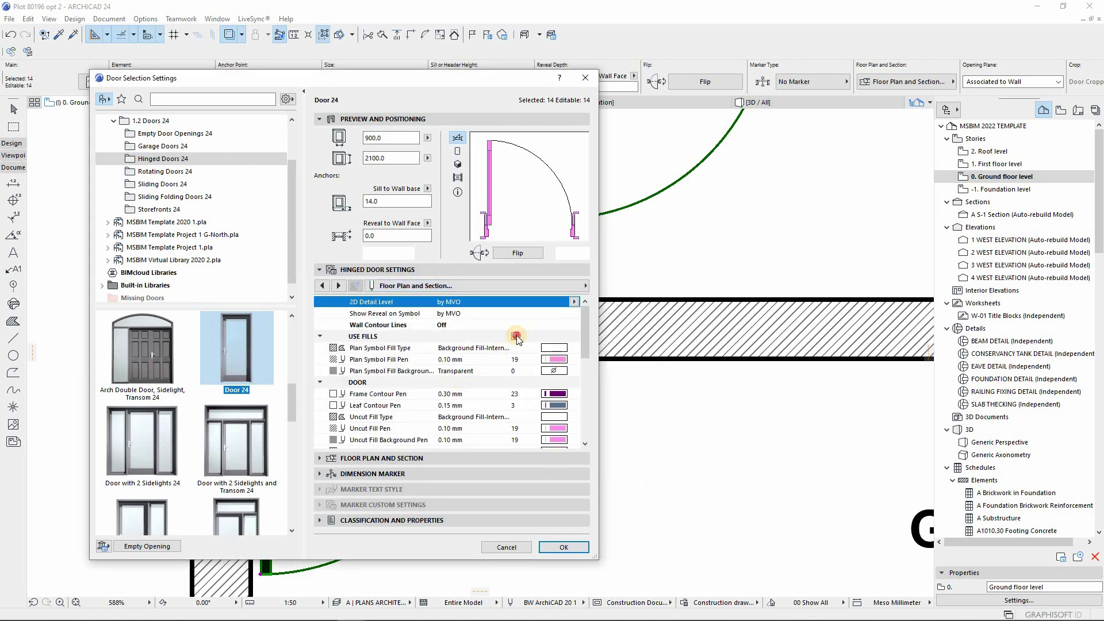
pyautogui.click(516, 337)
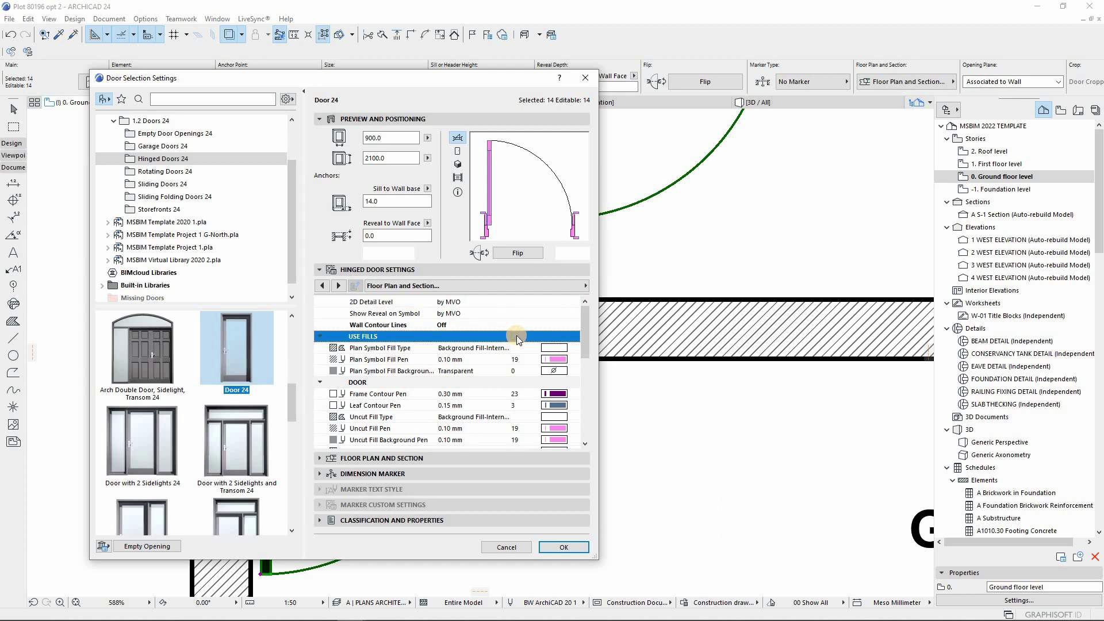
pyautogui.click(549, 547)
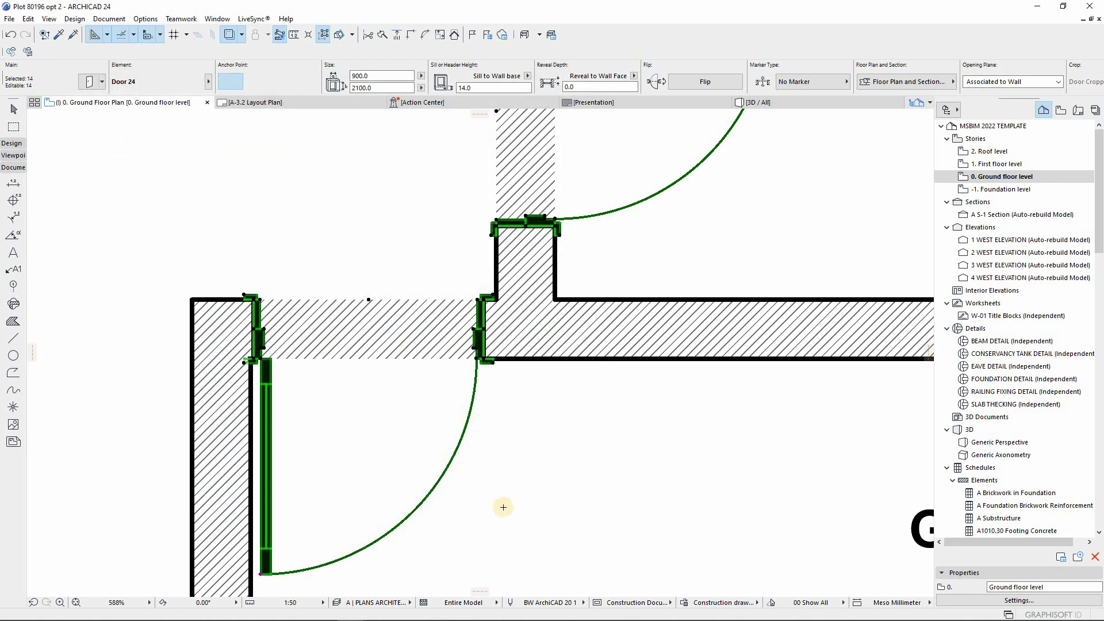
# Clear the selection of all ground floor doors and return to the Arrow tool
pyautogui.scroll(-4, 324, 287)
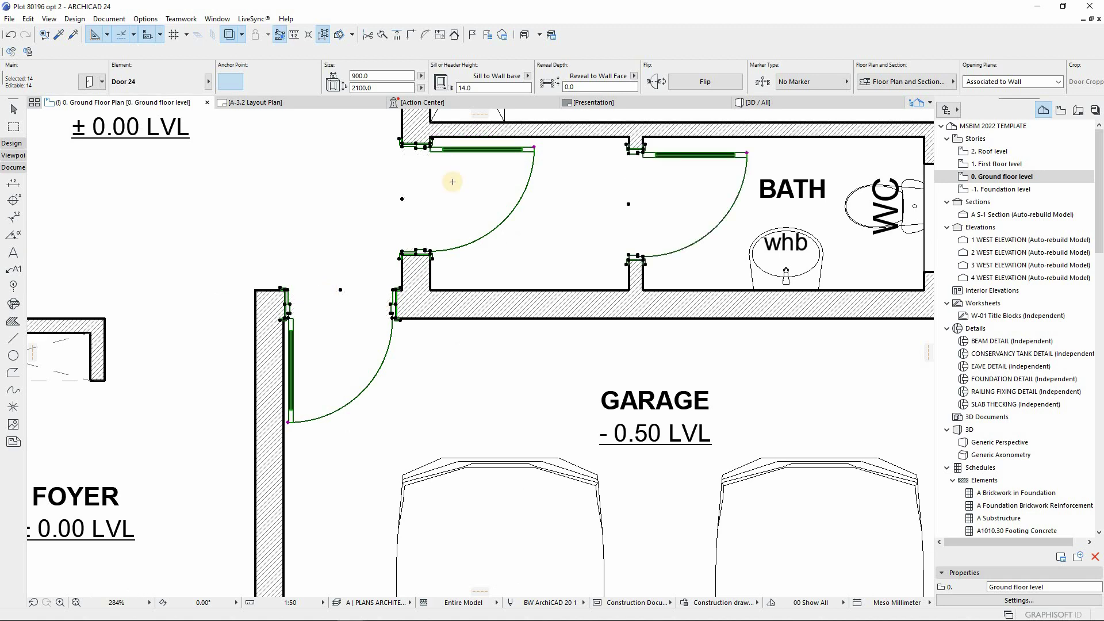
pyautogui.scroll(-3, 391, 219)
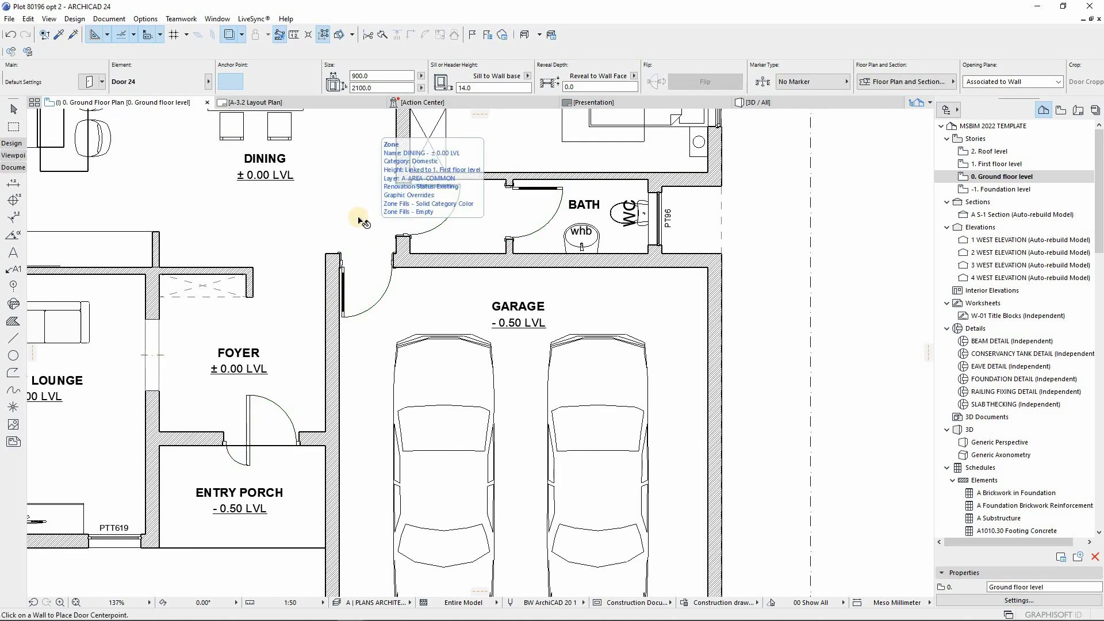
pyautogui.press('Escape')
# Examine the overridden ground floor plan as a whole and the wall opening between the master bedroom and W.I.C up close
pyautogui.scroll(-3, 362, 224)
pyautogui.scroll(-2, 405, 300)
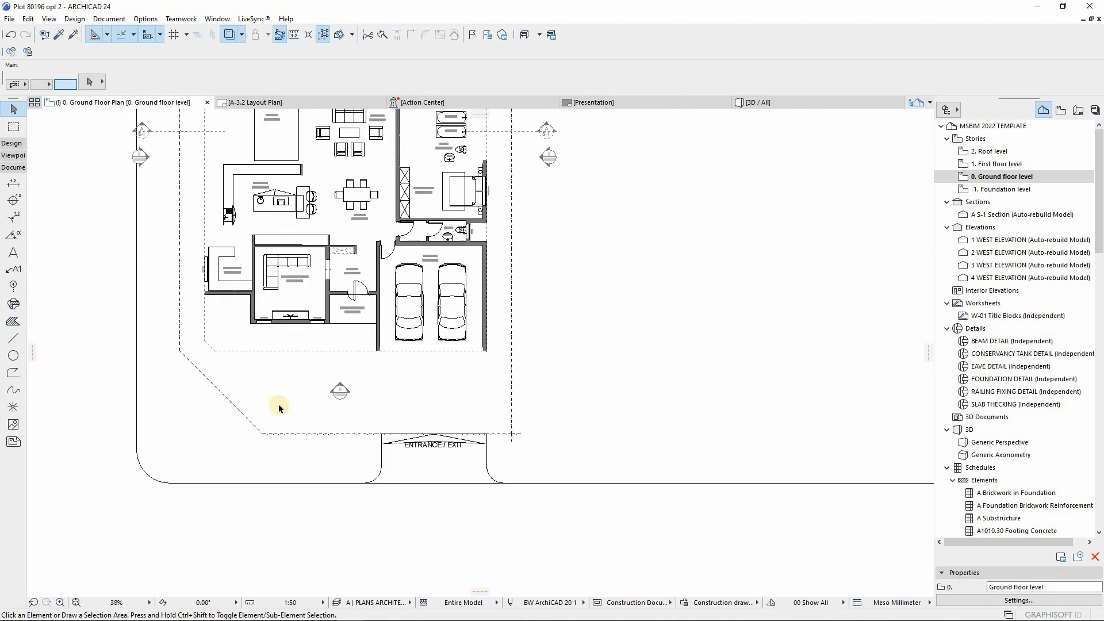
pyautogui.scroll(-1, 265, 444)
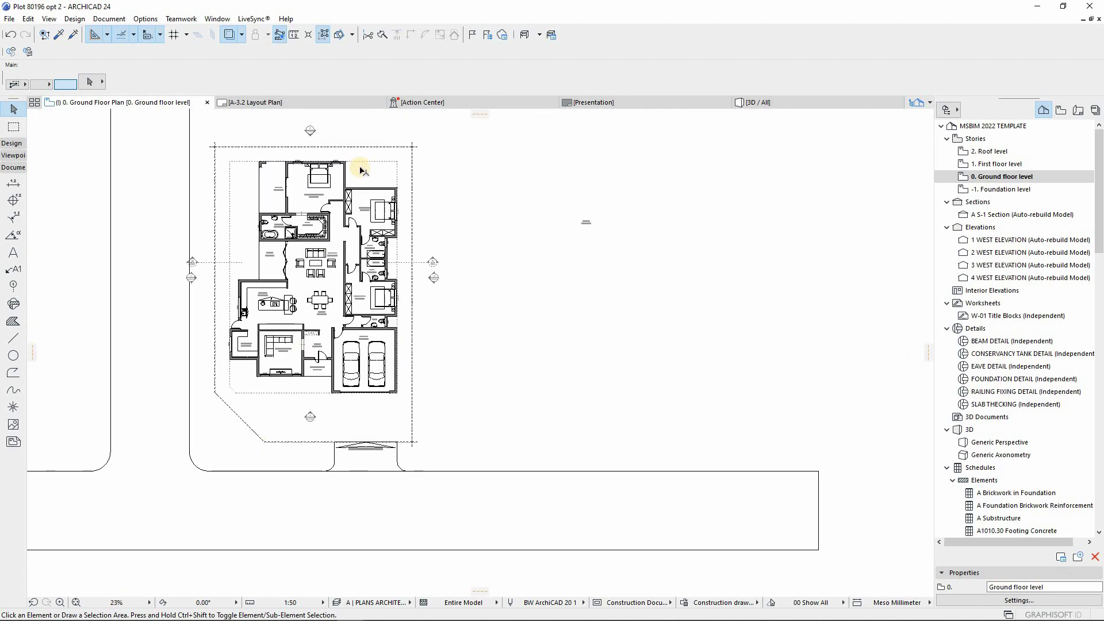
pyautogui.scroll(2, 326, 217)
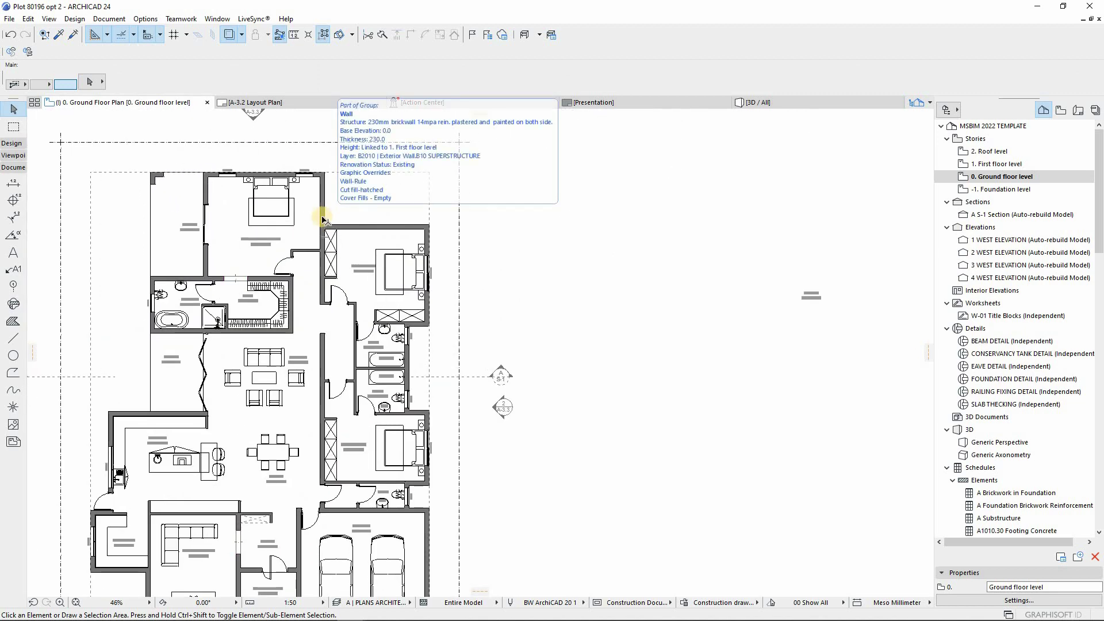
pyautogui.scroll(3, 202, 288)
pyautogui.scroll(4, 212, 223)
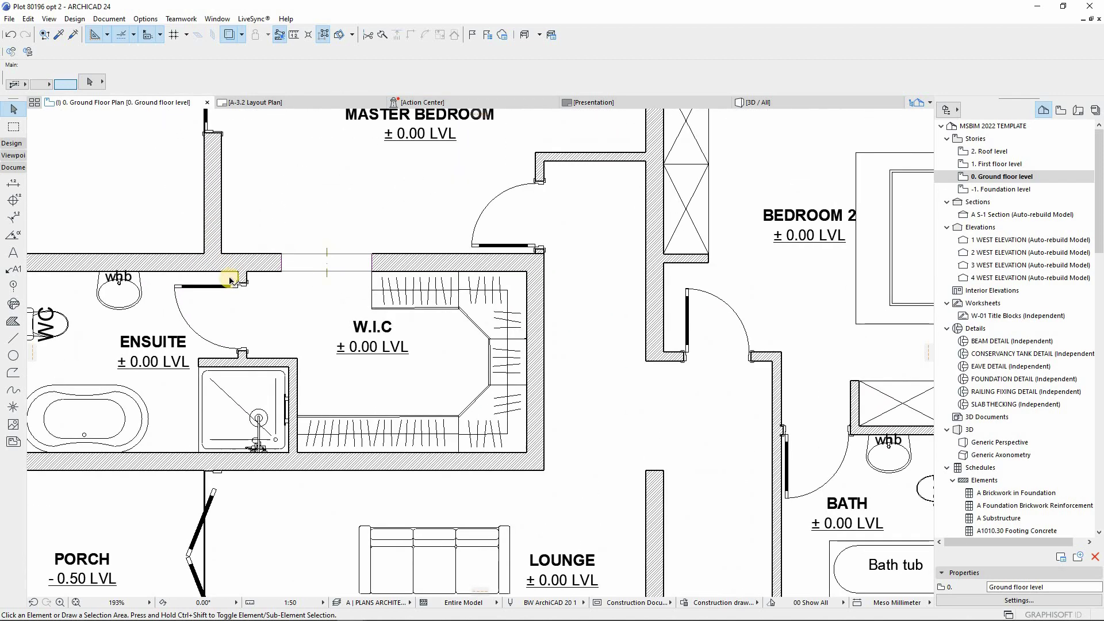
pyautogui.scroll(-1, 227, 288)
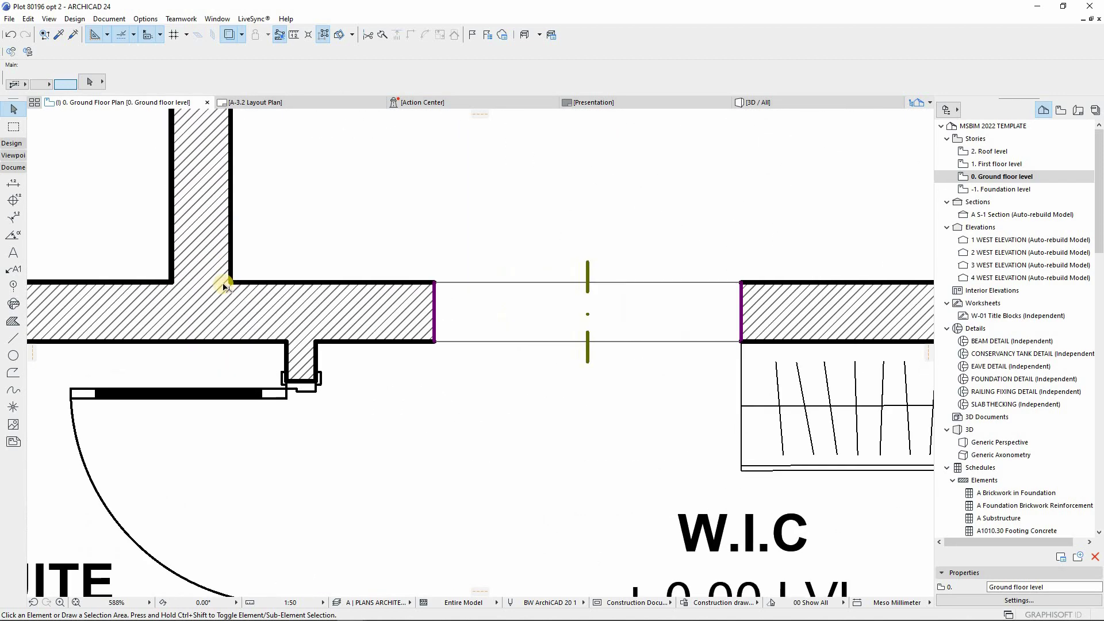
pyautogui.scroll(-2, 357, 190)
pyautogui.scroll(-3, 358, 195)
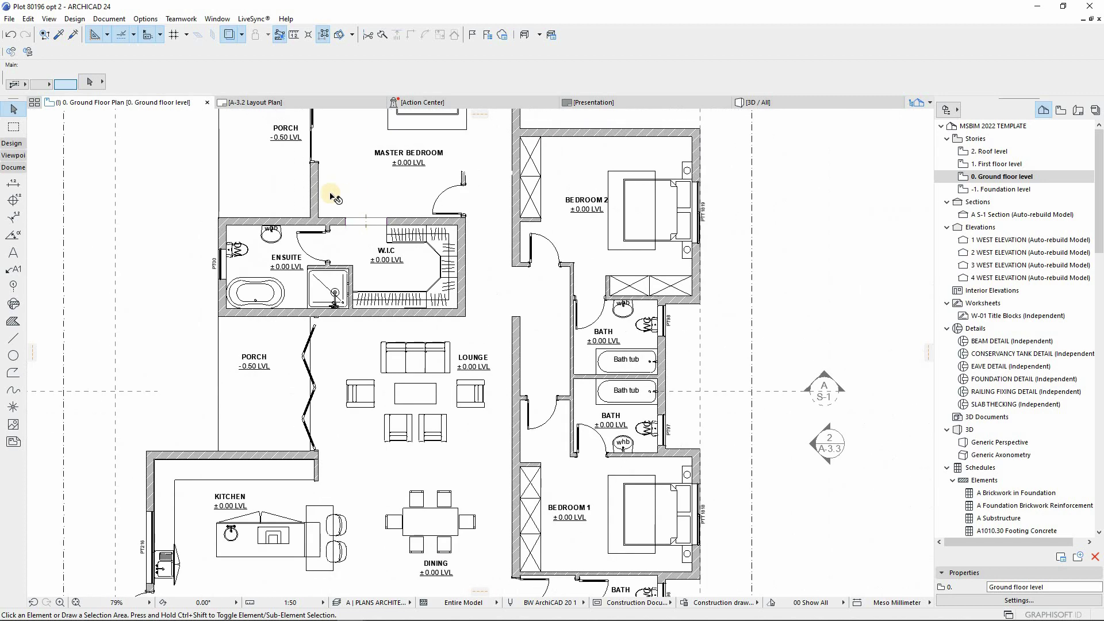
pyautogui.scroll(-1, 366, 236)
pyautogui.scroll(-2, 367, 243)
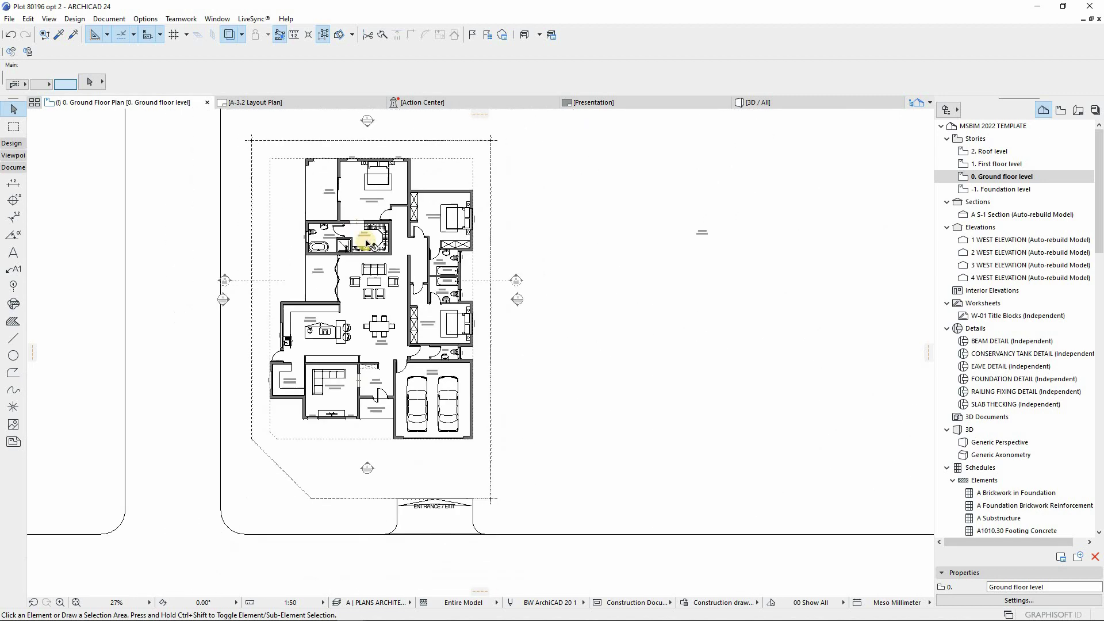